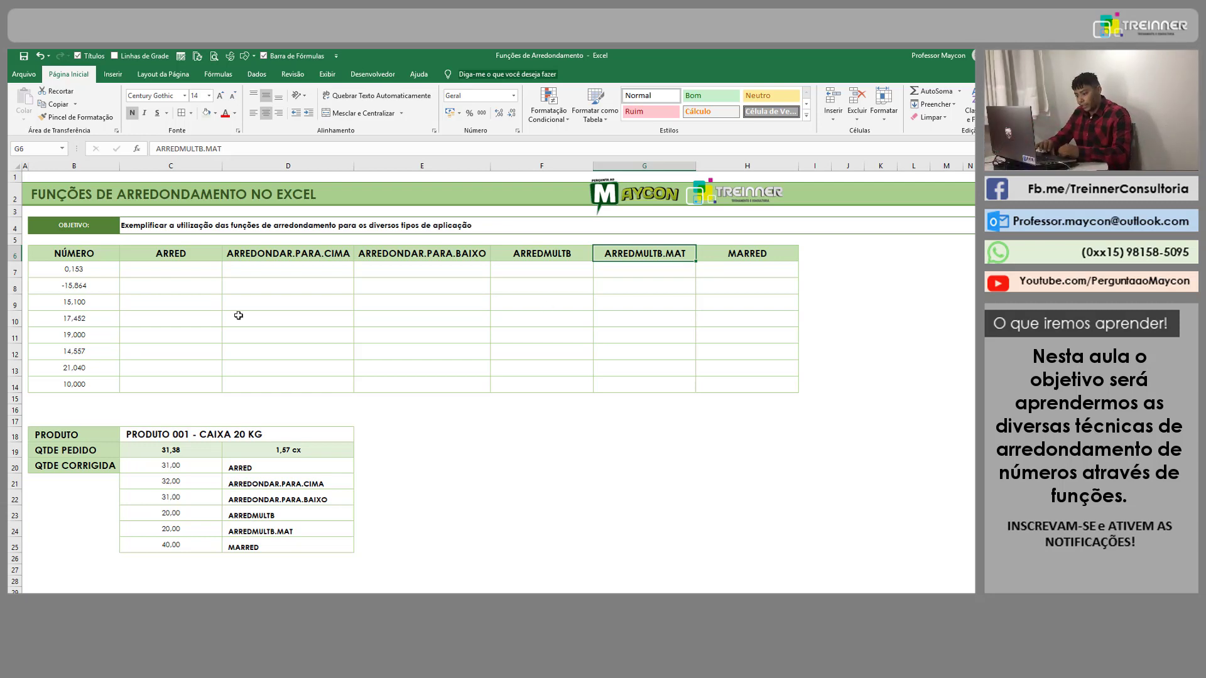
click(178, 273)
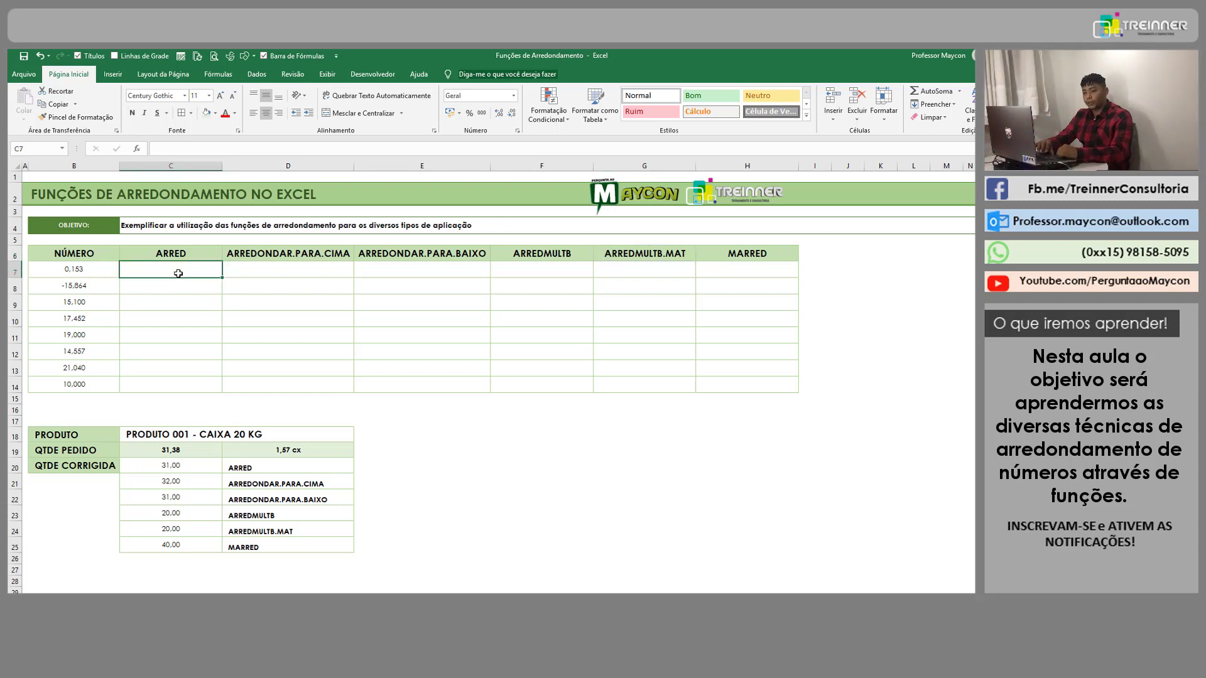
drag(91, 270, 666, 323)
click(417, 512)
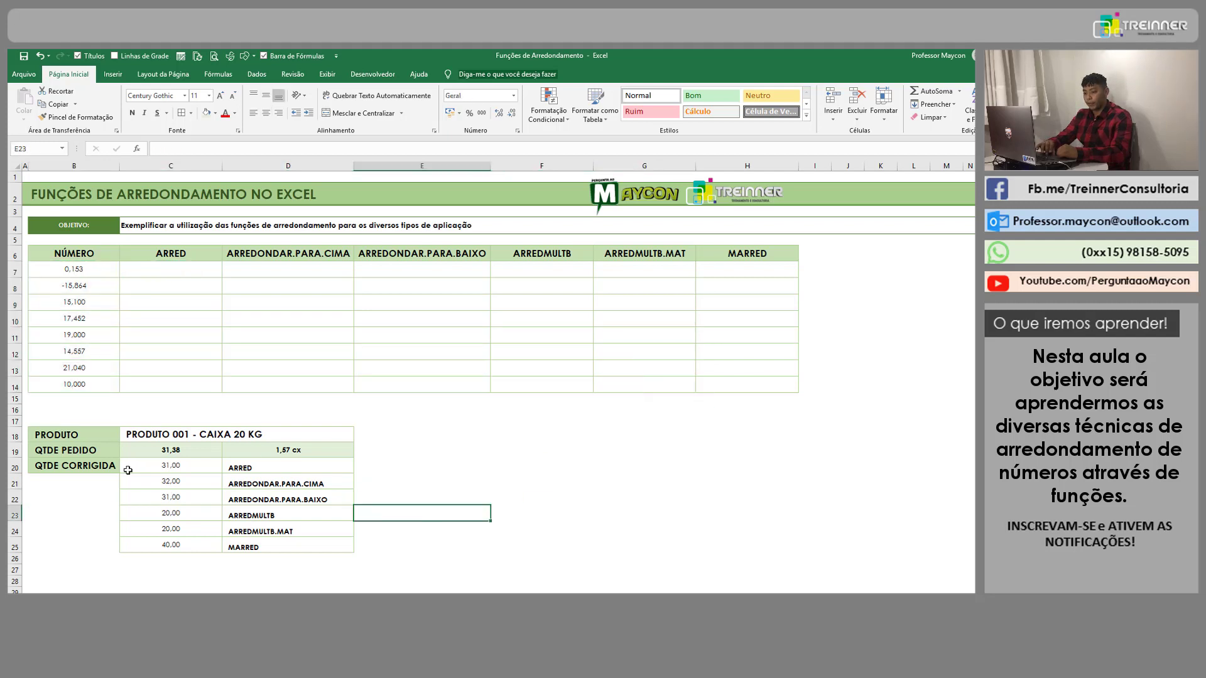
Step: Clear the existing QTDE CORRIGIDA results in C20:C25 of the product table
drag(157, 462, 157, 543)
key(Delete)
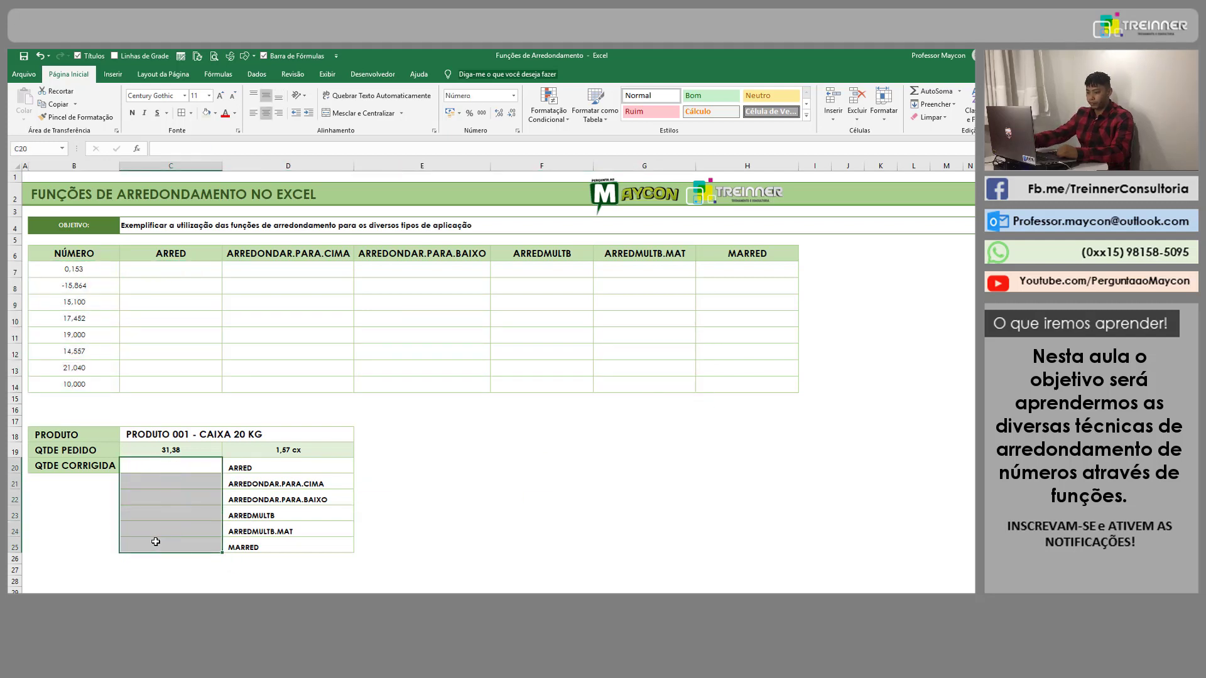
click(445, 510)
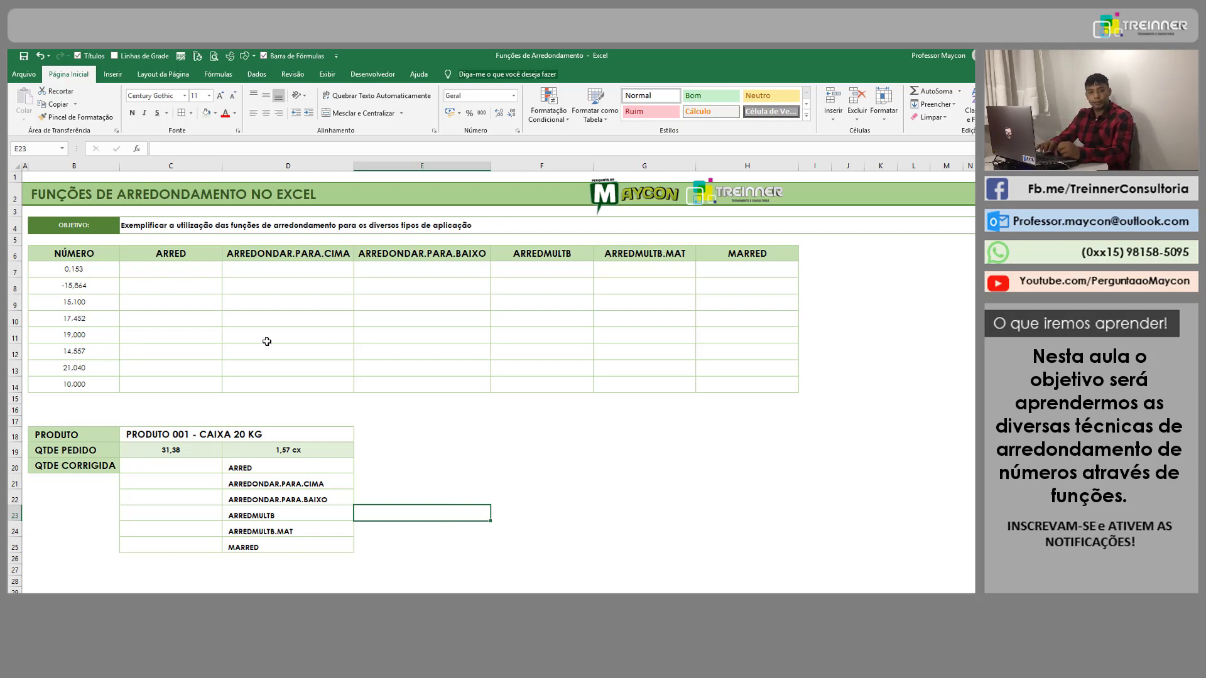
Step: Select C7:C14, the empty cells of the ARRED column, for a shared formula
click(191, 265)
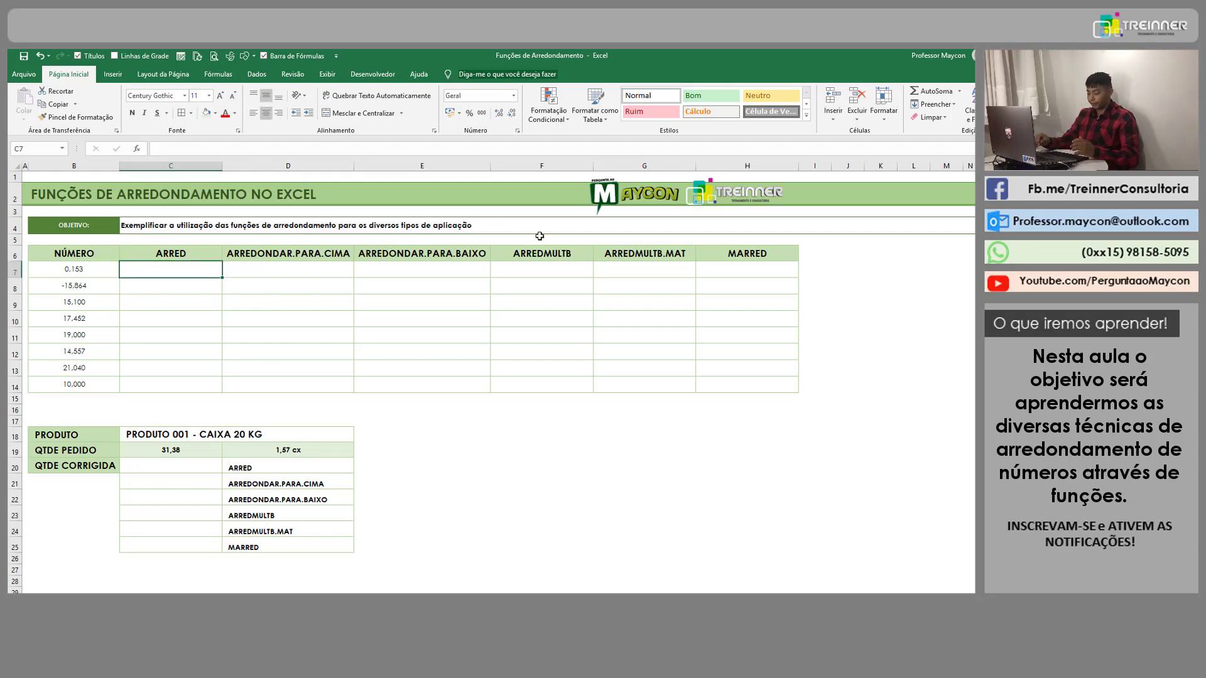
text(=arre)
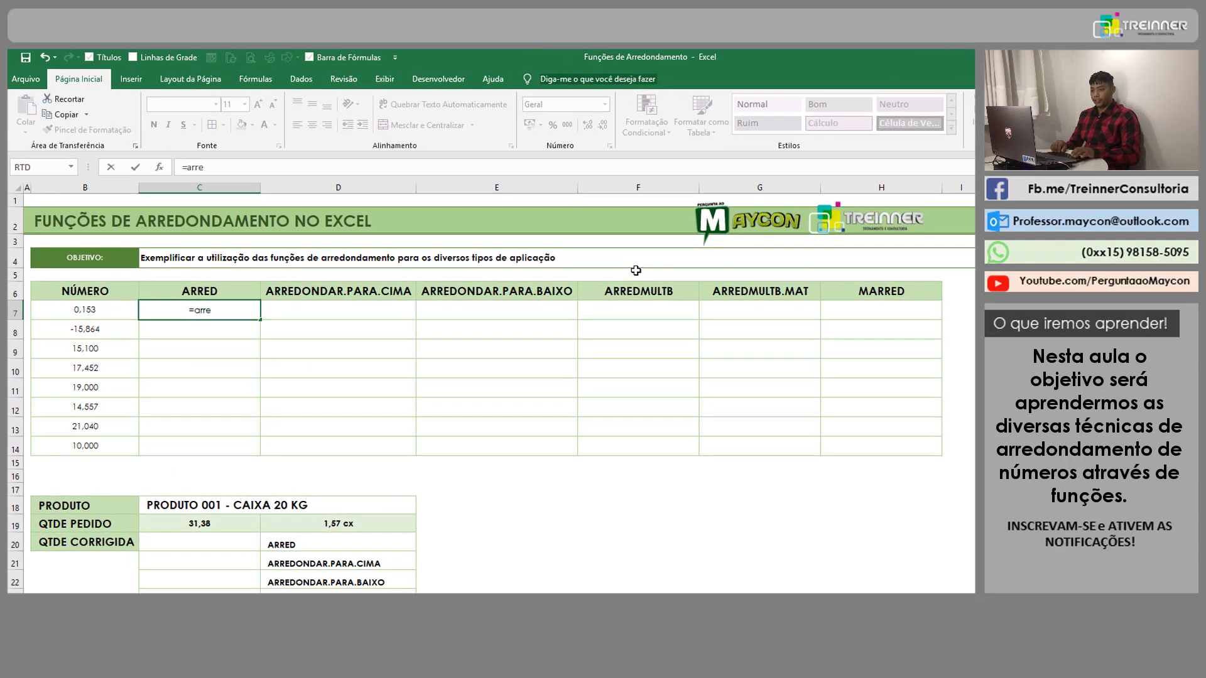
key(Escape)
key(shift+Down)
key(shift+Down)
key(shift+Down)
key(shift+Down)
key(shift+Down)
key(shift+Down)
key(shift+Down)
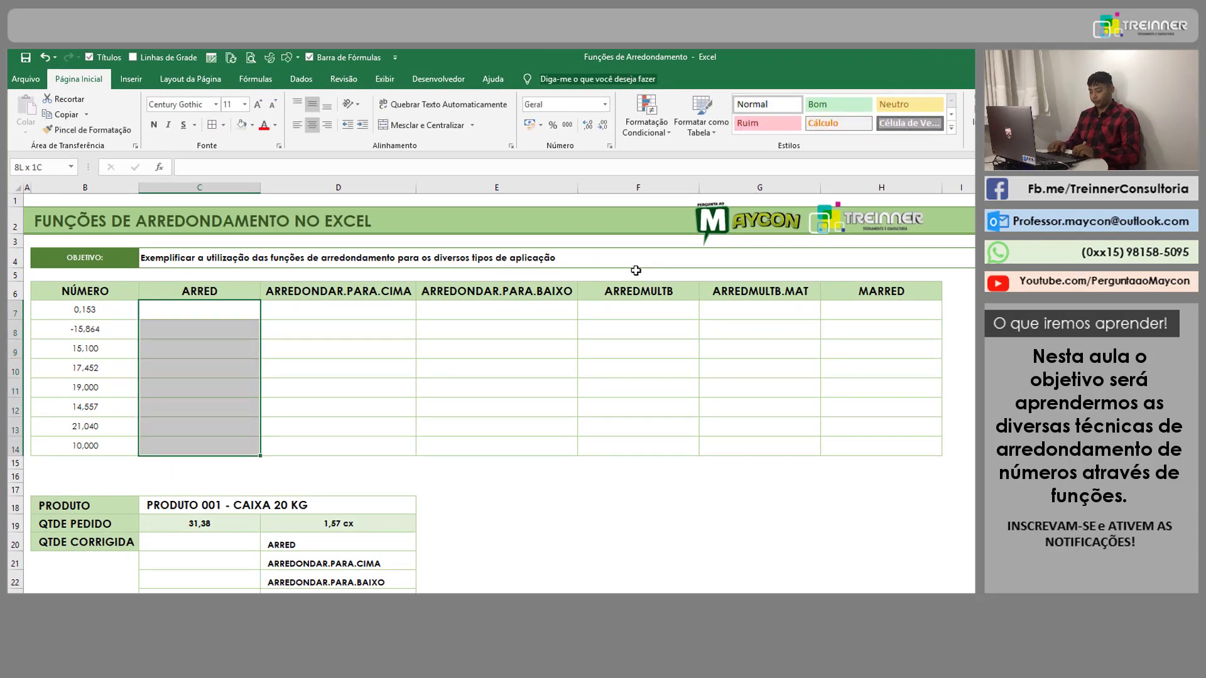
text(arre)
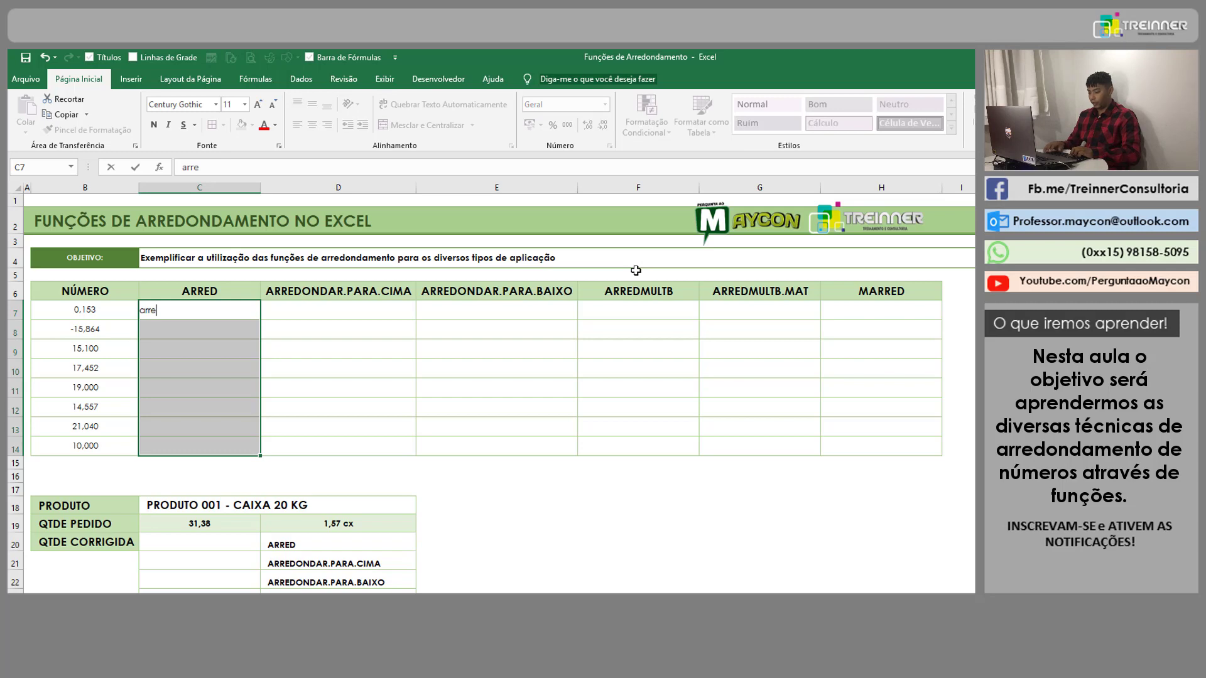
key(BackSpace)
key(BackSpace)
key(BackSpace)
key(BackSpace)
Step: Fill the selected ARRED cells C7:C14 with the formula =ARRED(B7;0), rounding each number to zero decimals
text(=arre)
key(Tab)
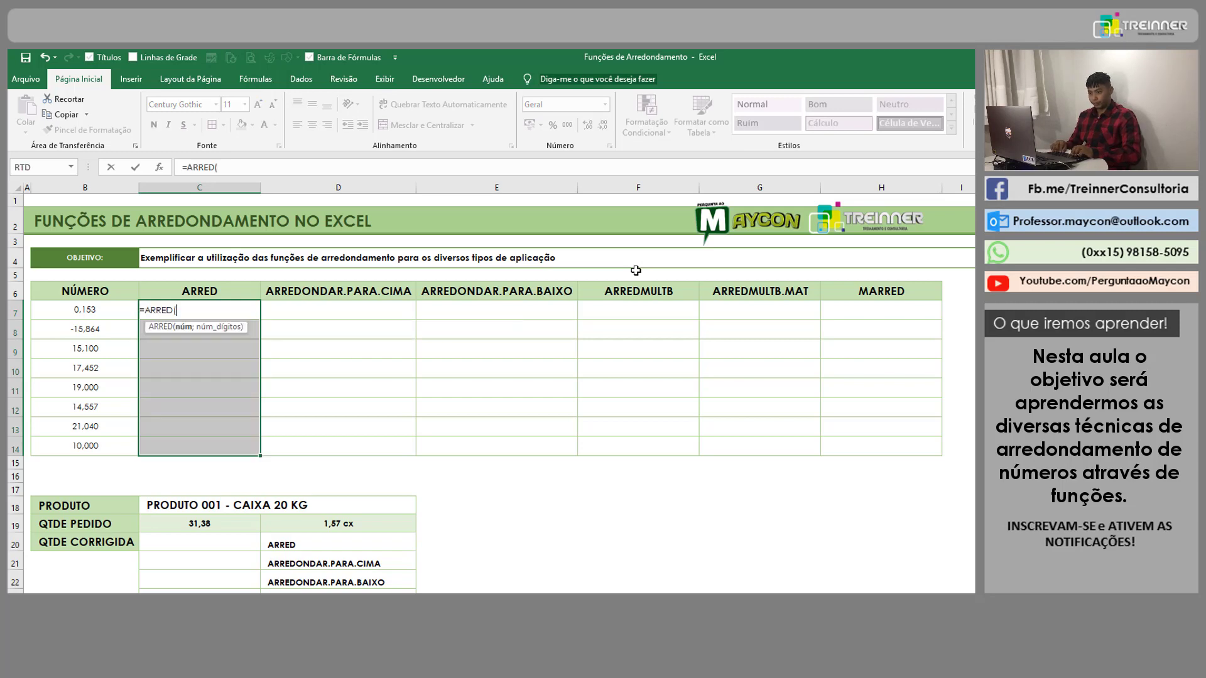
key(Left)
text())
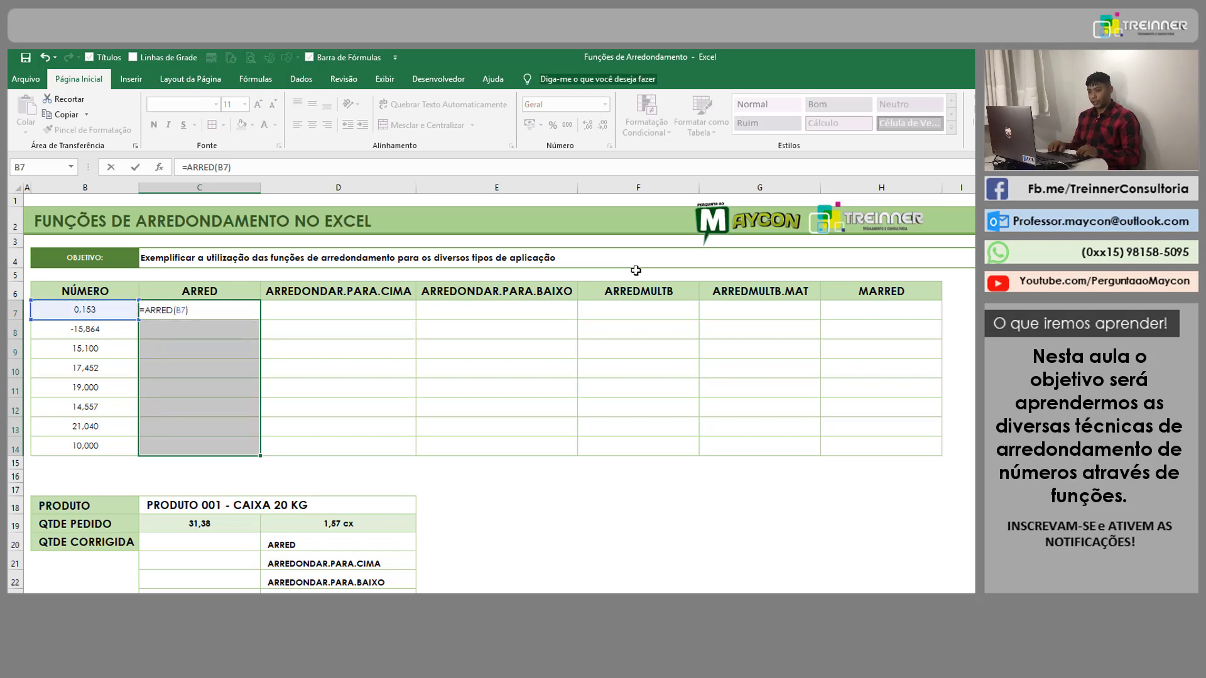
key(BackSpace)
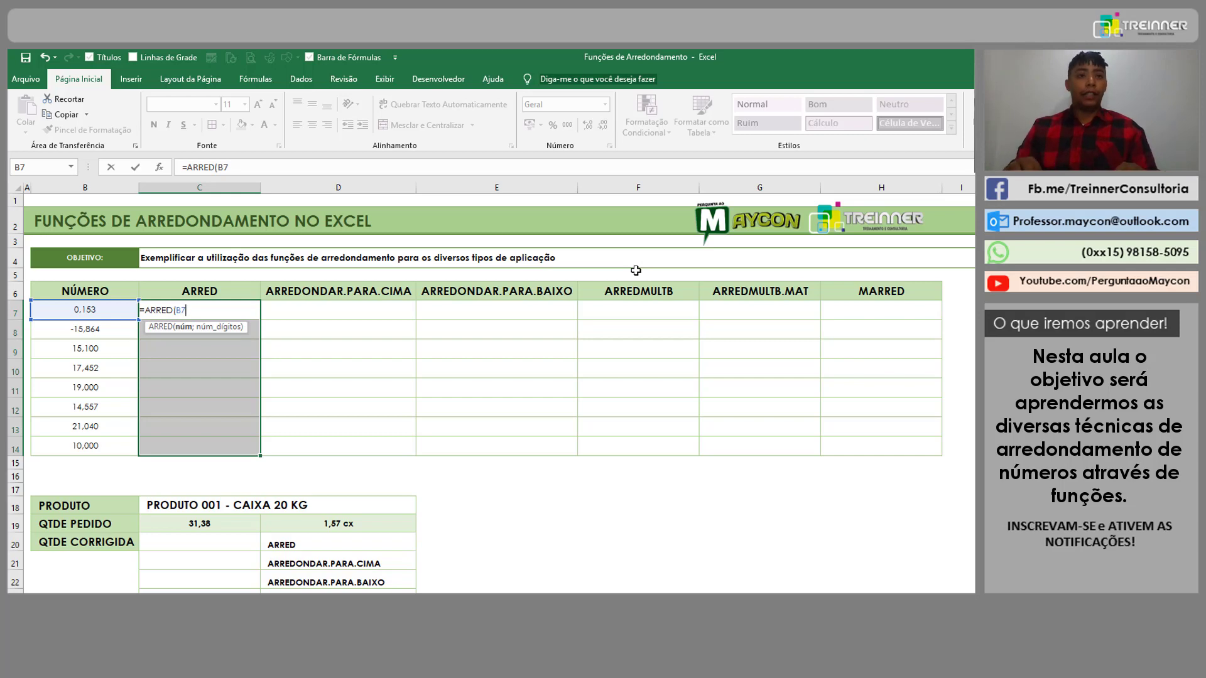
text(;0)
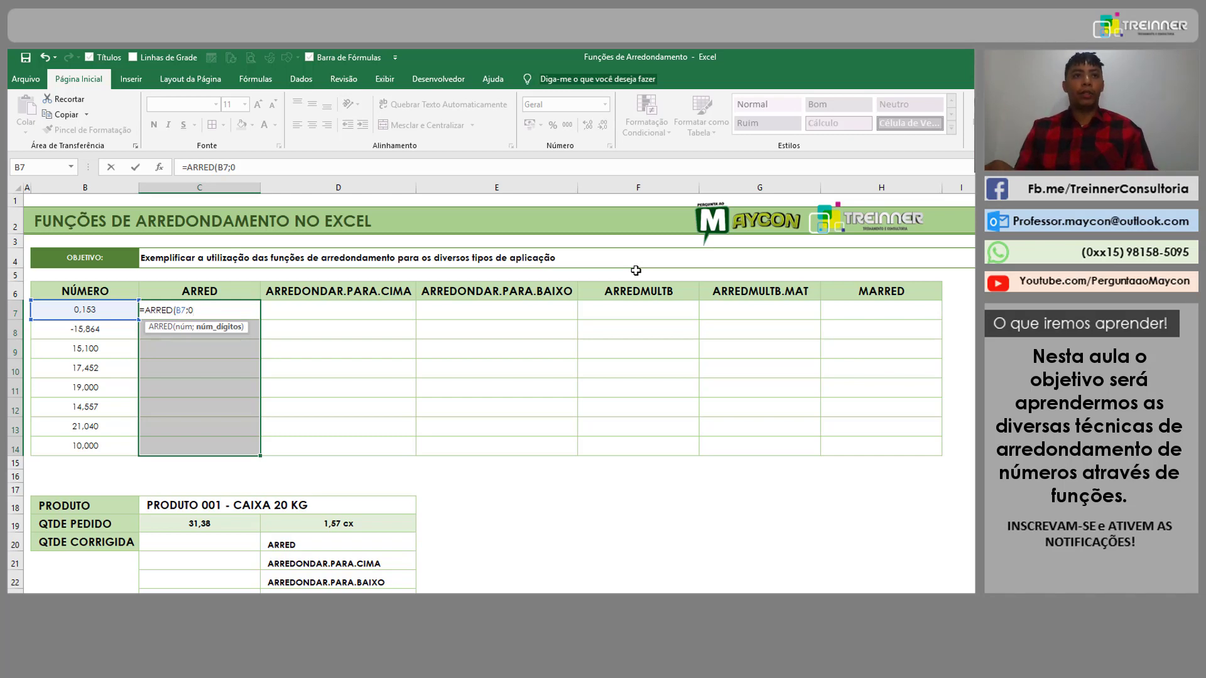
text())
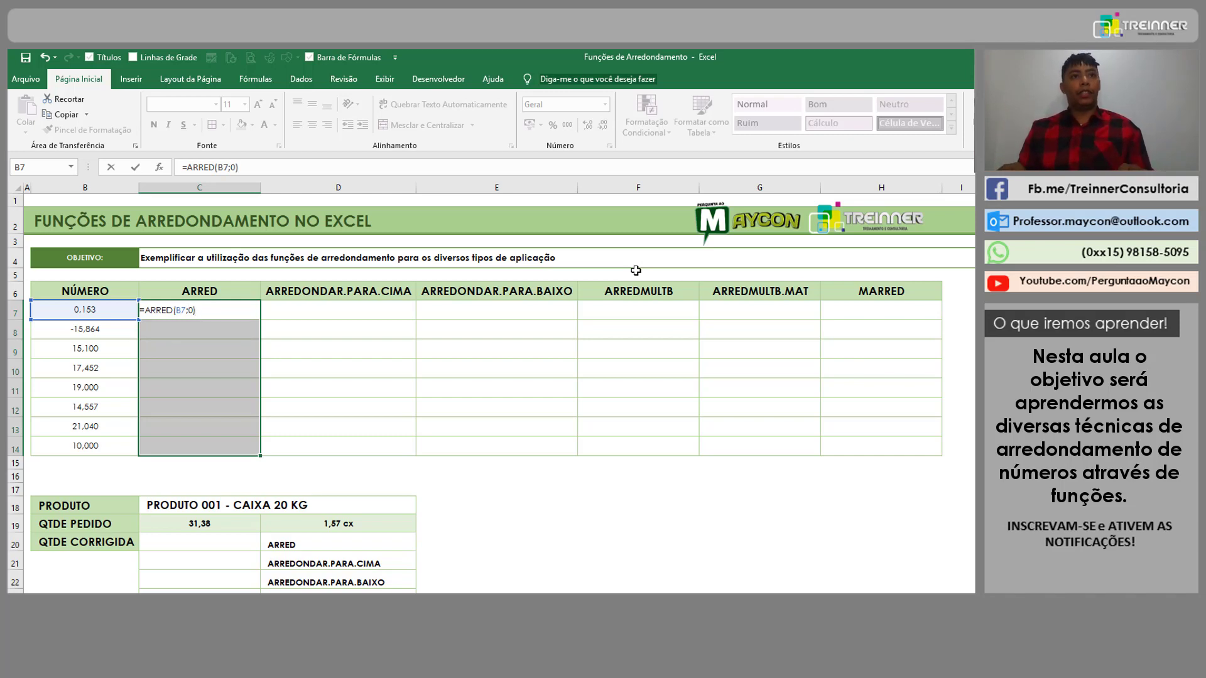
key(ctrl+Return)
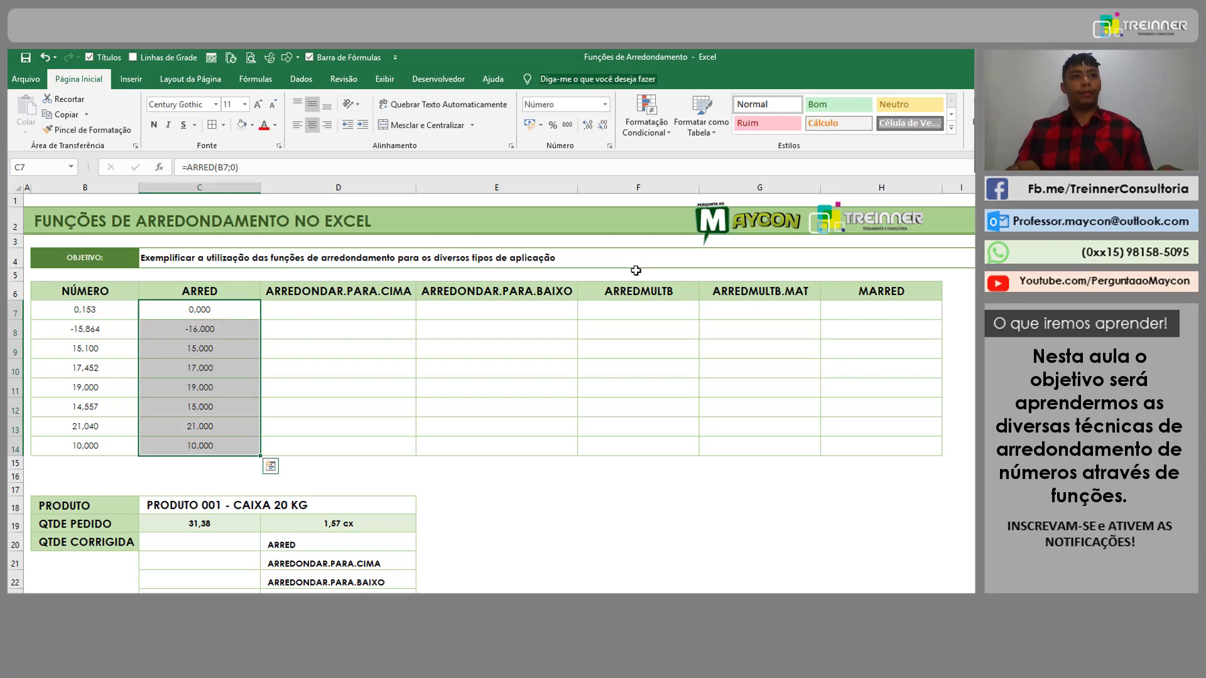
Step: Compare the ARRED results in C7:C14 with their source values in the NÚMERO column
key(Down)
key(Up)
key(Left)
key(Right)
key(Down)
key(Left)
key(Up)
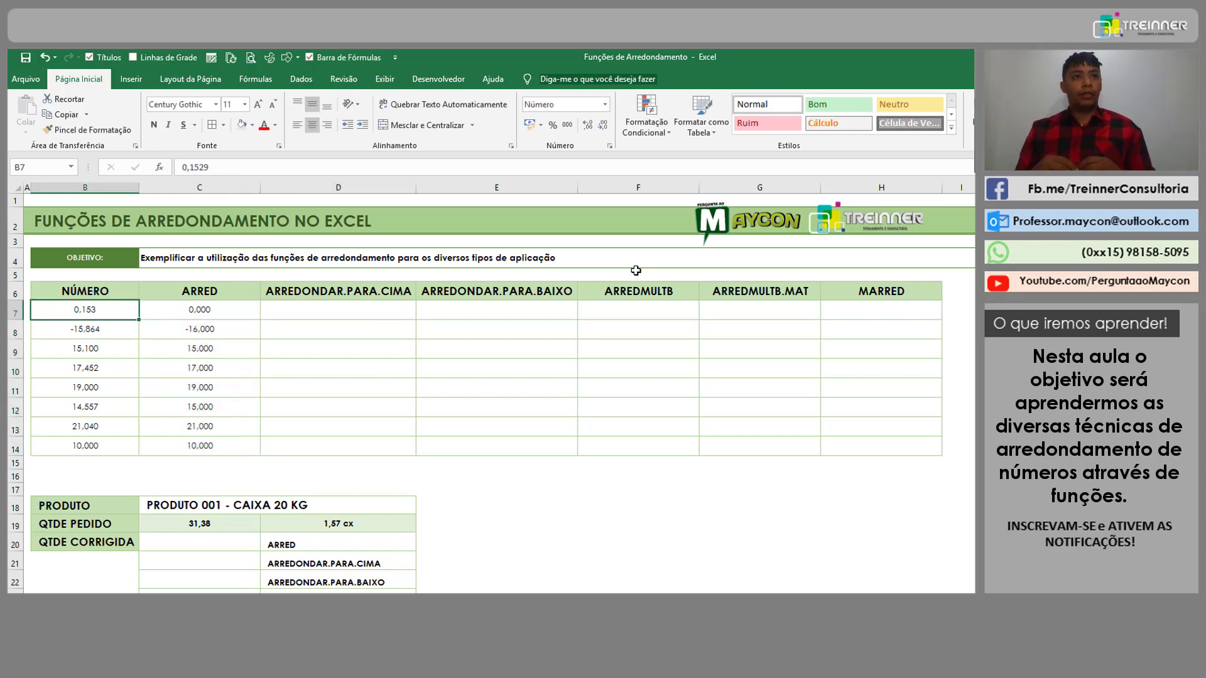
key(Right)
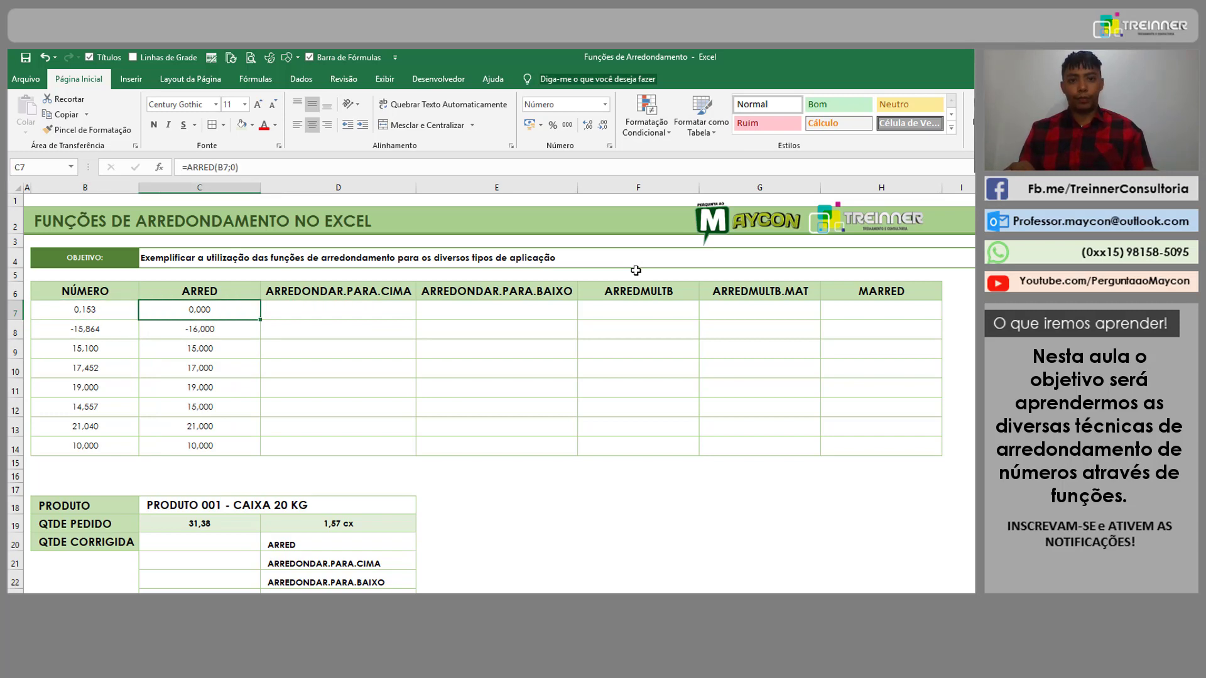
key(Down)
key(Left)
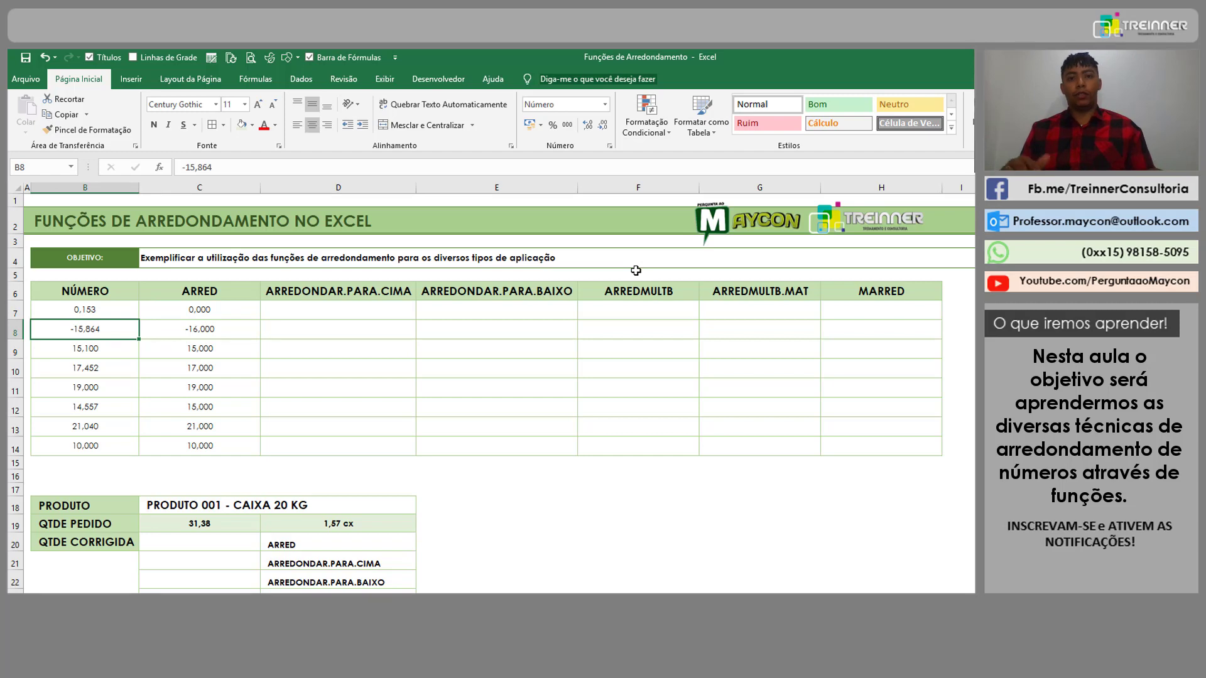
key(Right)
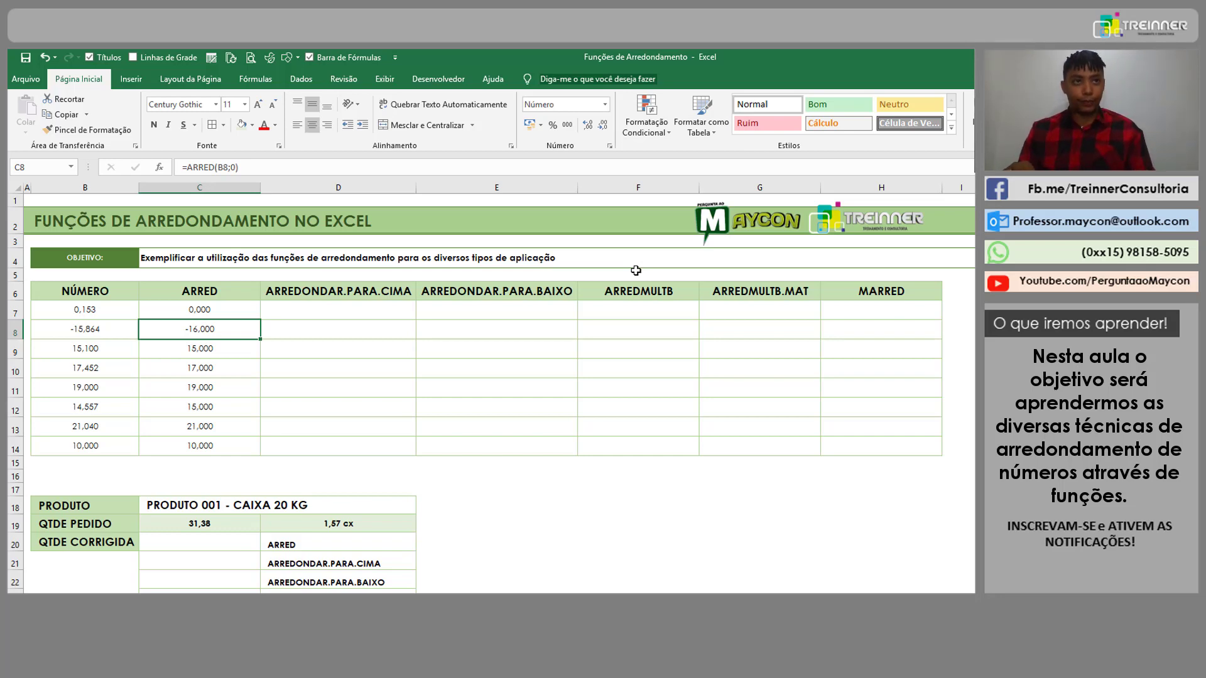
key(Down)
key(Left)
key(Down)
key(Down)
key(Down)
key(Right)
key(Up)
key(Up)
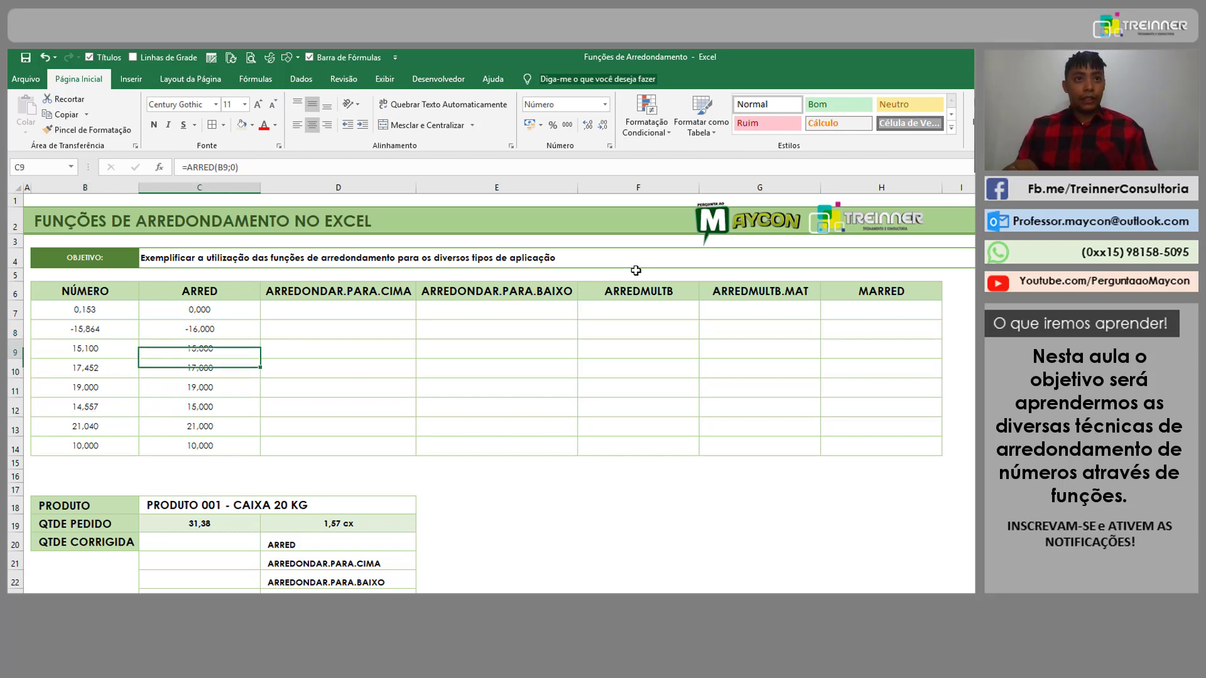
key(Up)
key(Up)
key(Down)
key(Down)
key(Down)
key(Down)
key(Down)
key(Down)
key(Left)
key(Up)
key(Right)
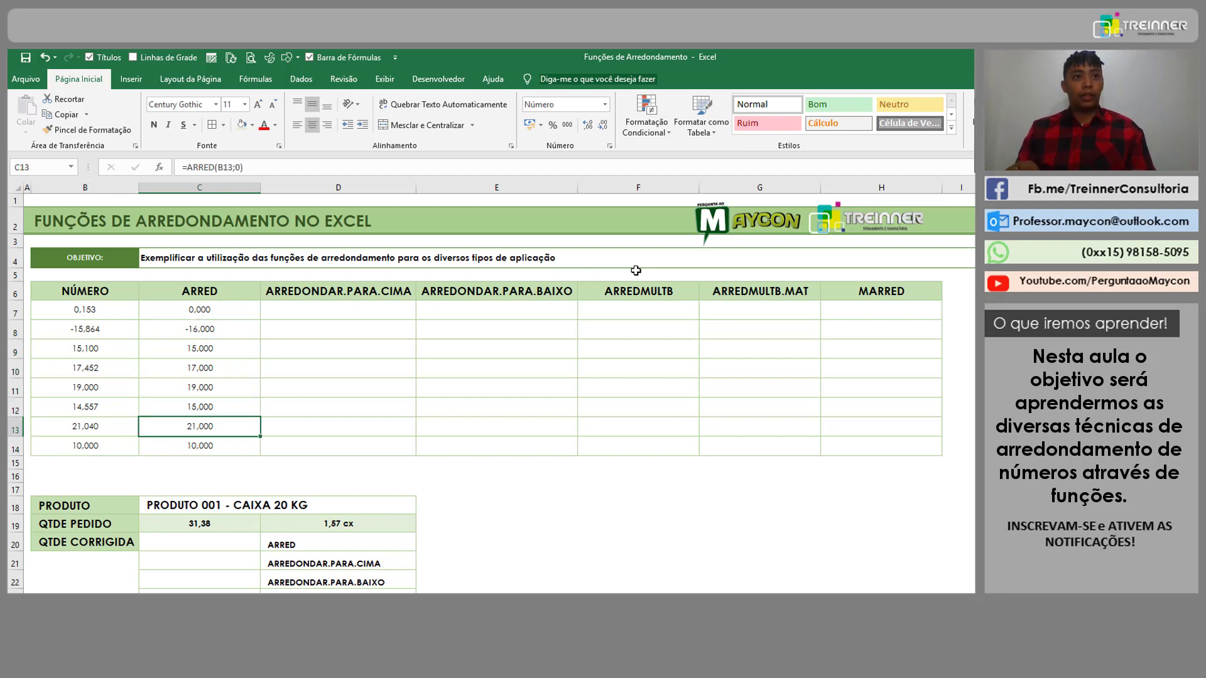
key(Left)
key(Up)
key(Right)
Step: Fill D7:D14 in the ARREDONDAR.PARA.CIMA column with the formula =ARREDONDAR.PARA.CIMA(B7;0)
key(Right)
key(Up)
key(Up)
key(Up)
key(Up)
key(Up)
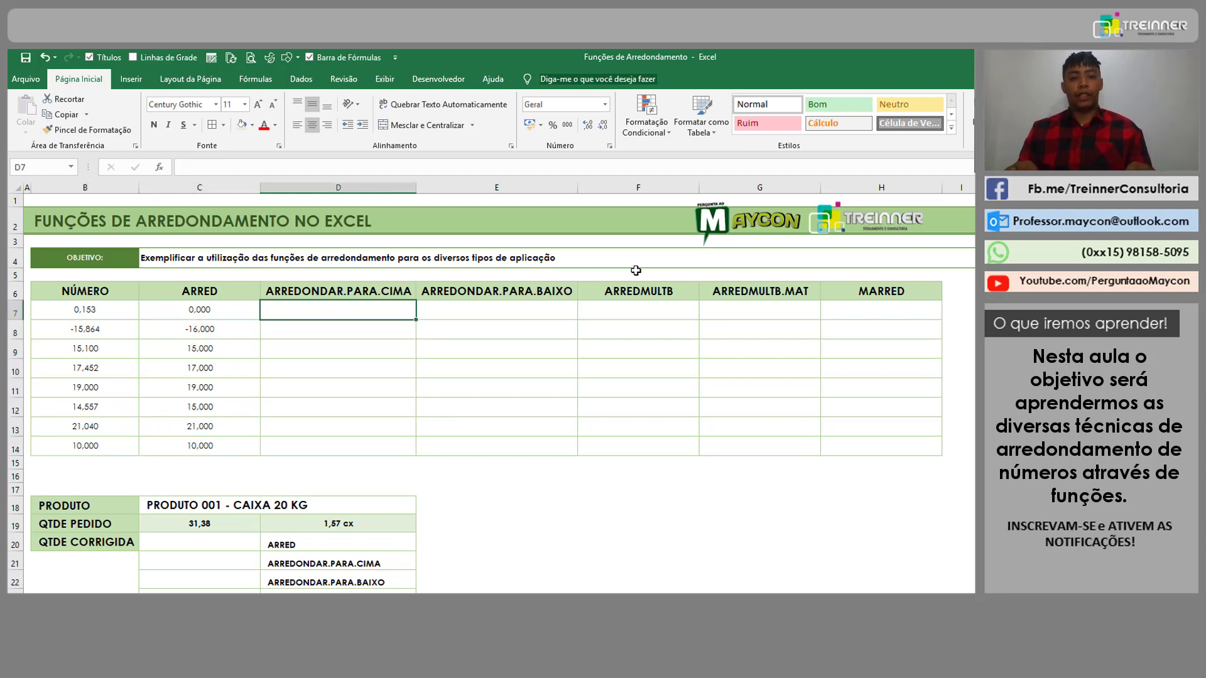
key(shift+Down)
key(shift+Down)
key(shift+Down)
key(shift+Down)
key(shift+Down)
key(shift+Down)
key(shift+Down)
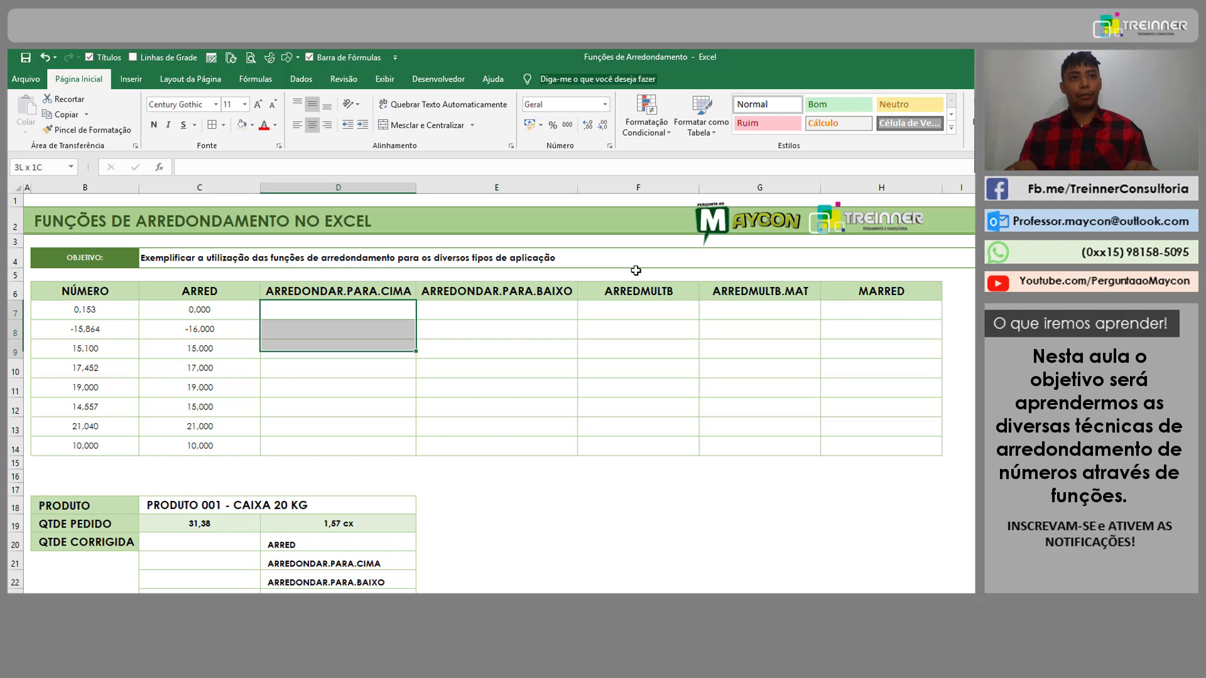
text(=arre)
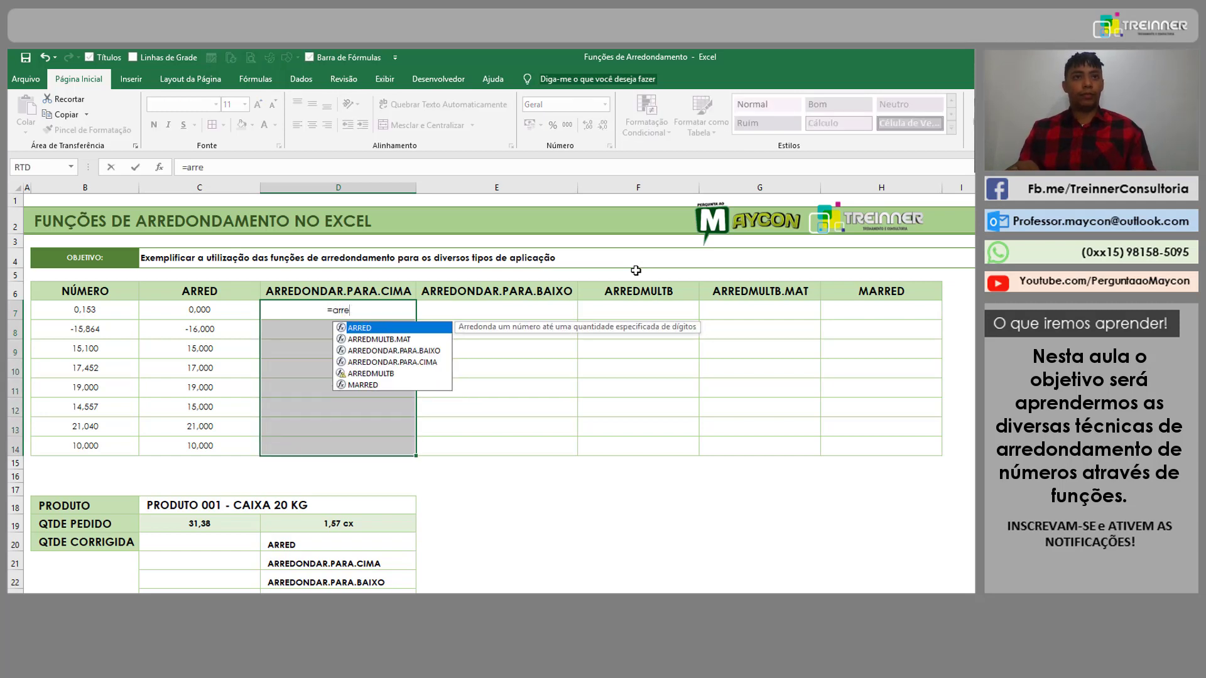
key(Down)
key(Down)
key(Down)
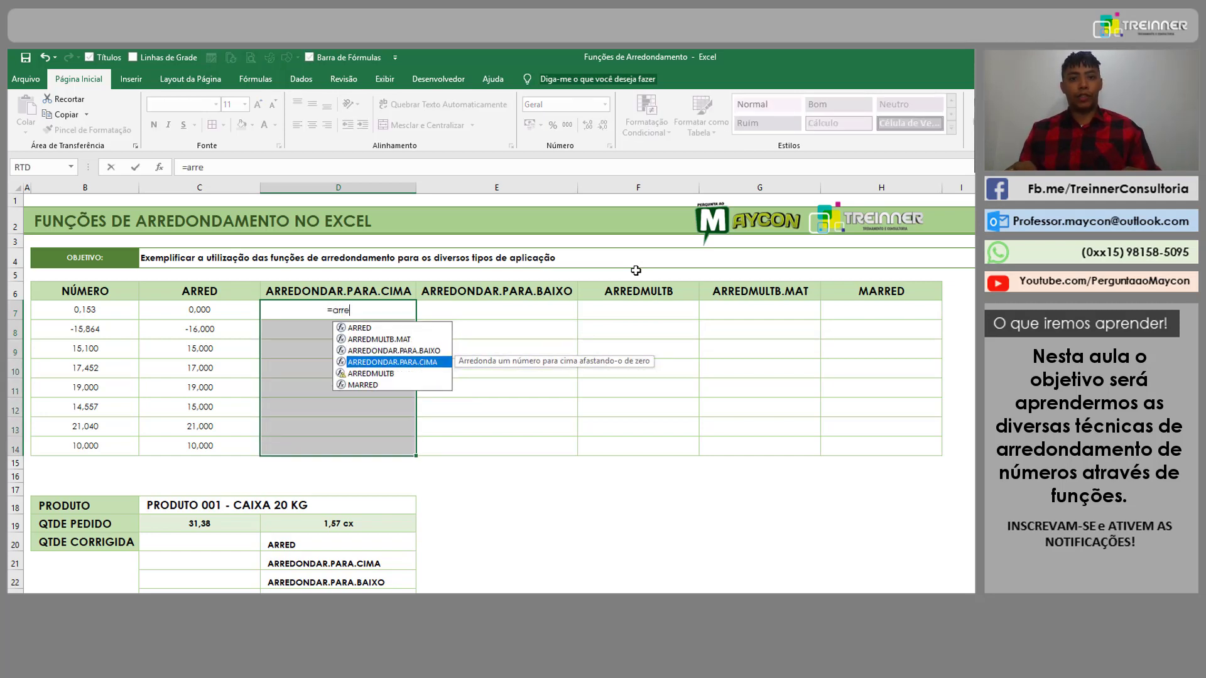
key(Tab)
key(Left)
key(Left)
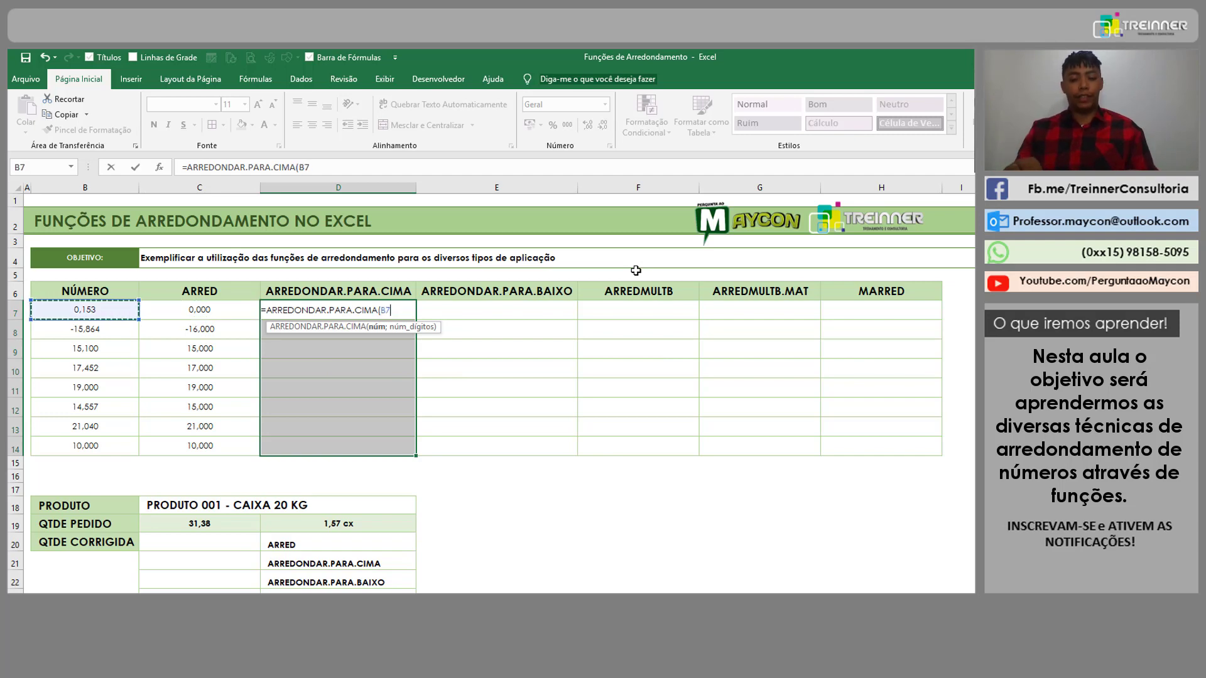
text(;0)
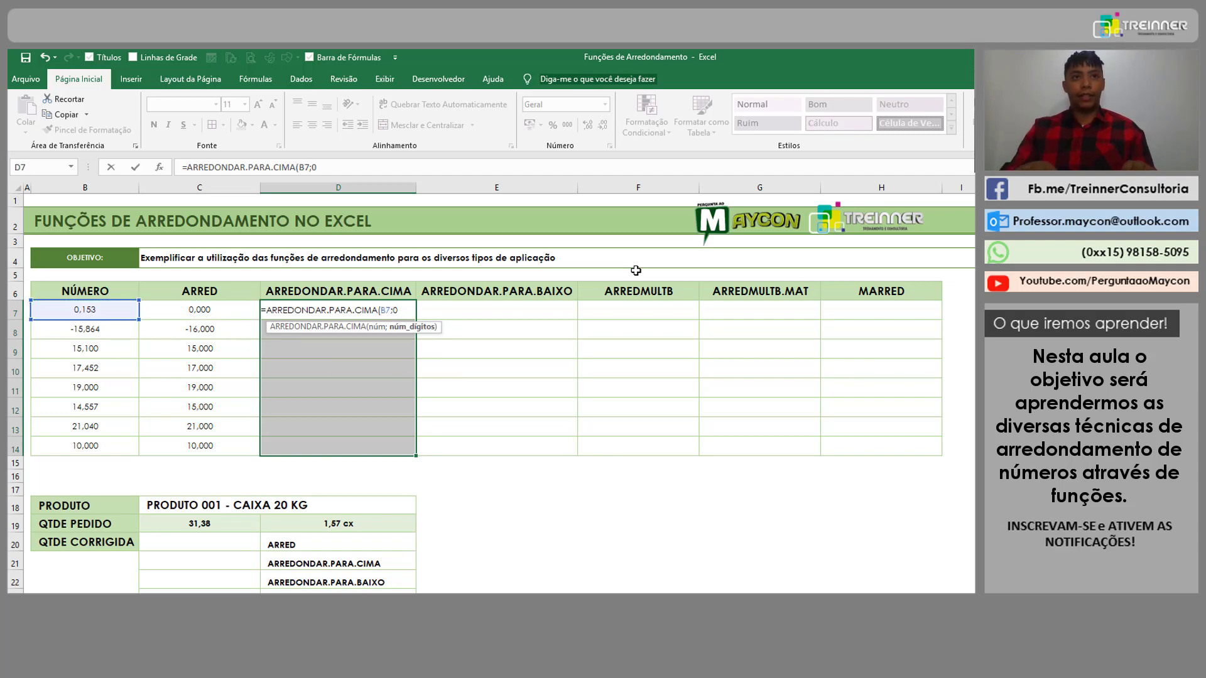
text())
key(ctrl+Return)
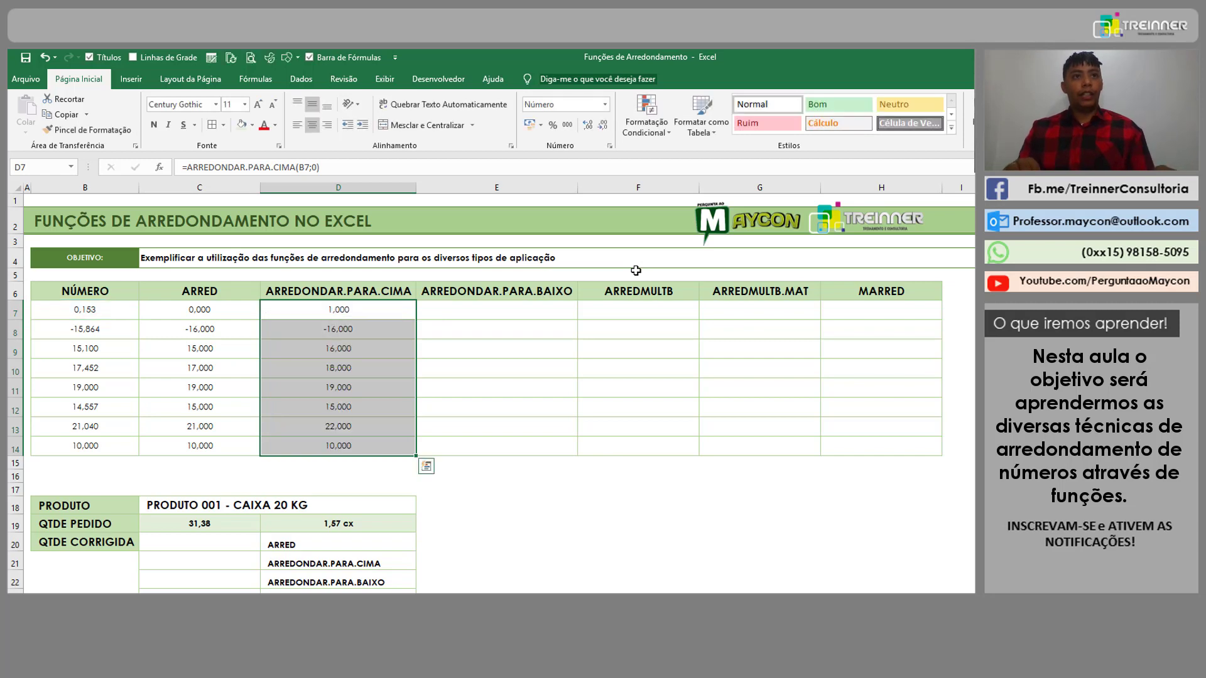
Step: Compare the ARREDONDAR.PARA.CIMA results in rows 7 to 10 with the source numbers and the ARRED results
key(Right)
key(Left)
key(Left)
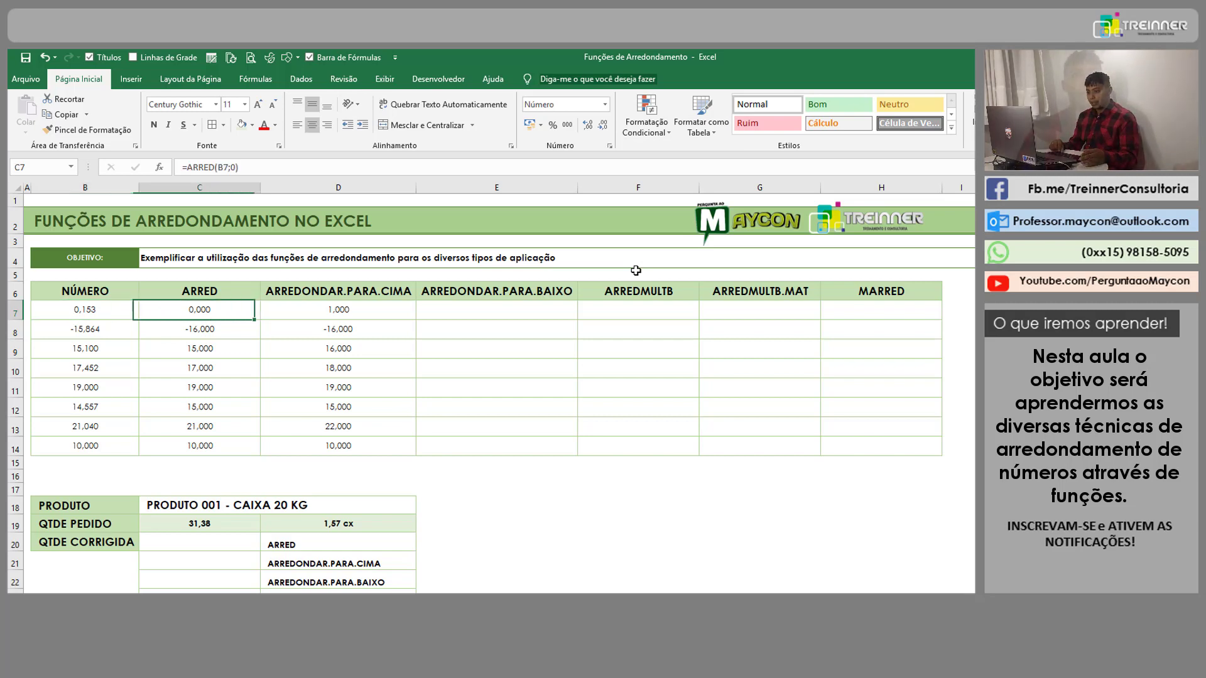
key(Right)
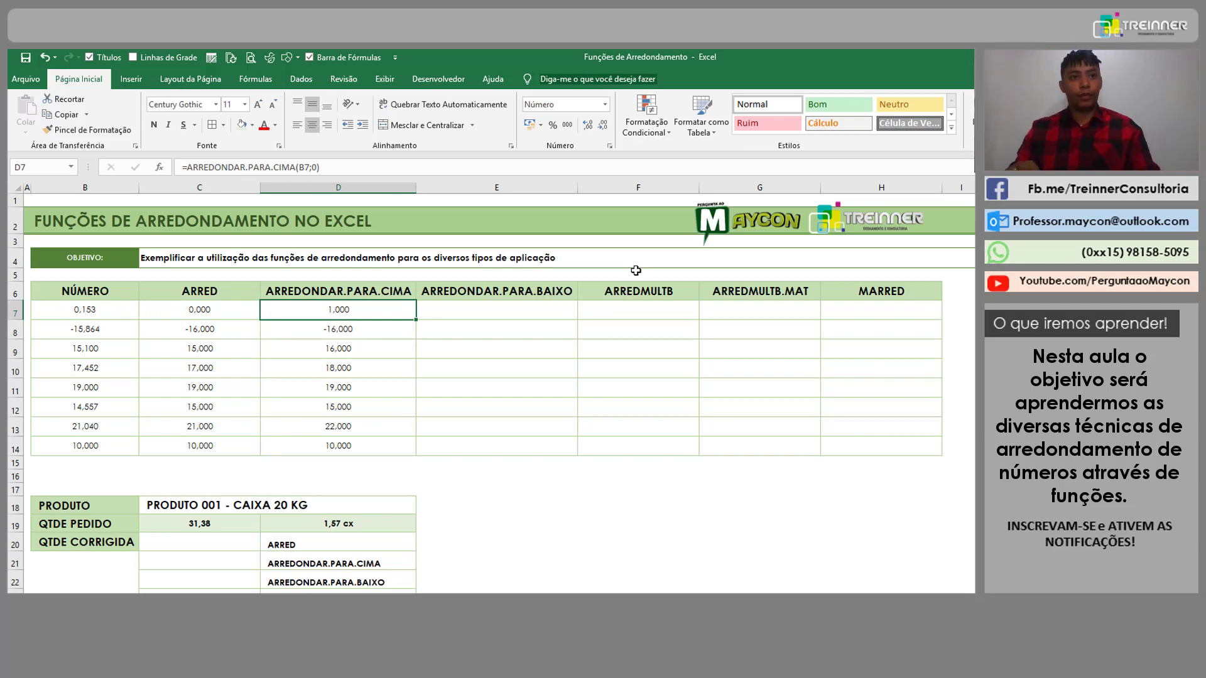
key(Down)
key(Left)
key(Left)
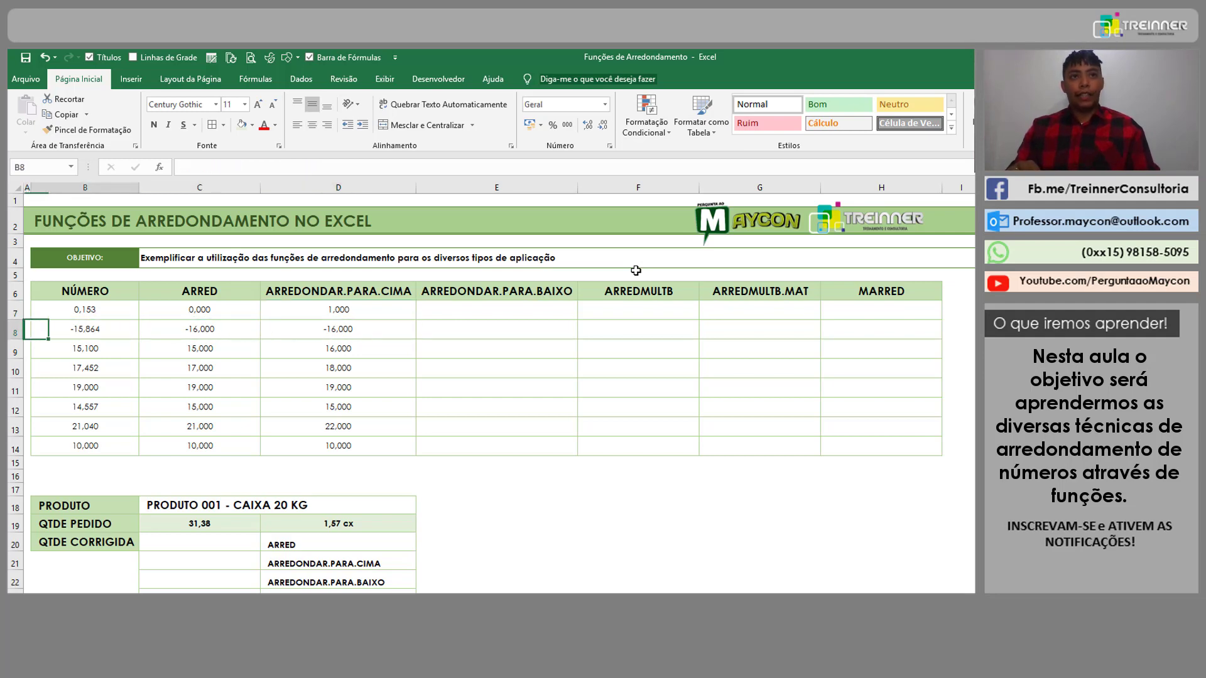
key(Right)
key(Right)
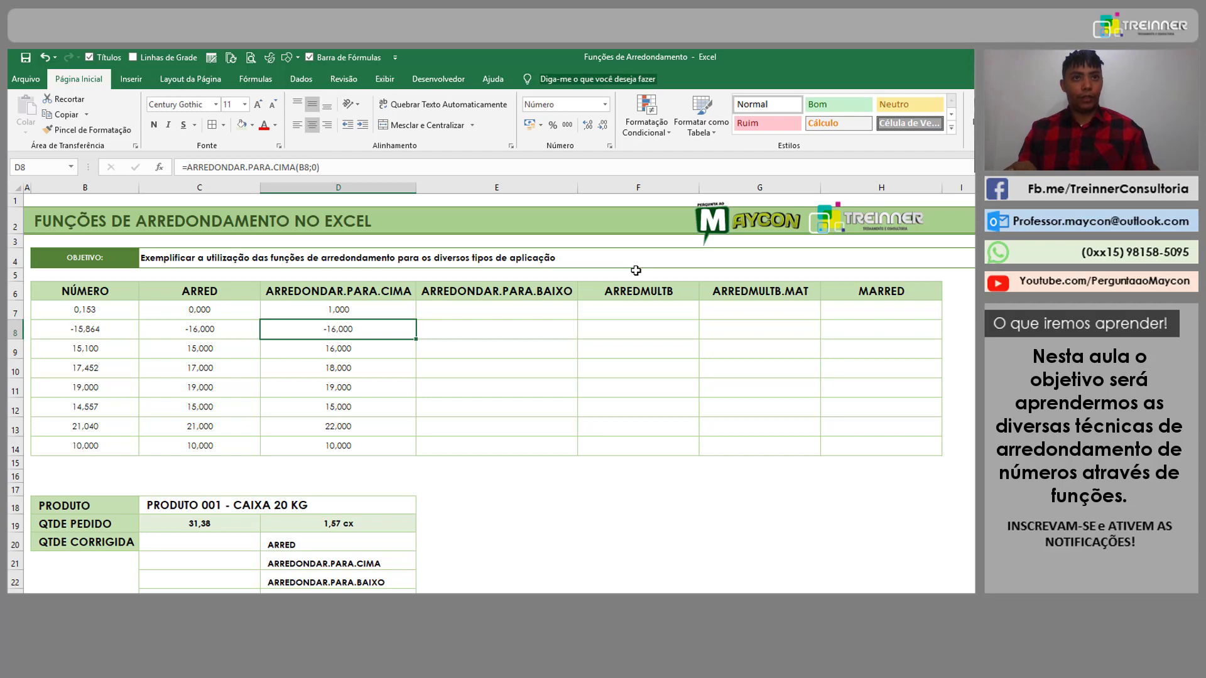
key(Down)
key(Left)
key(Left)
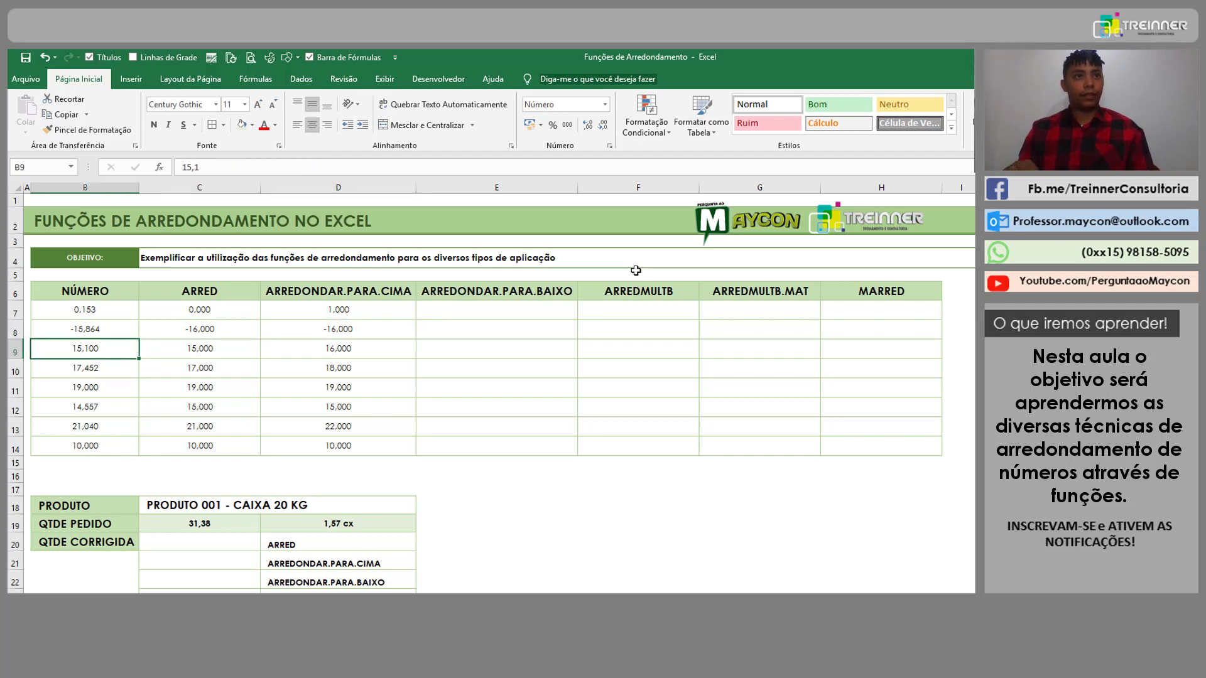
key(Down)
key(Down)
key(Right)
key(Up)
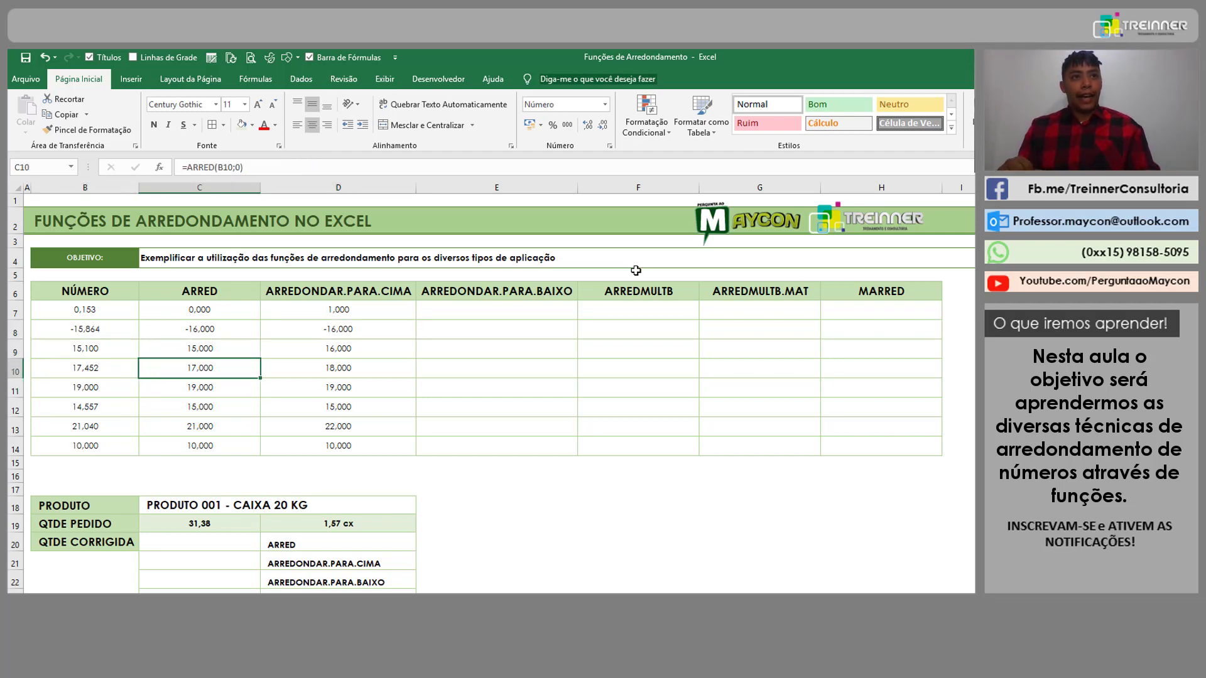
key(Left)
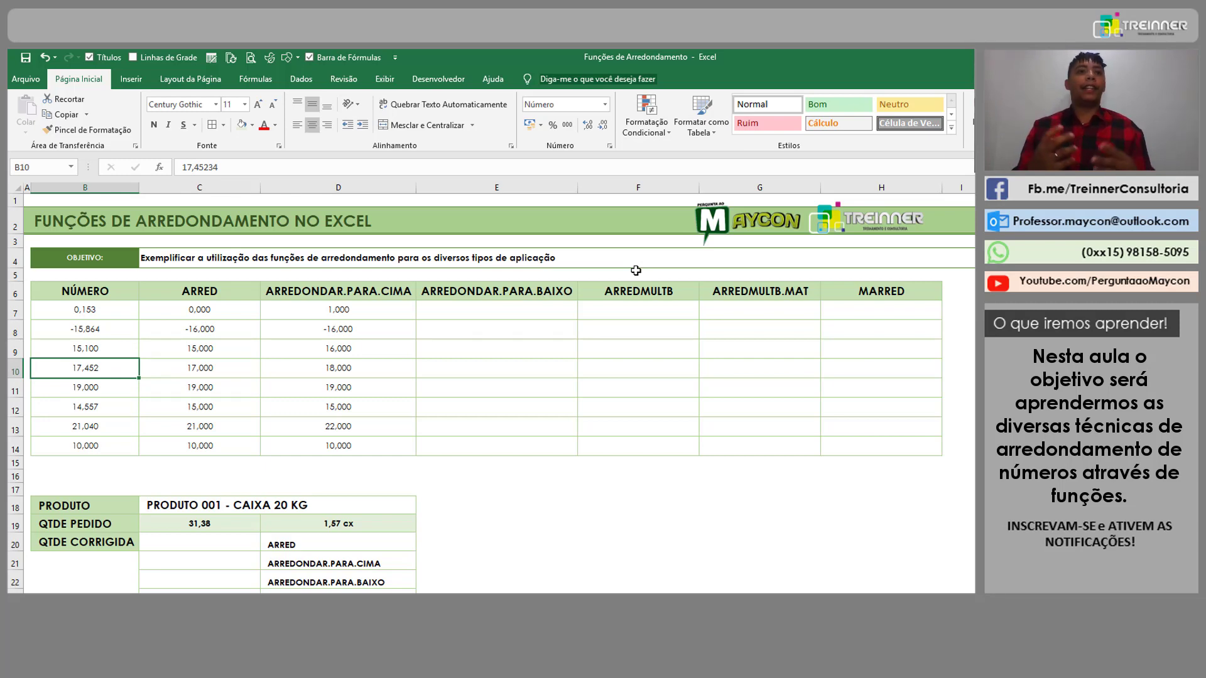
key(Right)
key(Right)
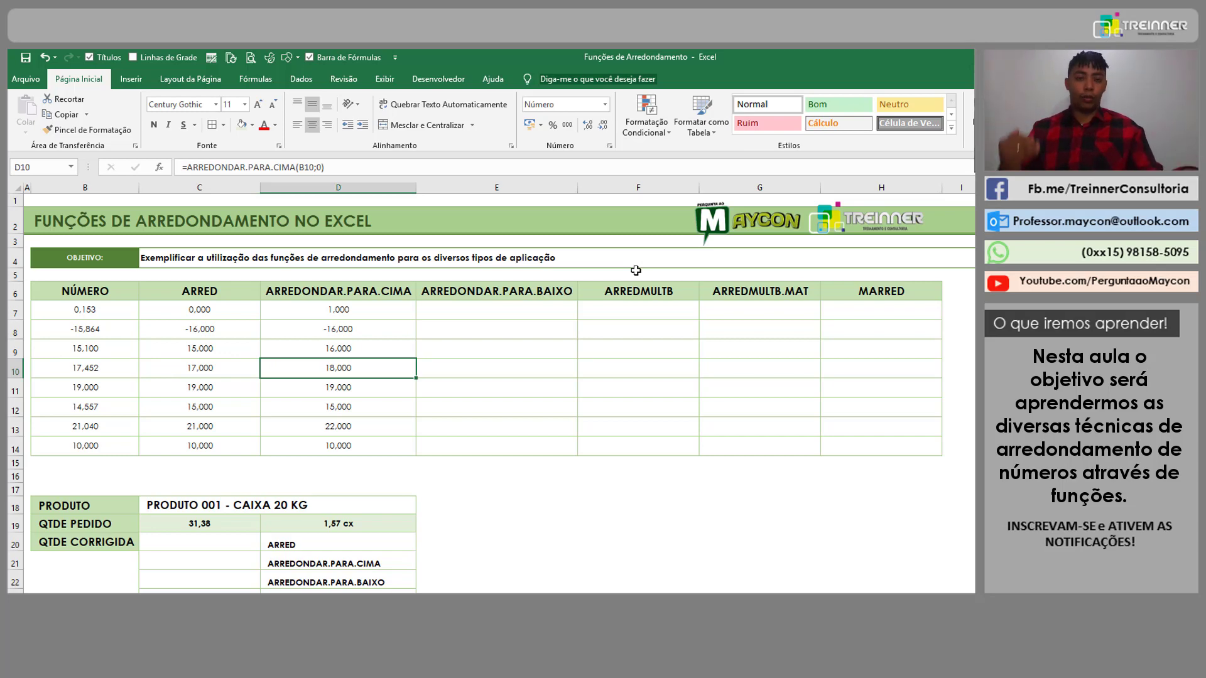
Step: Fill E7:E14 in the ARREDONDAR.PARA.BAIXO column with the formula =ARREDONDAR.PARA.BAIXO(B7;0)
key(Left)
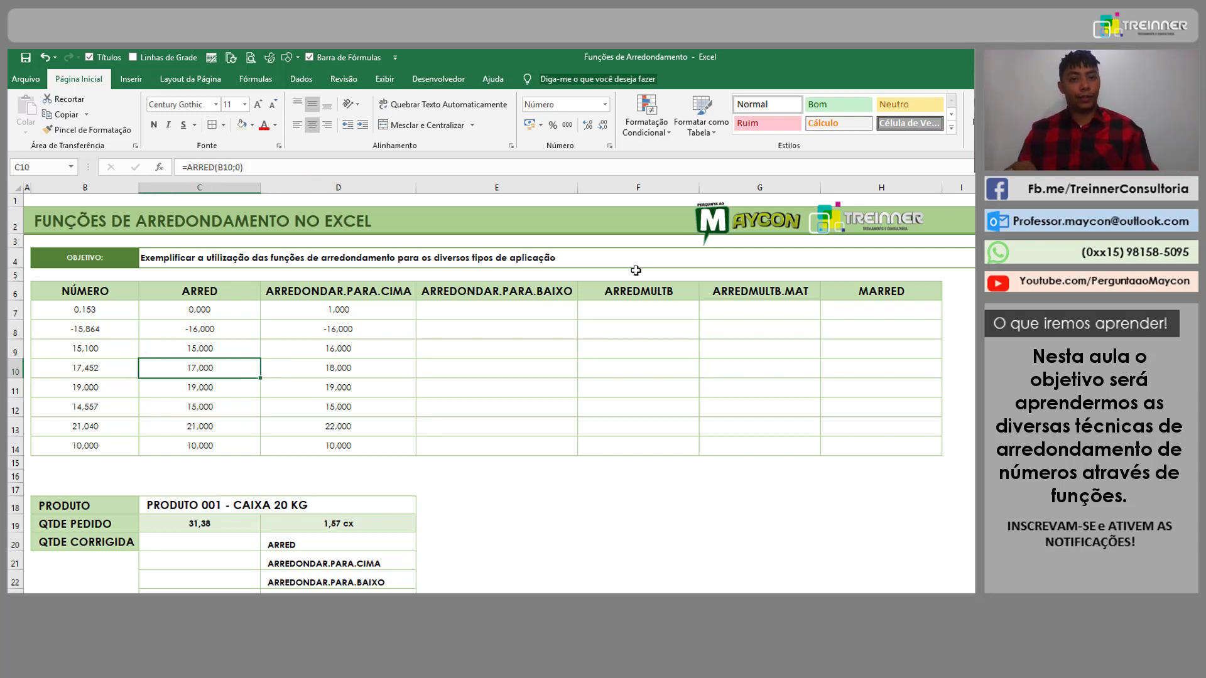
key(Right)
key(Right)
key(Right)
key(Up)
key(Up)
key(Left)
key(Up)
key(shift+Down)
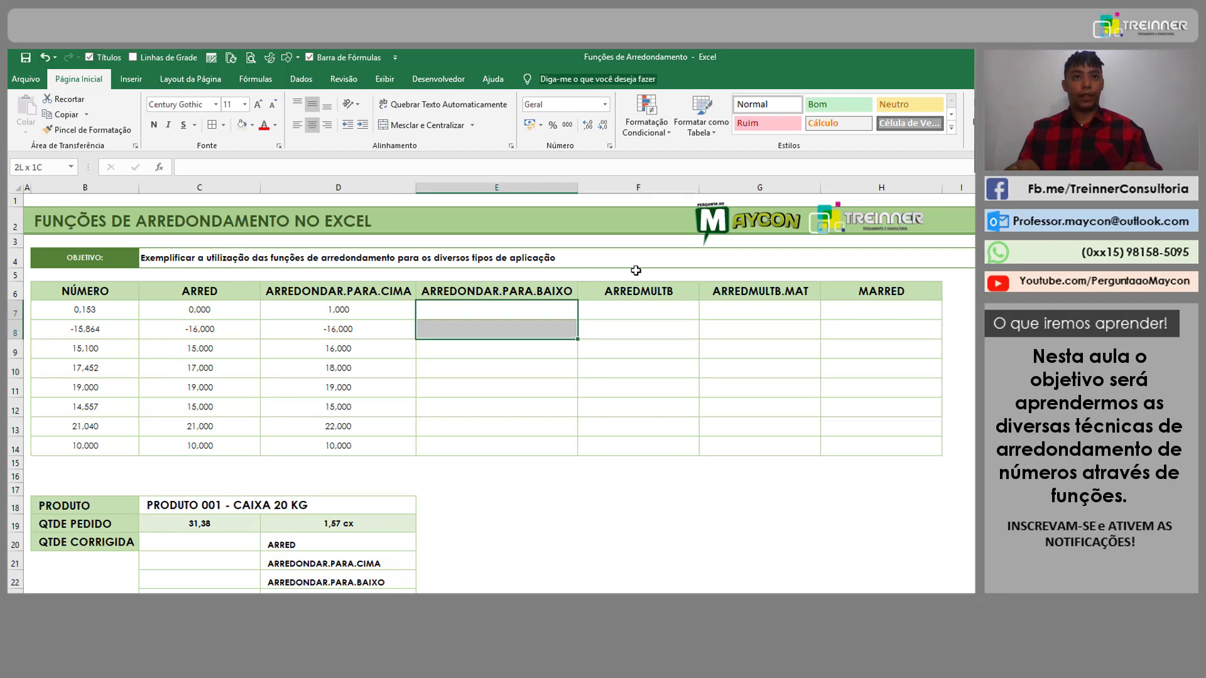
key(shift+Down)
key(shift+Down)
key(shift+Down)
key(shift+Down)
key(shift+Down)
key(shift+Down)
text(A)
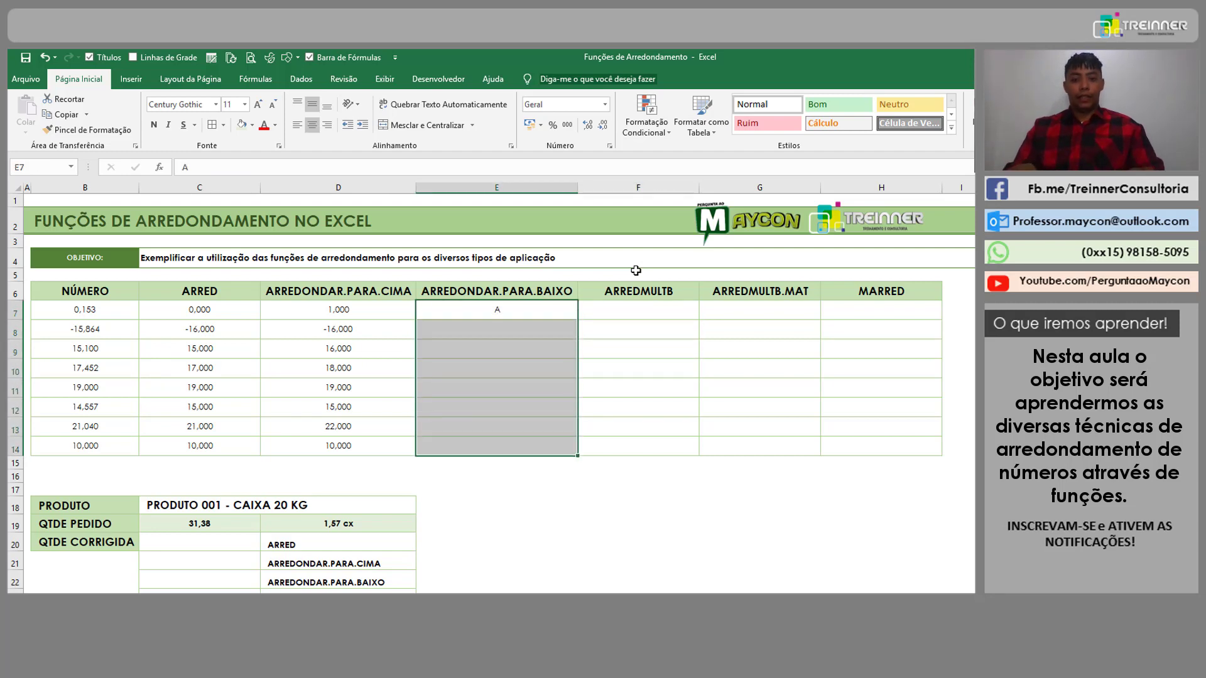
key(BackSpace)
text(=arre)
key(Down)
key(Down)
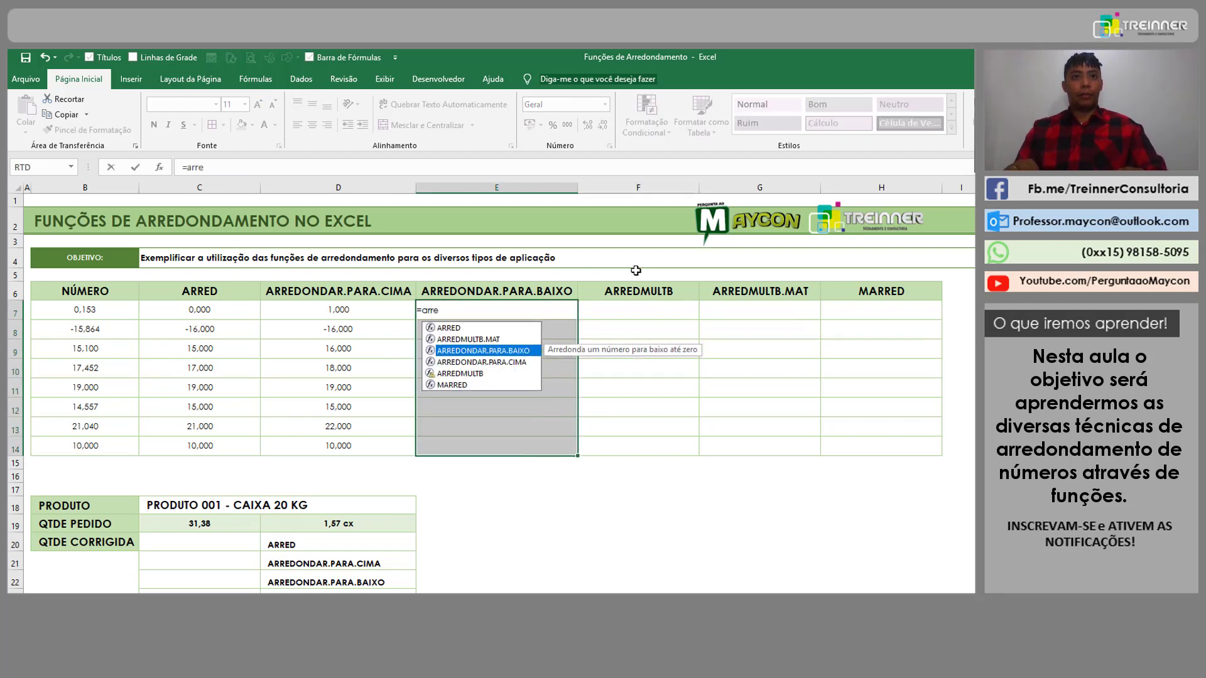
key(Tab)
key(Left)
key(Left)
key(Left)
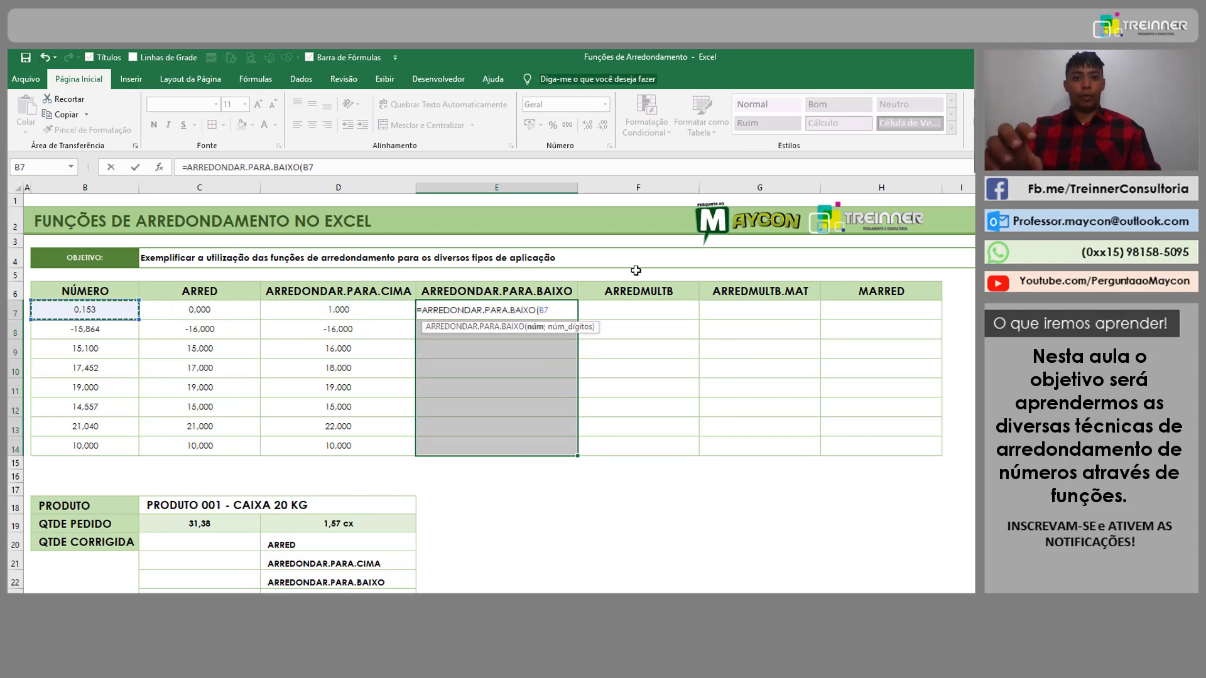
text(;)
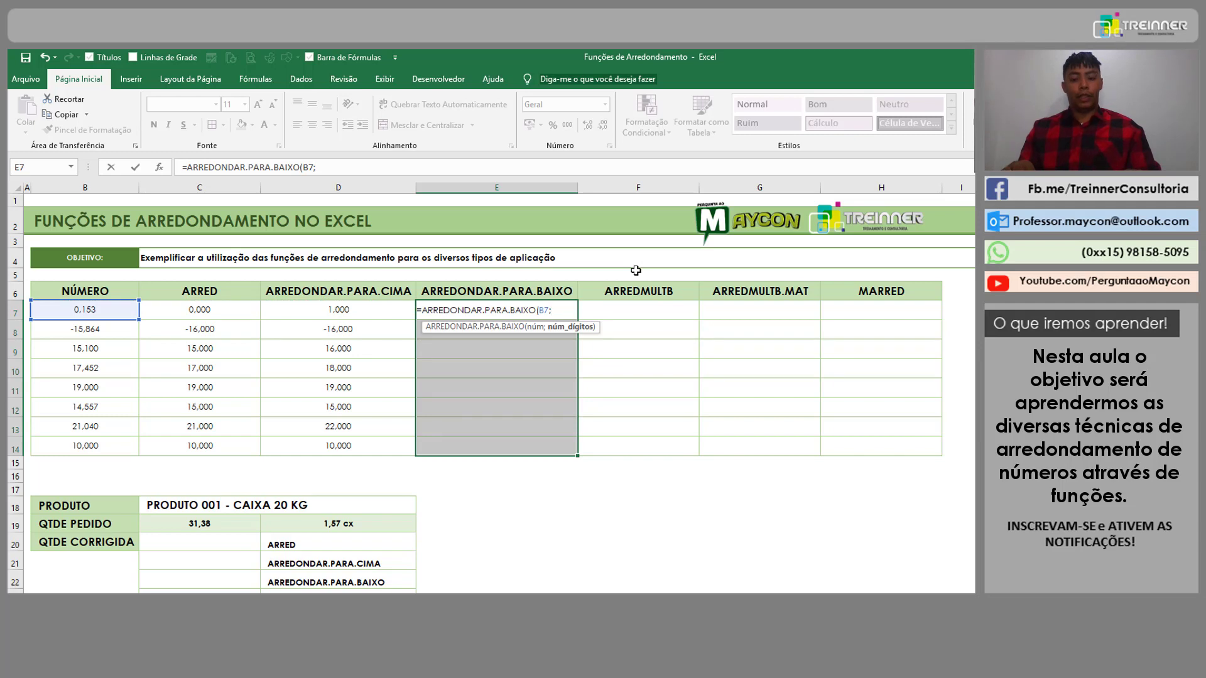
text(0)
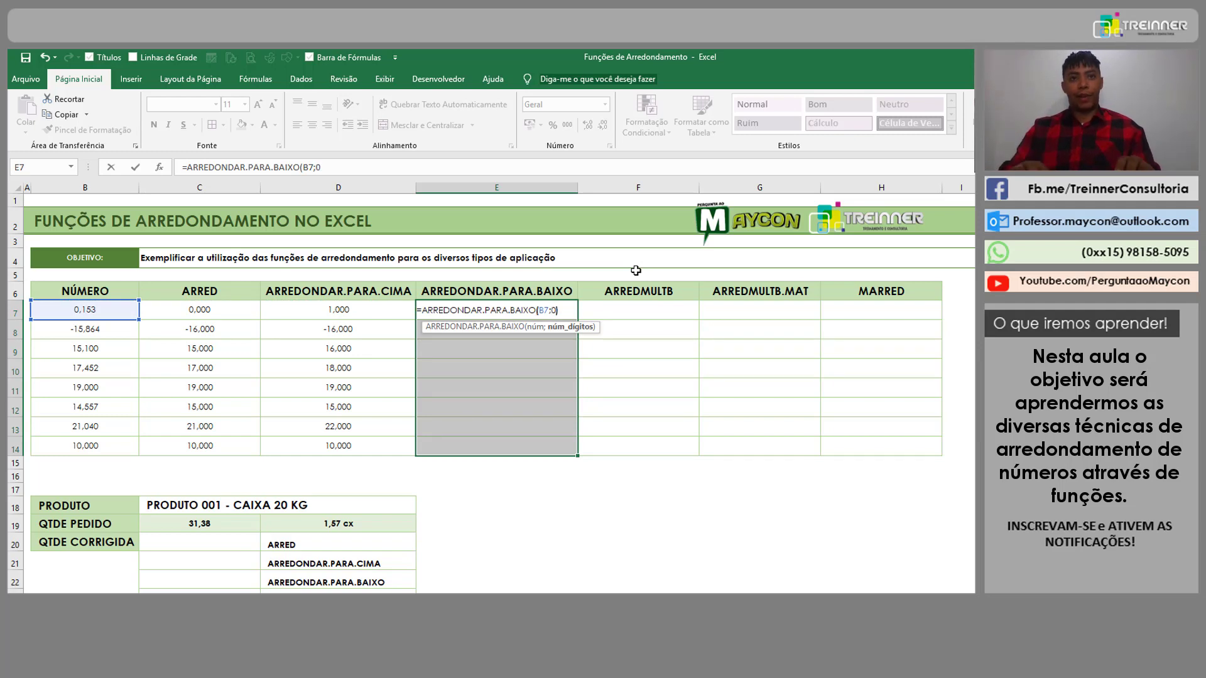
text())
key(ctrl+Return)
Step: Compare the ARREDONDAR.PARA.BAIXO result for the negative number in row 8 with its source and the other rounding results
key(Down)
key(Down)
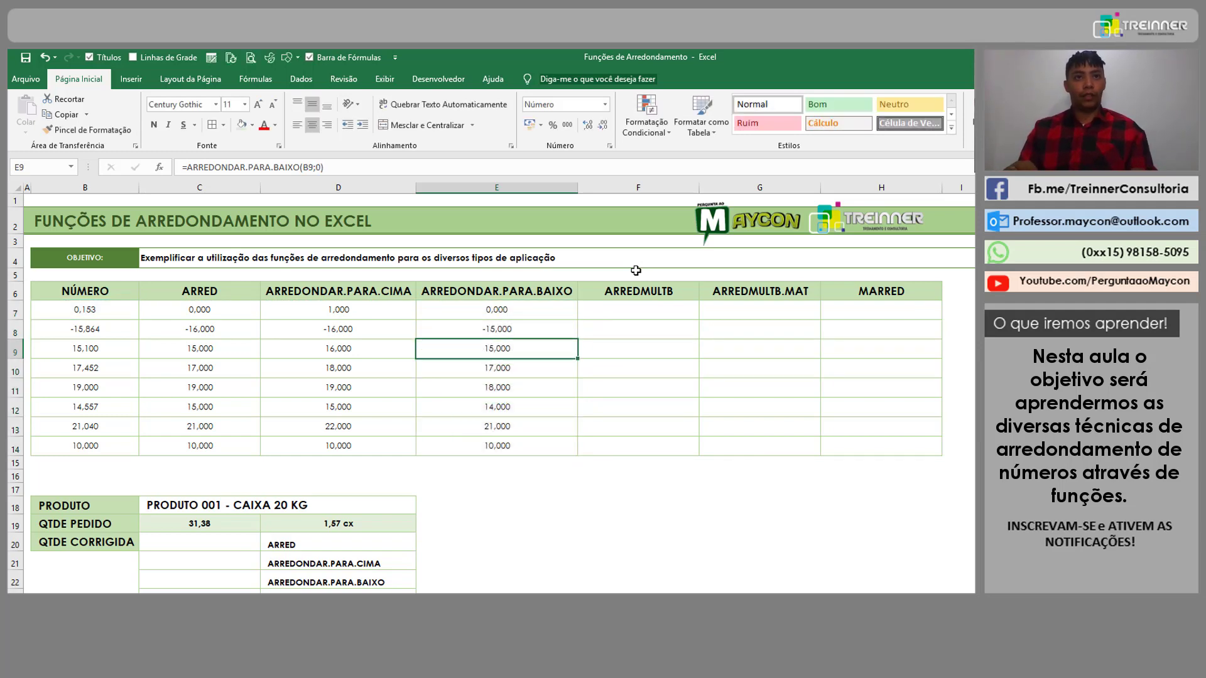
key(Up)
key(Left)
key(Left)
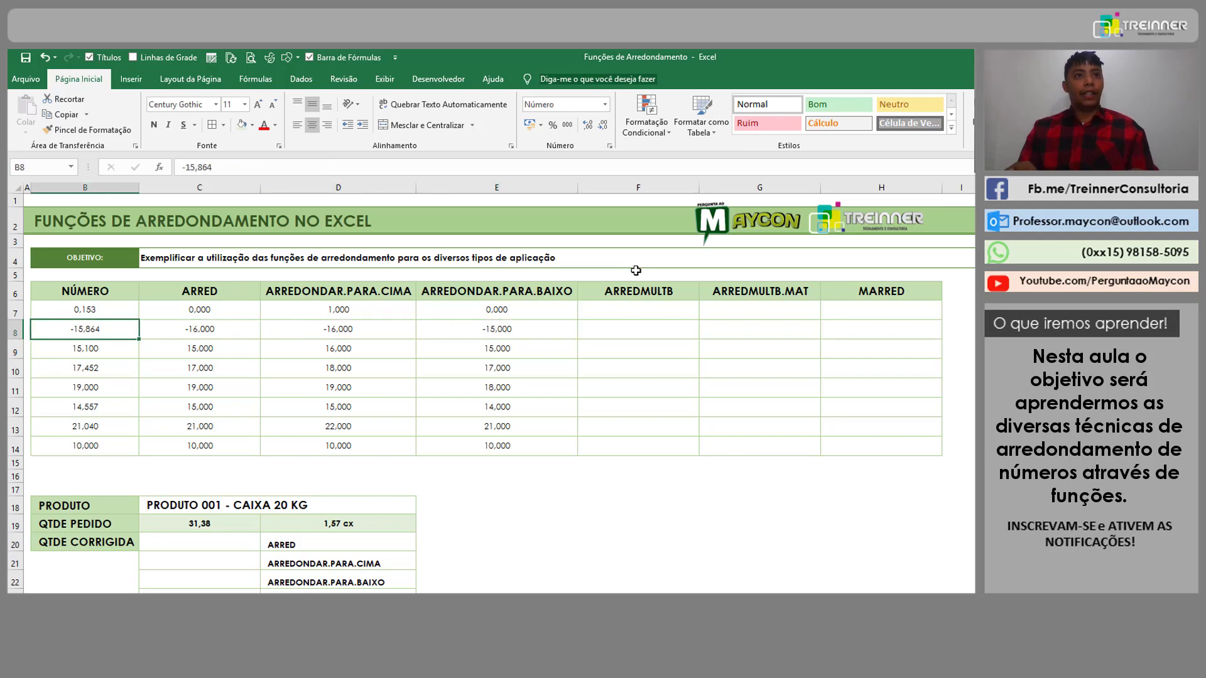
key(Left)
key(Right)
key(Right)
key(Right)
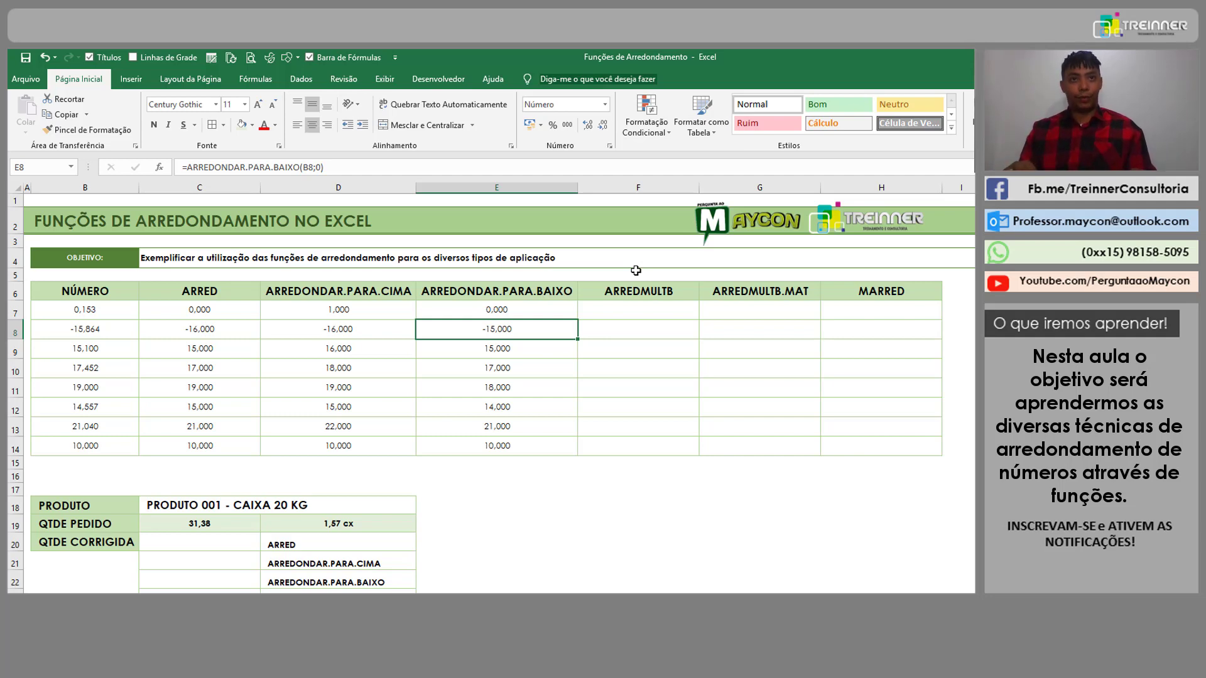
key(Left)
key(Left)
key(Left)
key(Right)
key(Right)
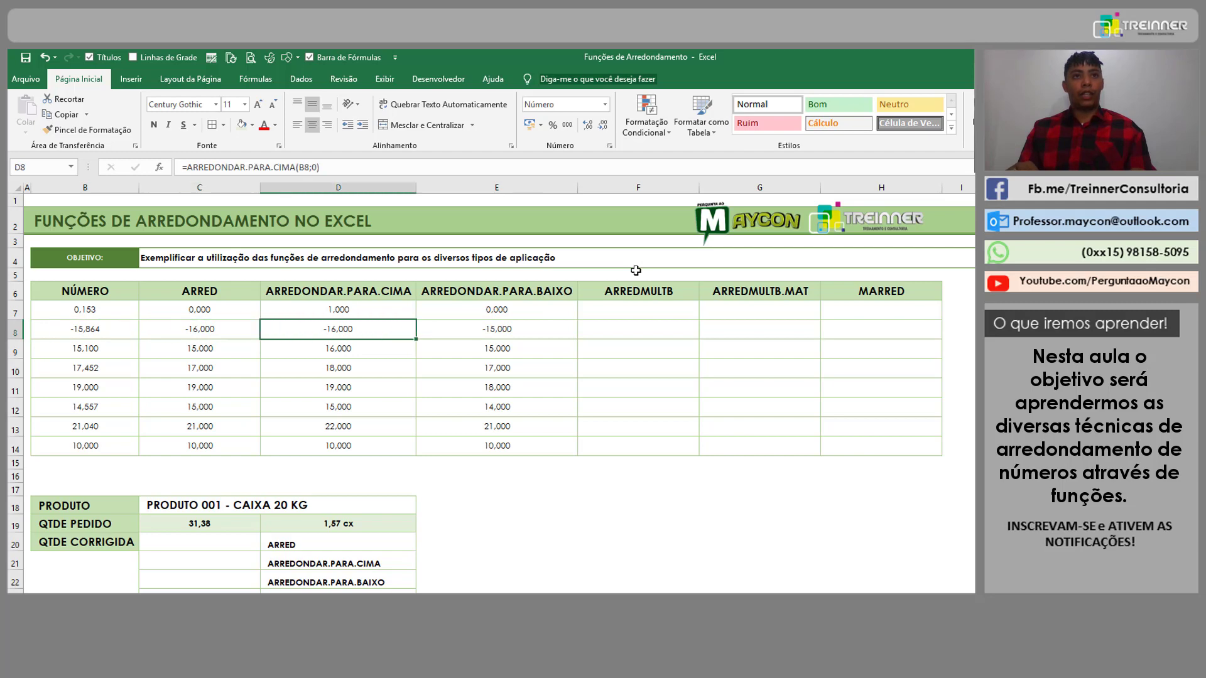
key(Right)
Step: Compare the ARREDONDAR.PARA.BAIXO result in row 10 with its source number and the neighbouring results, checking the number in B11 too
key(Down)
key(Down)
key(Down)
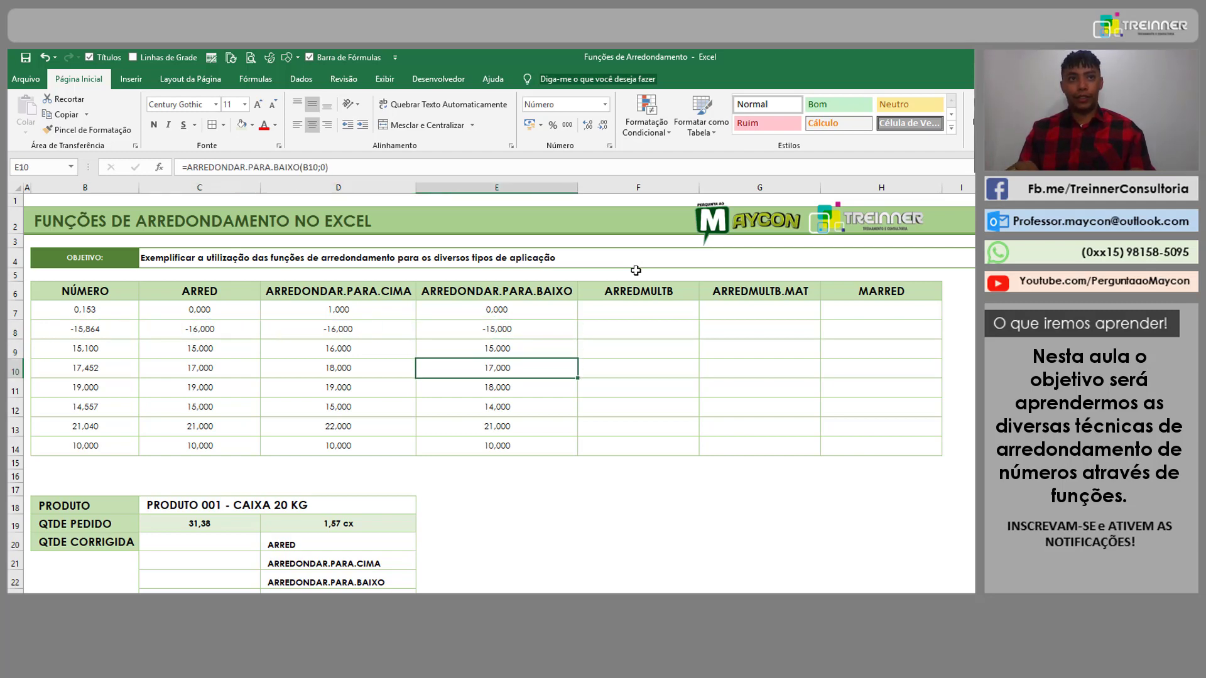
key(Left)
key(Left)
key(Left)
key(Up)
key(Down)
key(Down)
key(Up)
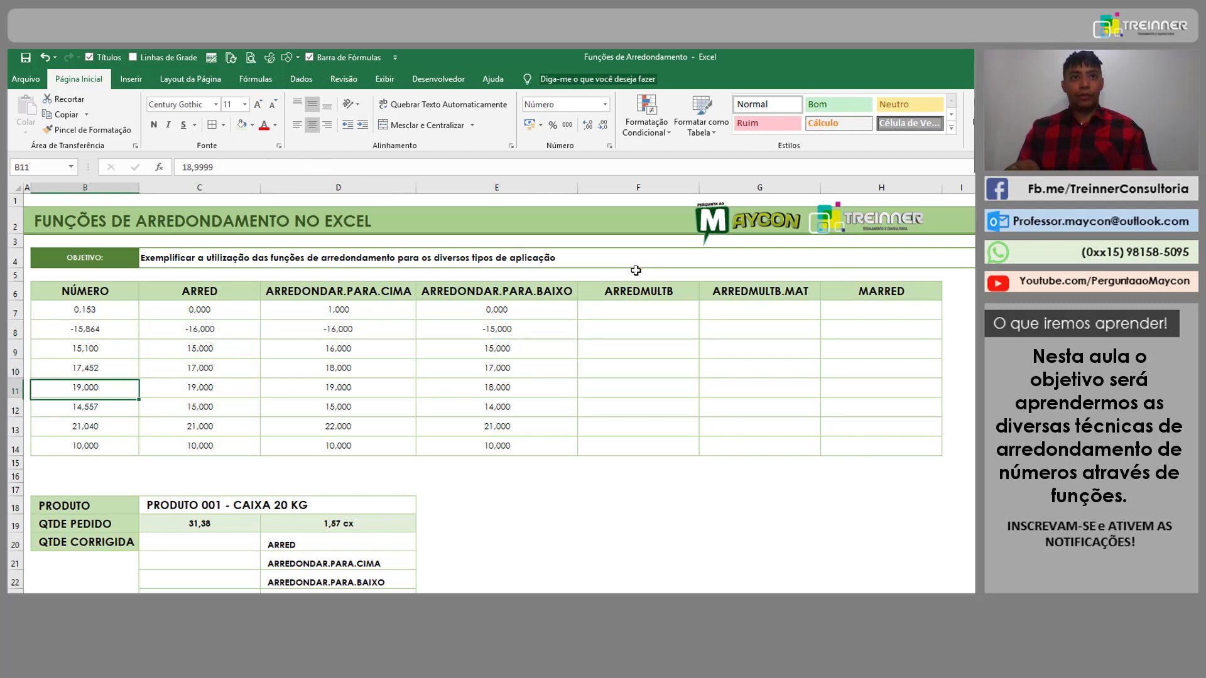
key(Up)
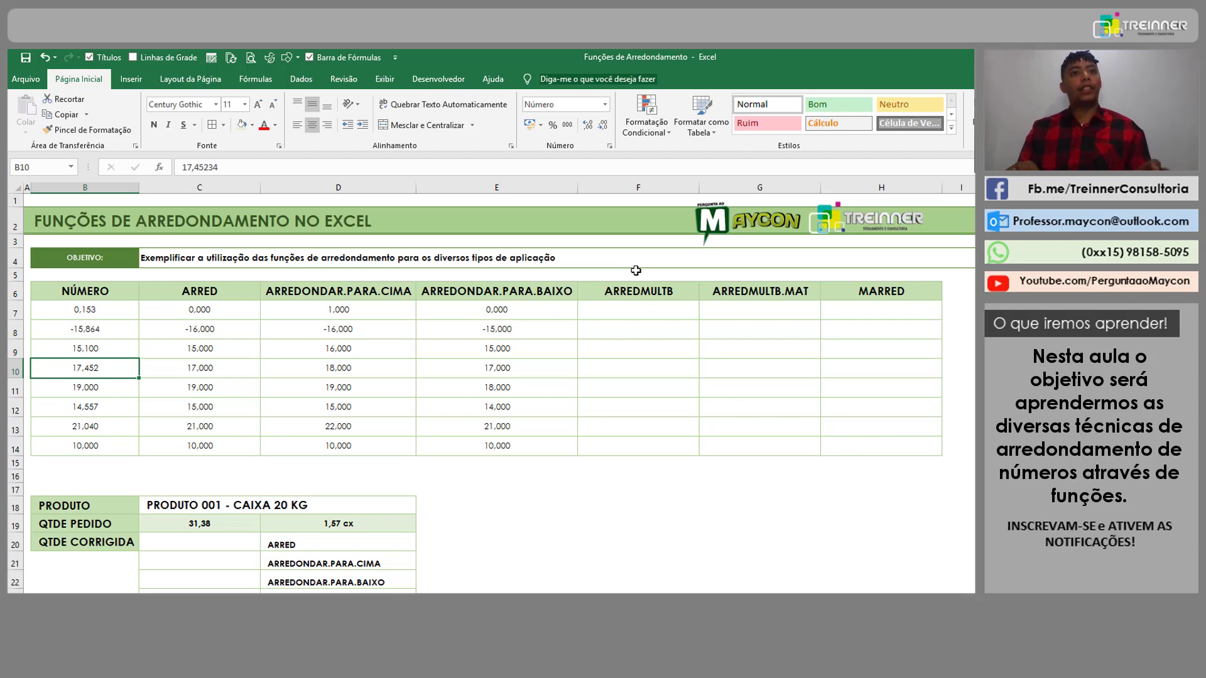
key(Right)
key(Right)
key(Right)
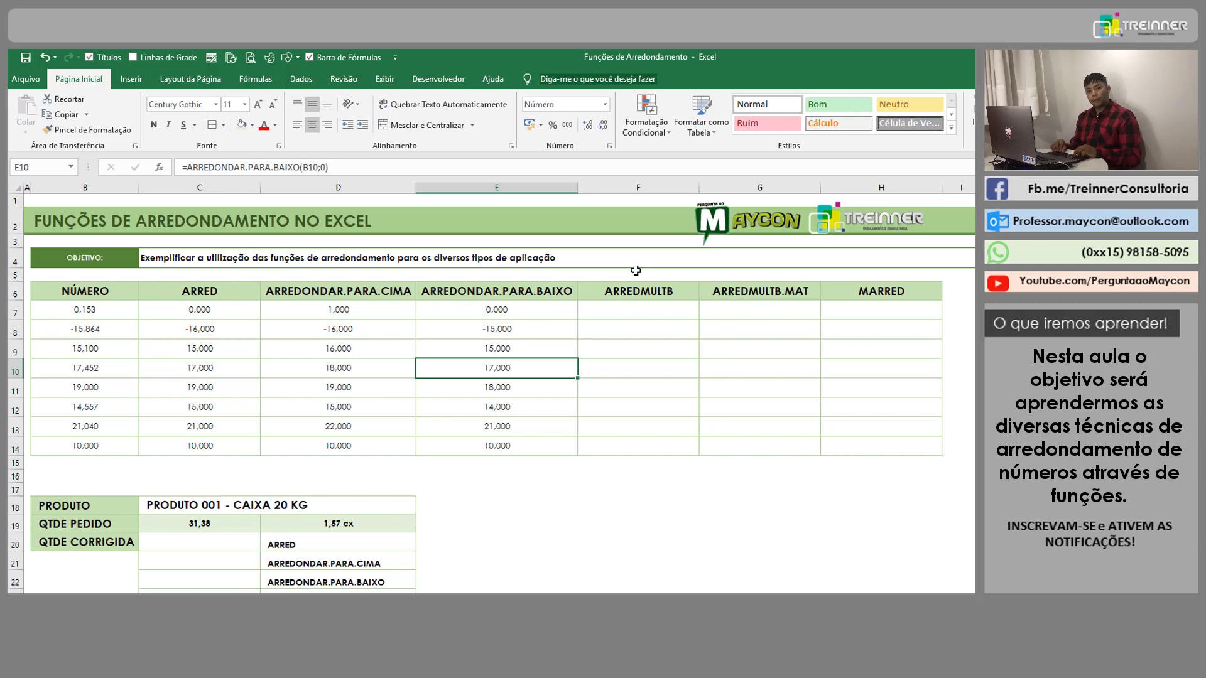
key(Left)
key(Left)
key(Right)
key(Right)
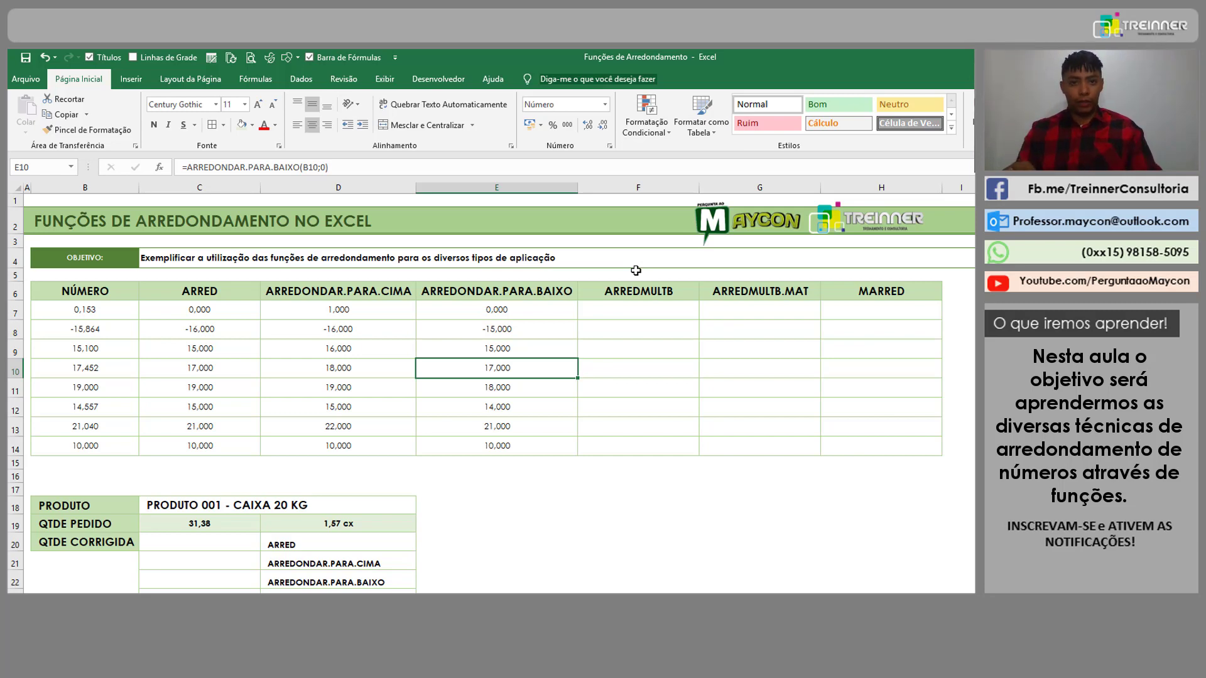
Step: Fill F7:F14 in the ARREDMULTB column with the formula =ARREDMULTB(B7;15), rounding down to multiples of 15
key(Right)
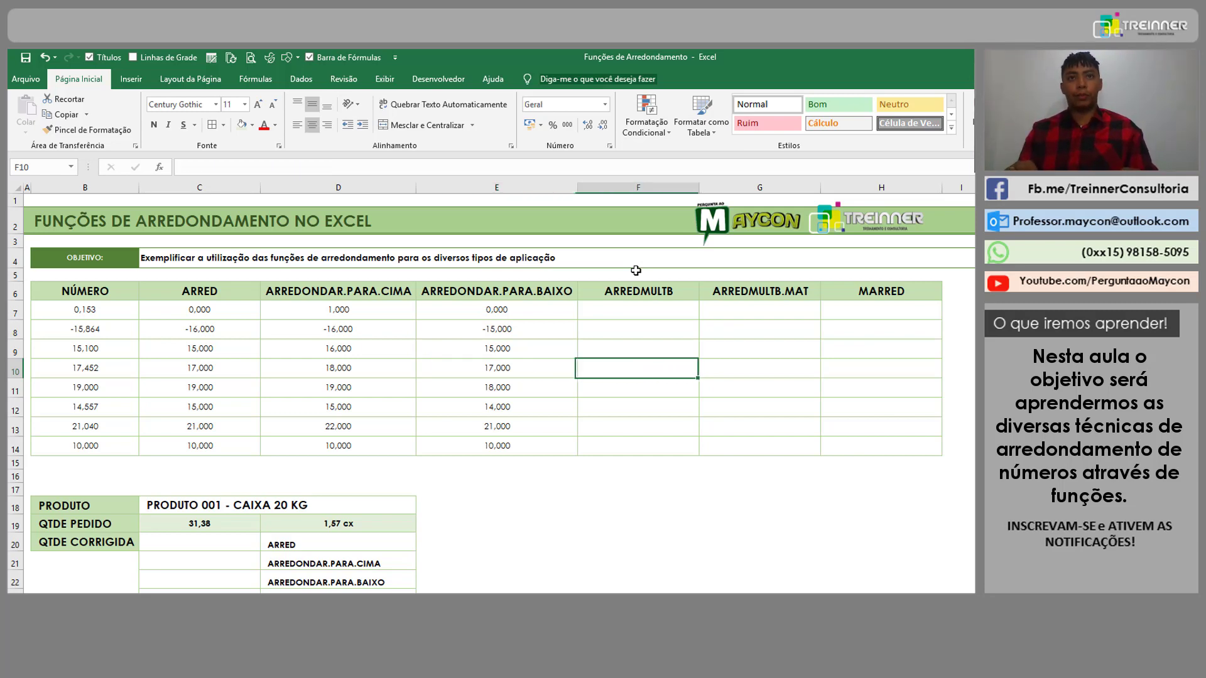
key(Up)
key(Up)
key(Up)
key(Up)
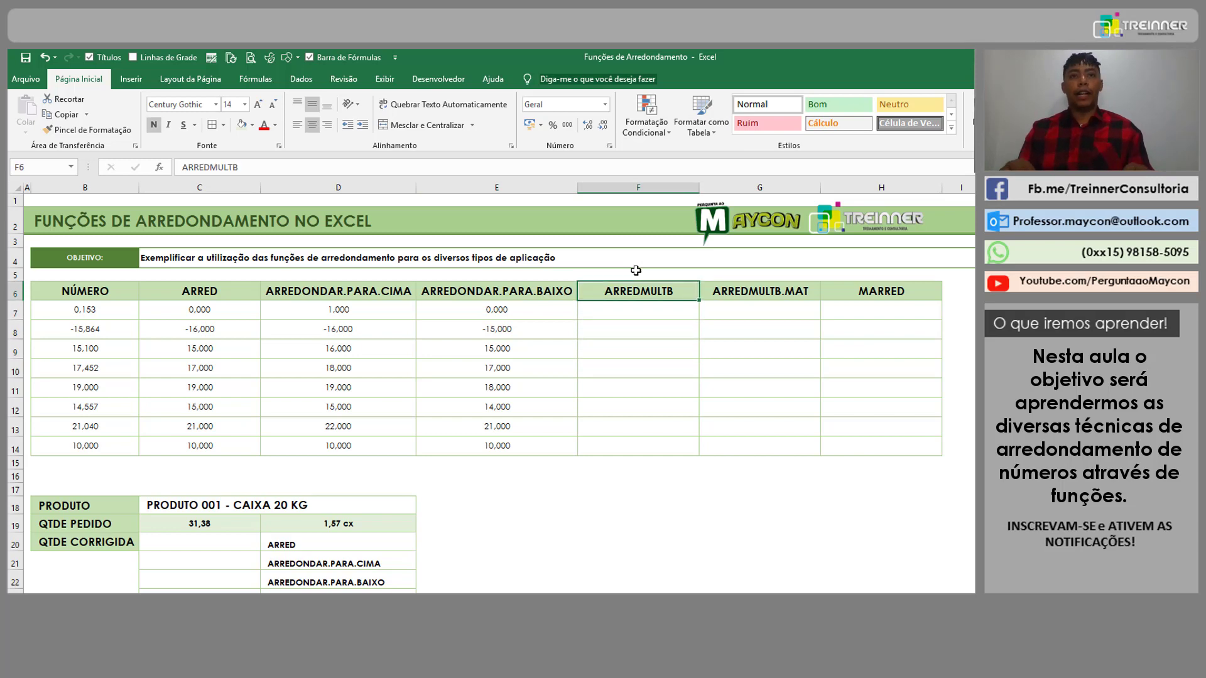
key(Down)
key(shift+Down)
key(shift+Down)
key(shift+Down)
key(shift+Down)
key(shift+Down)
key(shift+Down)
key(shift+Down)
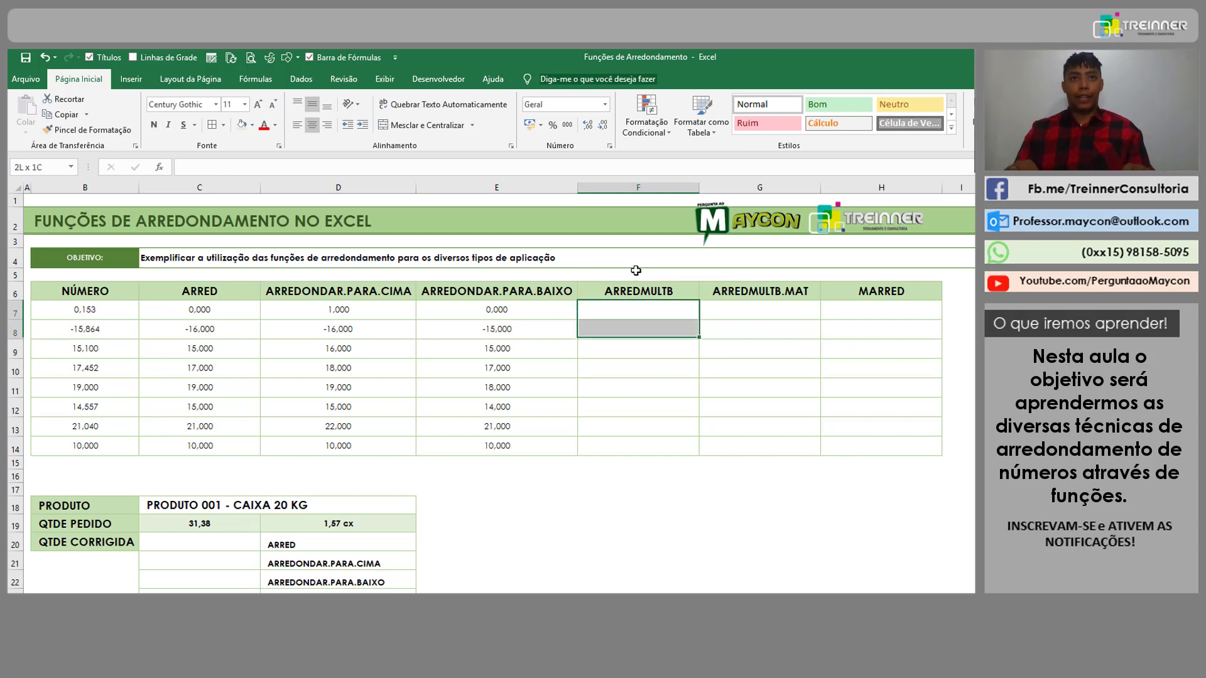
text(=arre)
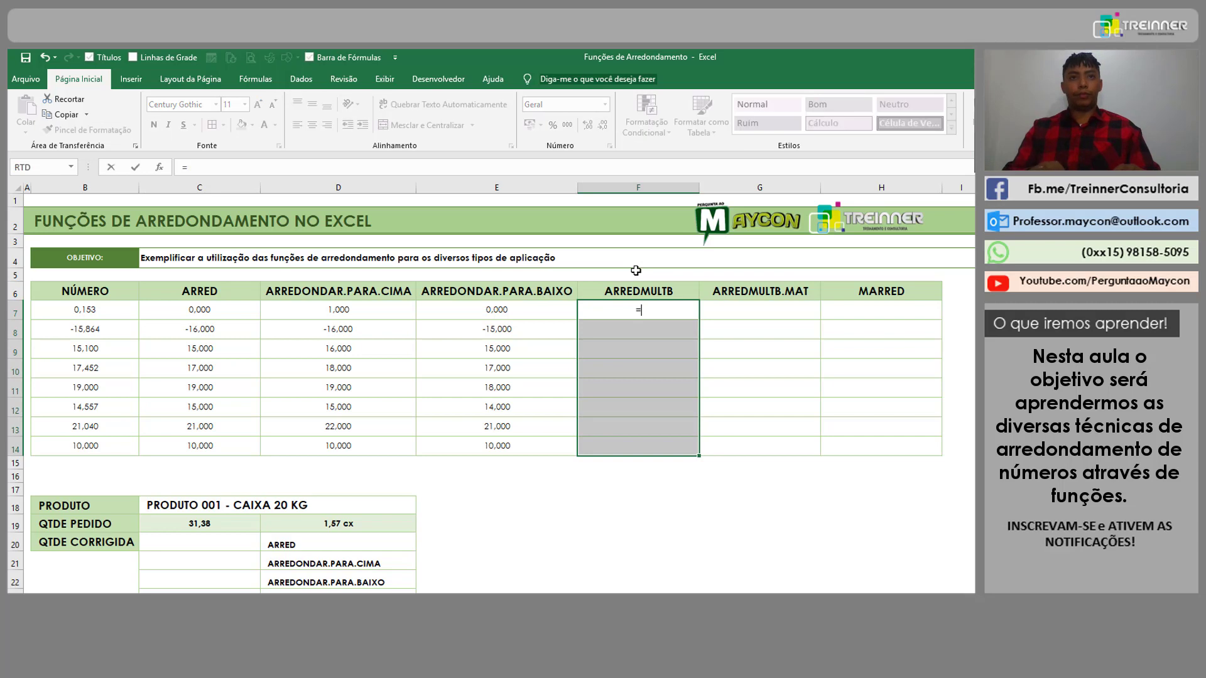
key(Down)
key(Down)
key(Down)
key(Down)
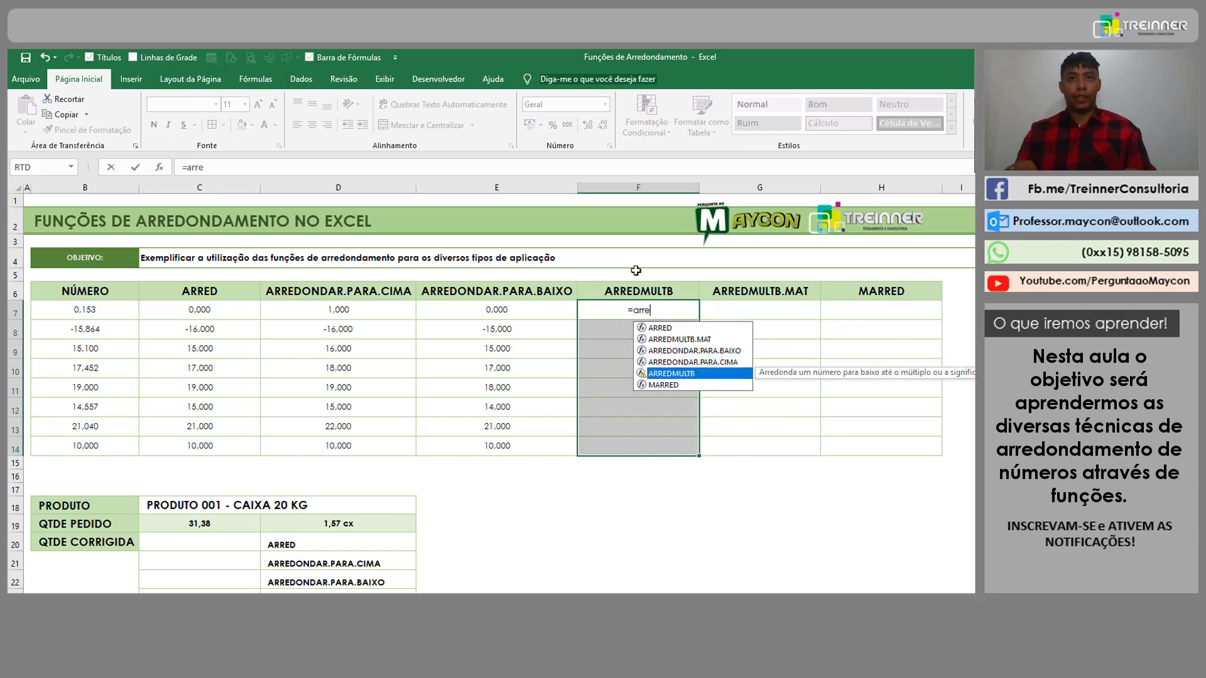
key(Up)
key(Up)
key(Up)
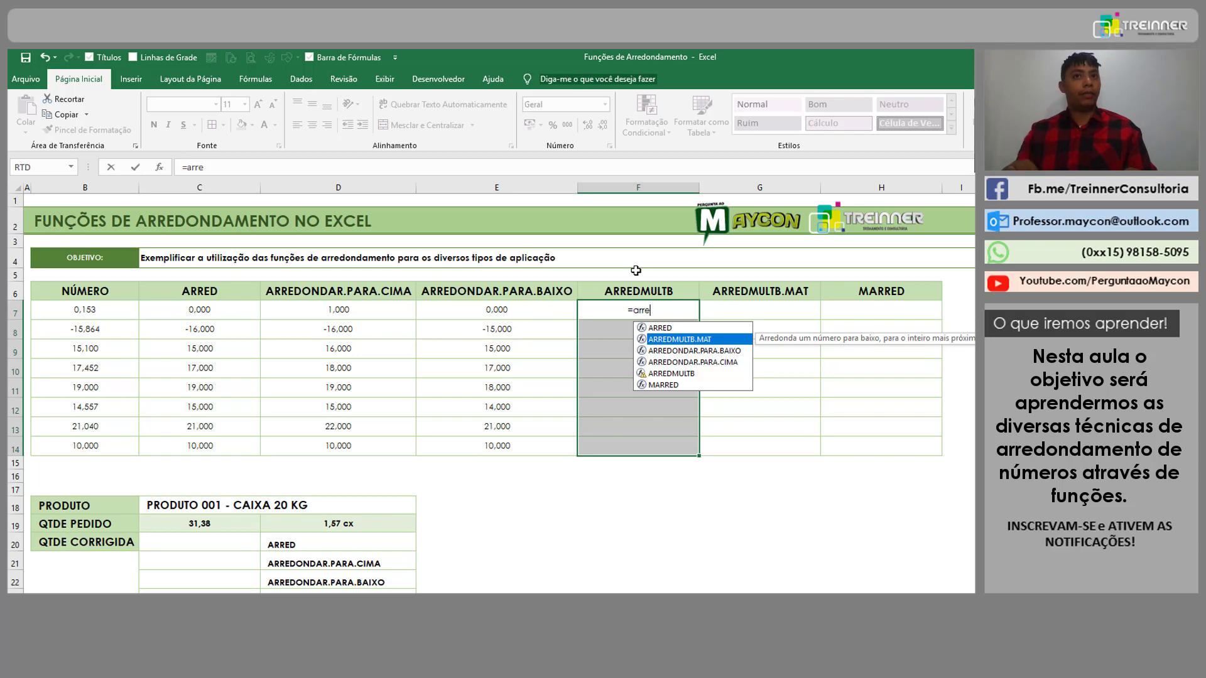
key(Down)
key(Down)
key(Down)
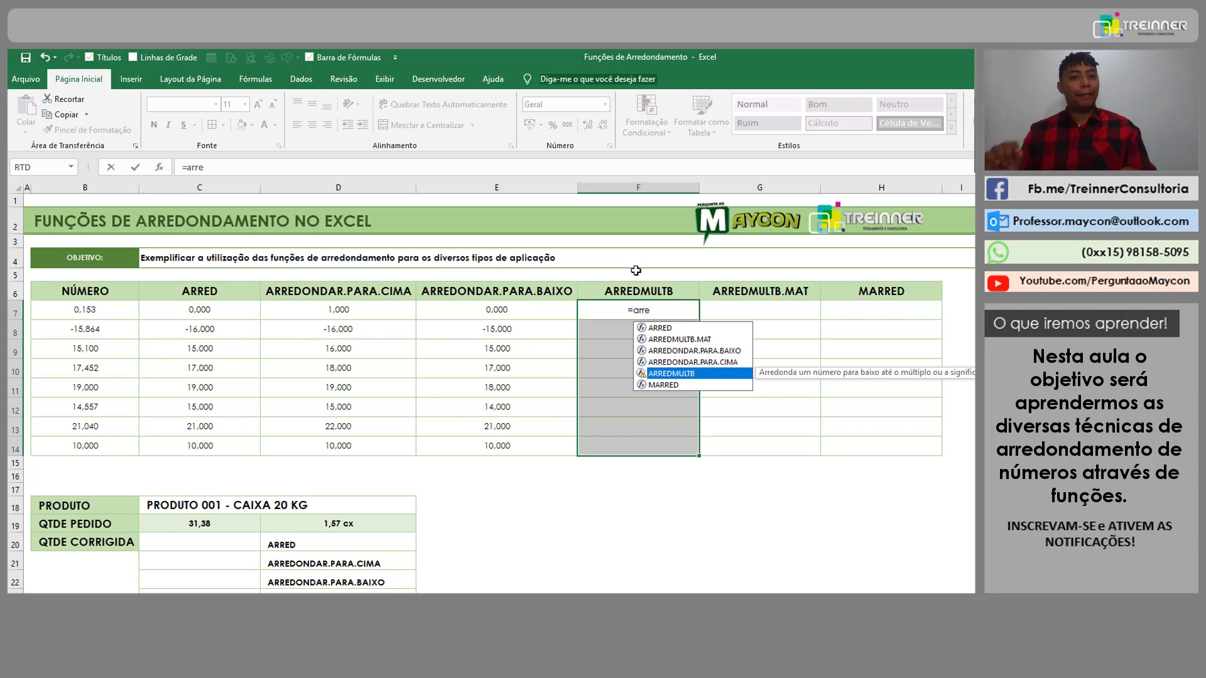
key(Tab)
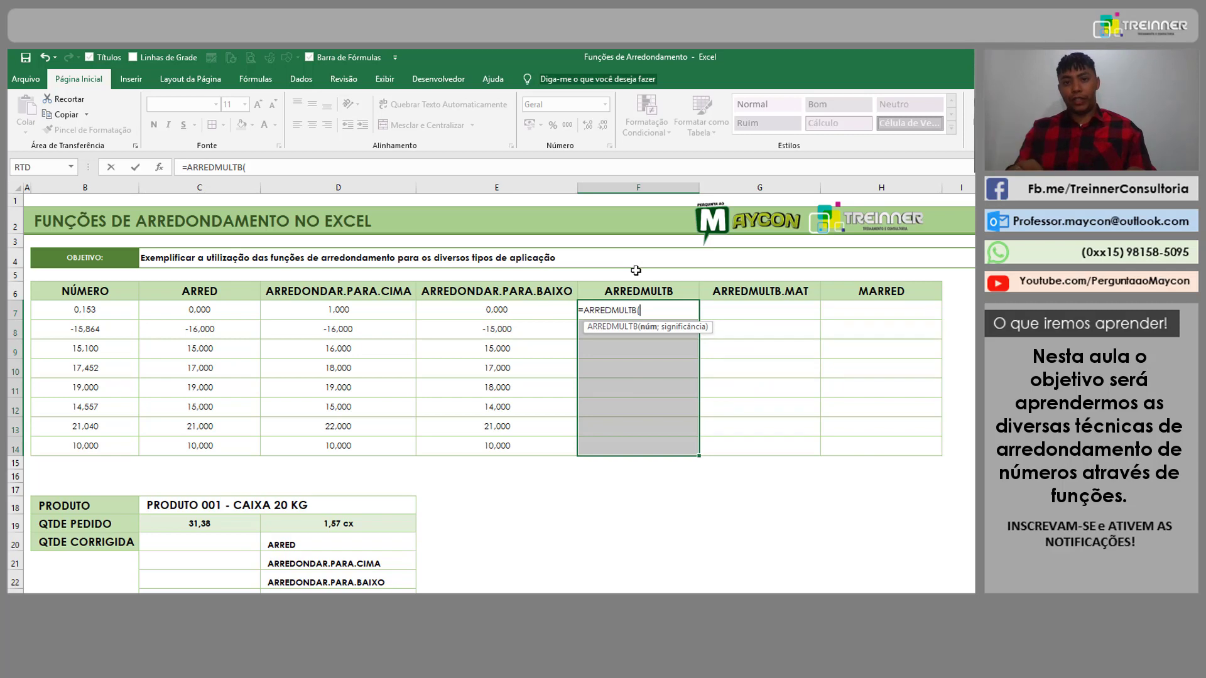
key(Left)
key(Left)
key(Left)
key(Left)
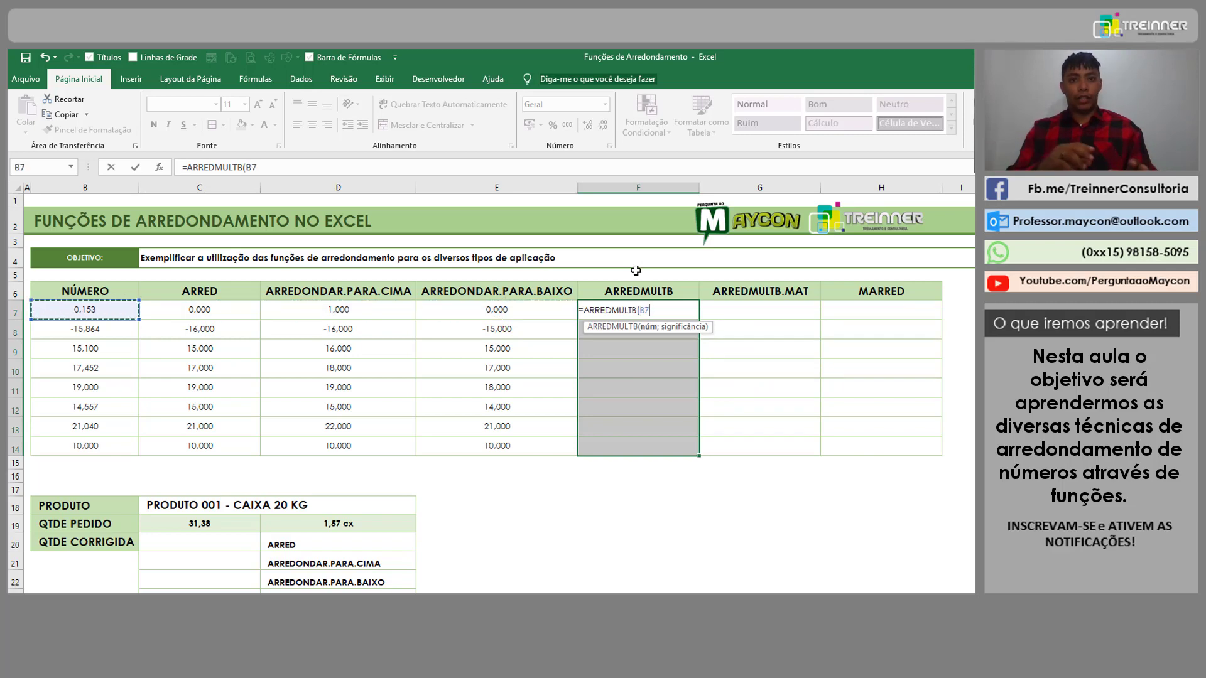
text(;15)
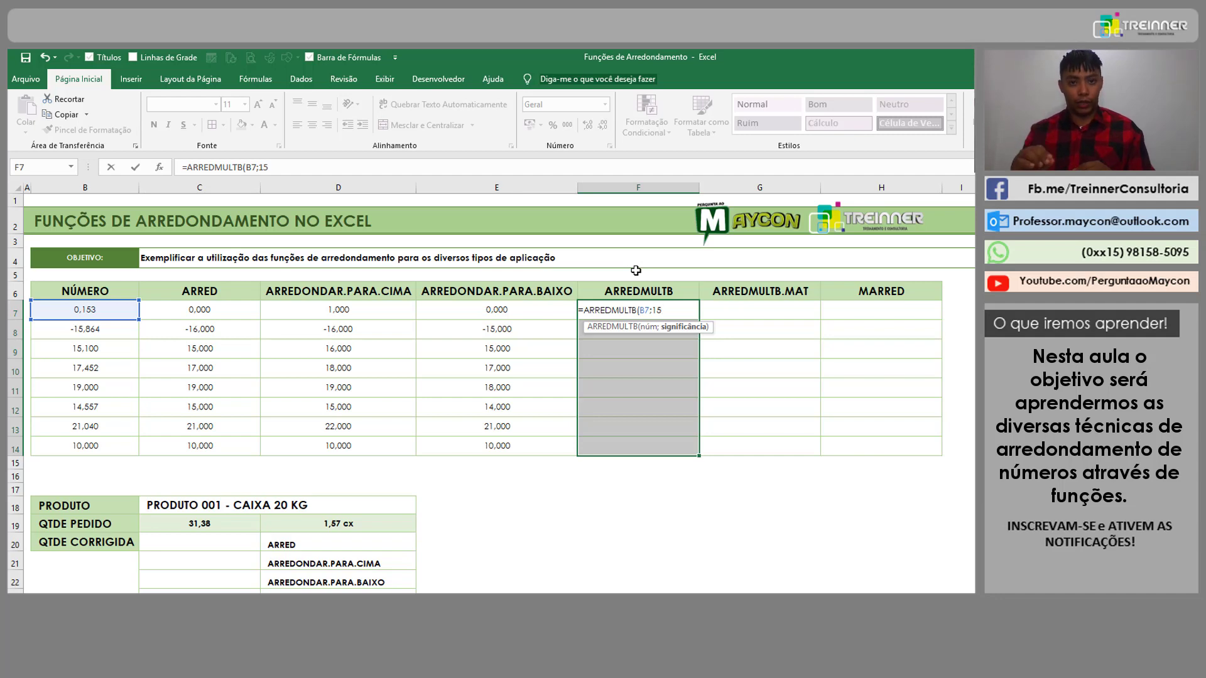
text())
key(Return)
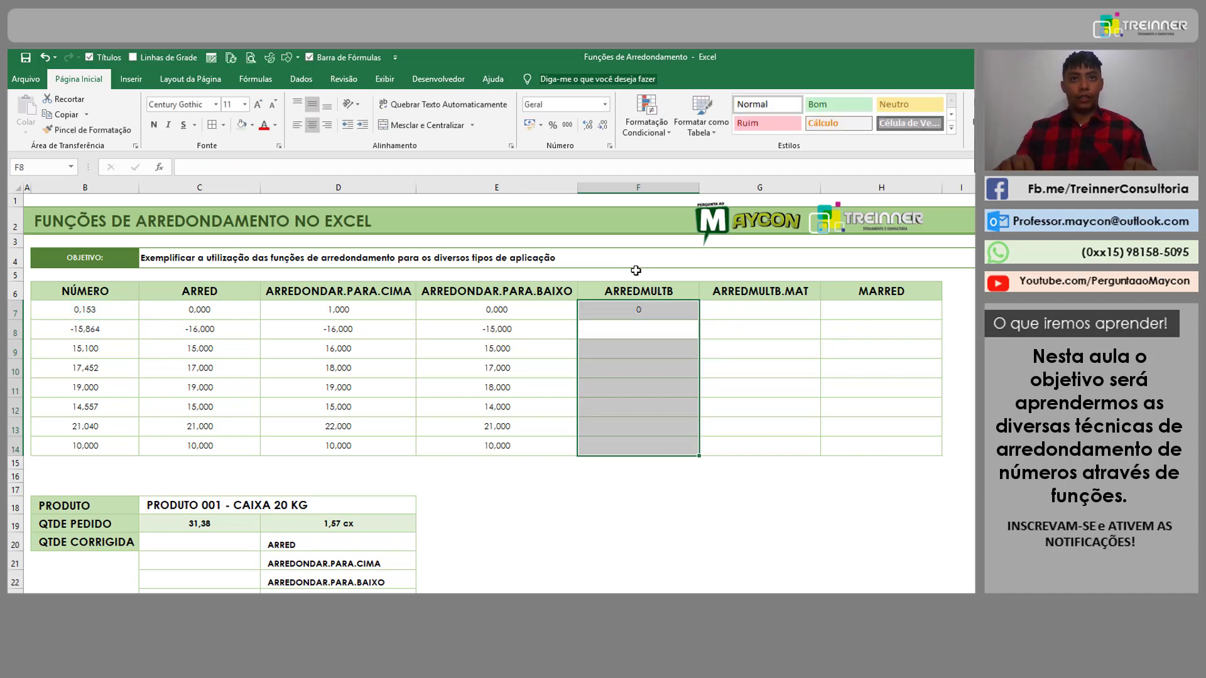
key(ctrl+d)
Step: Review the ARREDMULTB formula in F7 and the results in the rows just beneath it
key(Up)
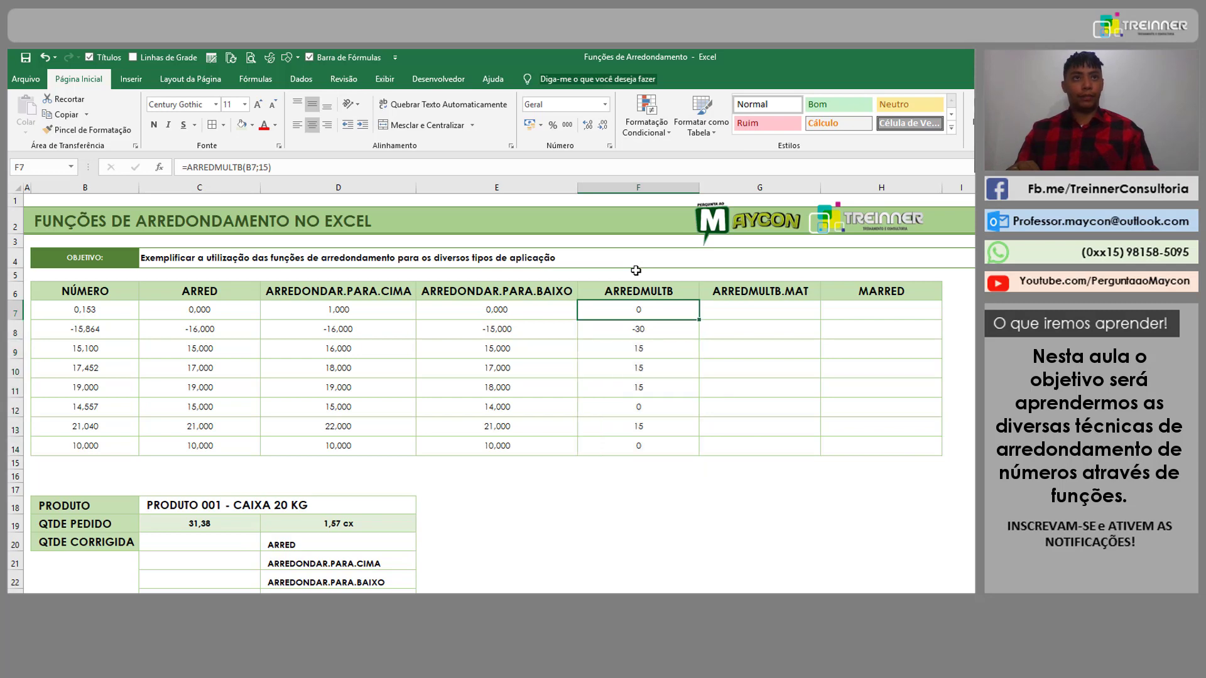
key(F2)
key(Escape)
key(Down)
key(Down)
key(Up)
key(Up)
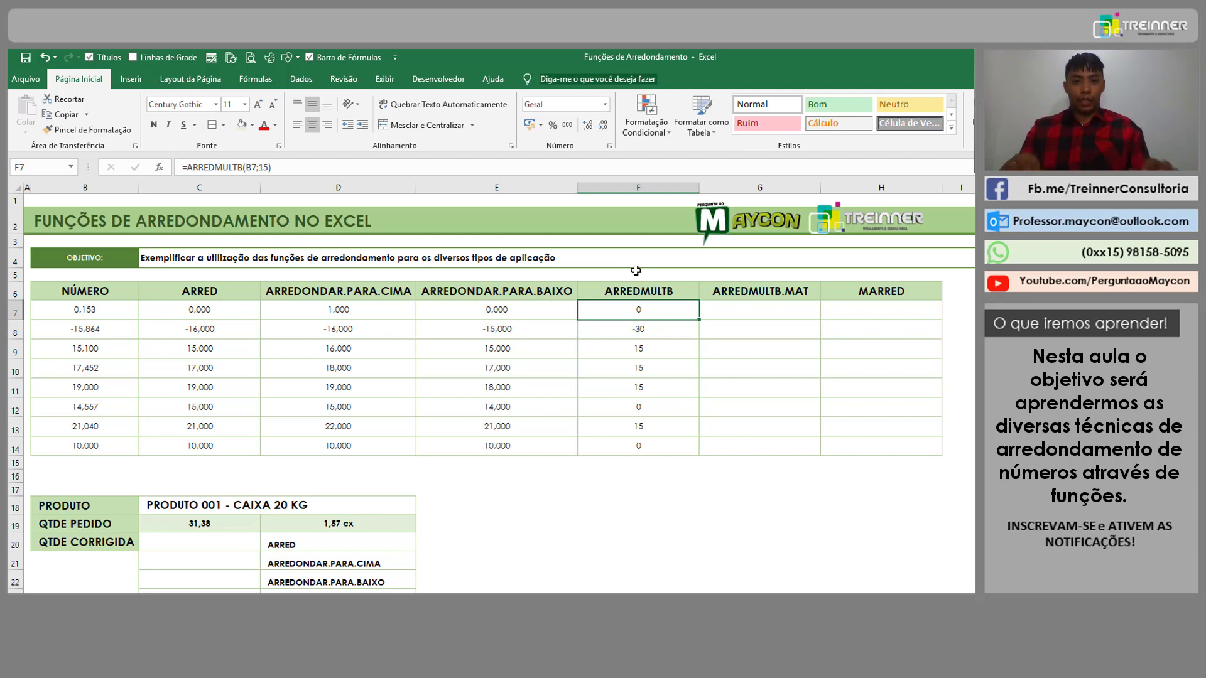
Step: Compare the ARREDMULTB result in row 8 with its negative source number and the other rounding results
key(Down)
key(Left)
key(Left)
key(Left)
key(Left)
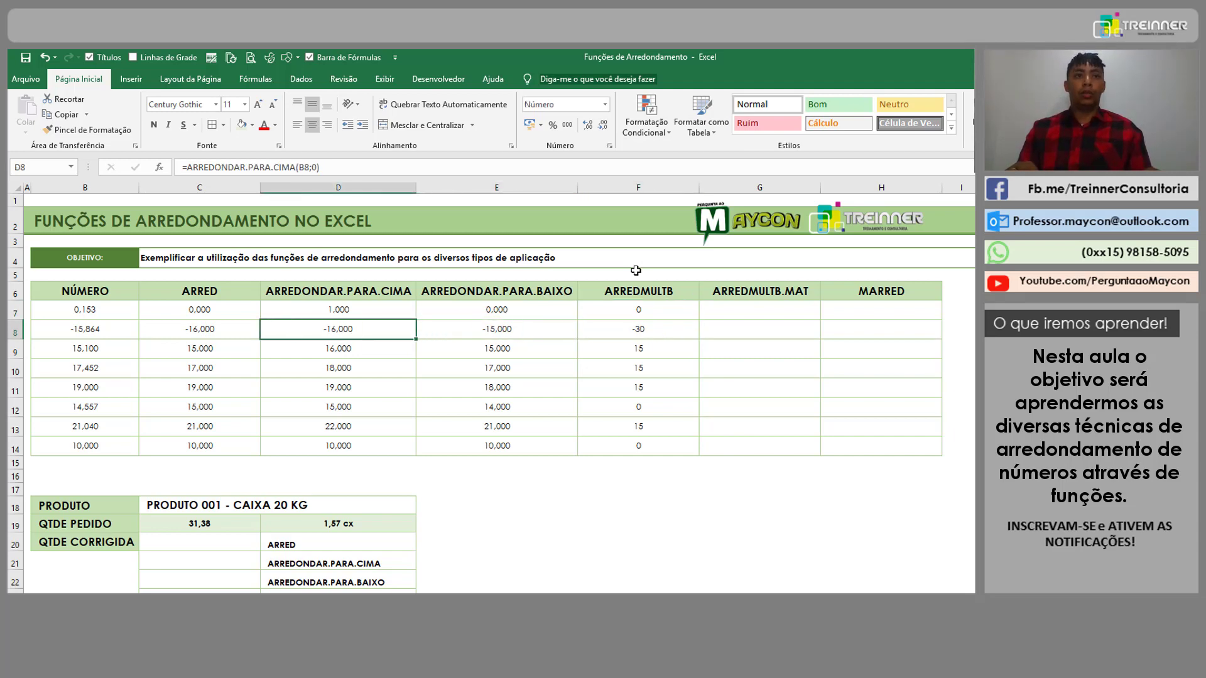
key(Right)
key(Right)
key(Right)
key(Right)
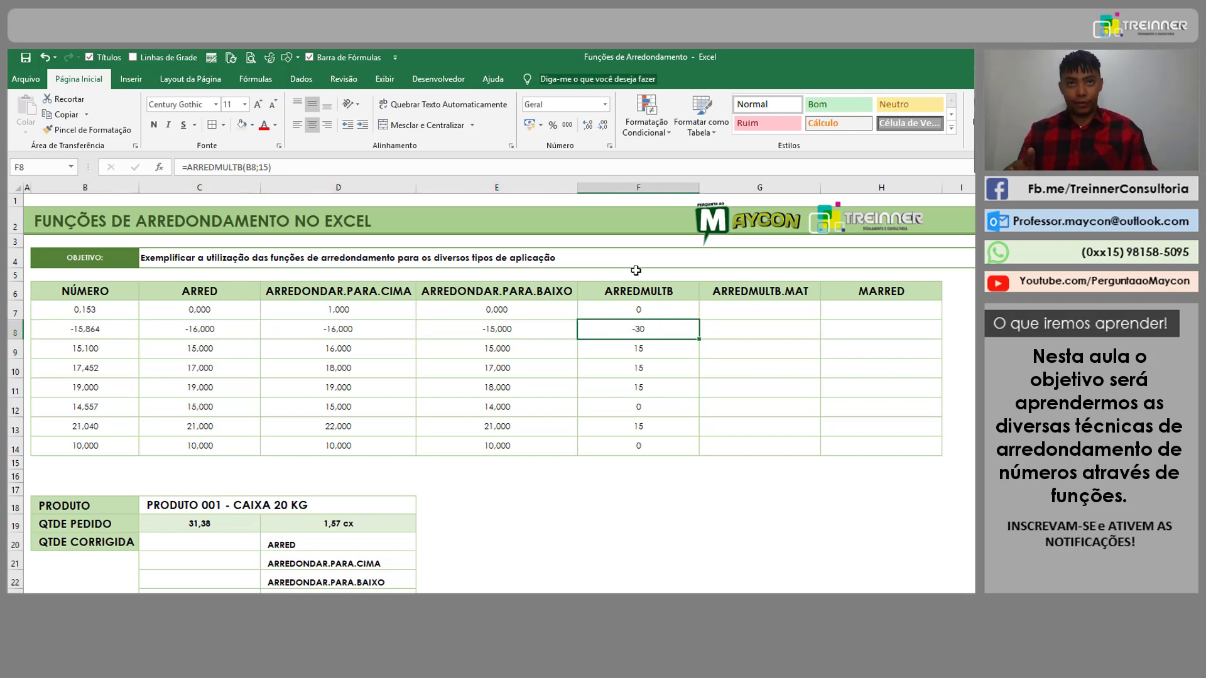
key(Left)
key(Left)
key(Right)
key(Right)
Step: Inspect the arguments of the ARREDMULTB formula in F7 and the exact source number in B7
key(Up)
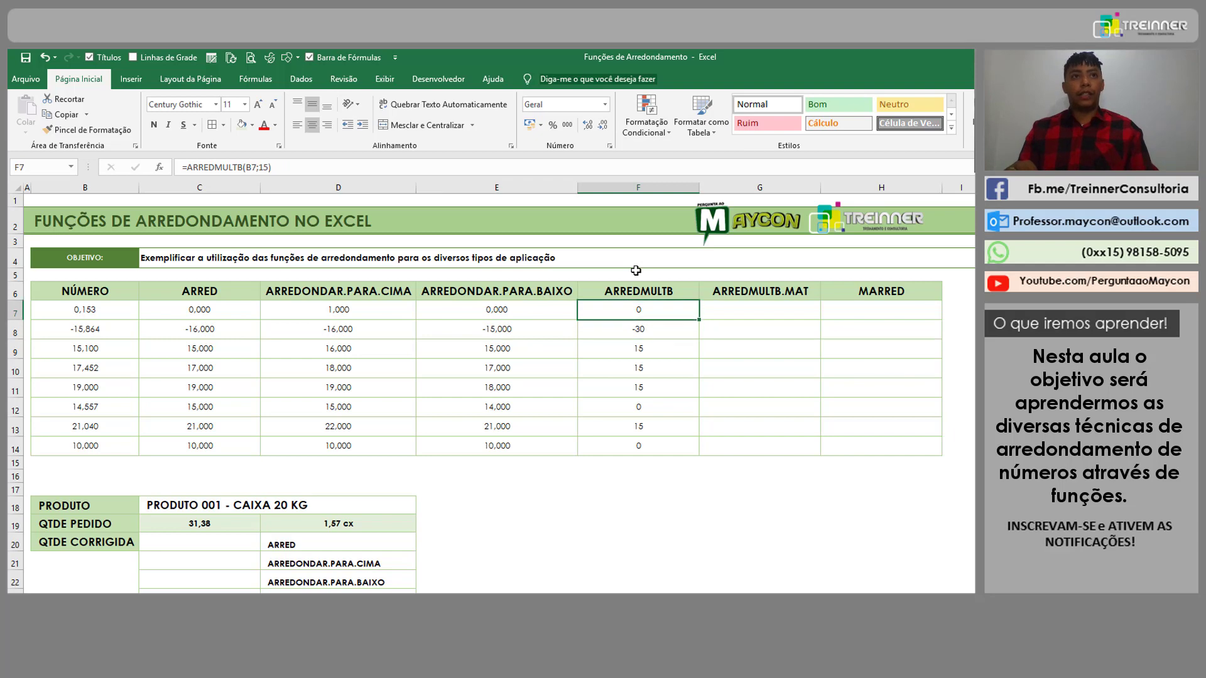
key(F2)
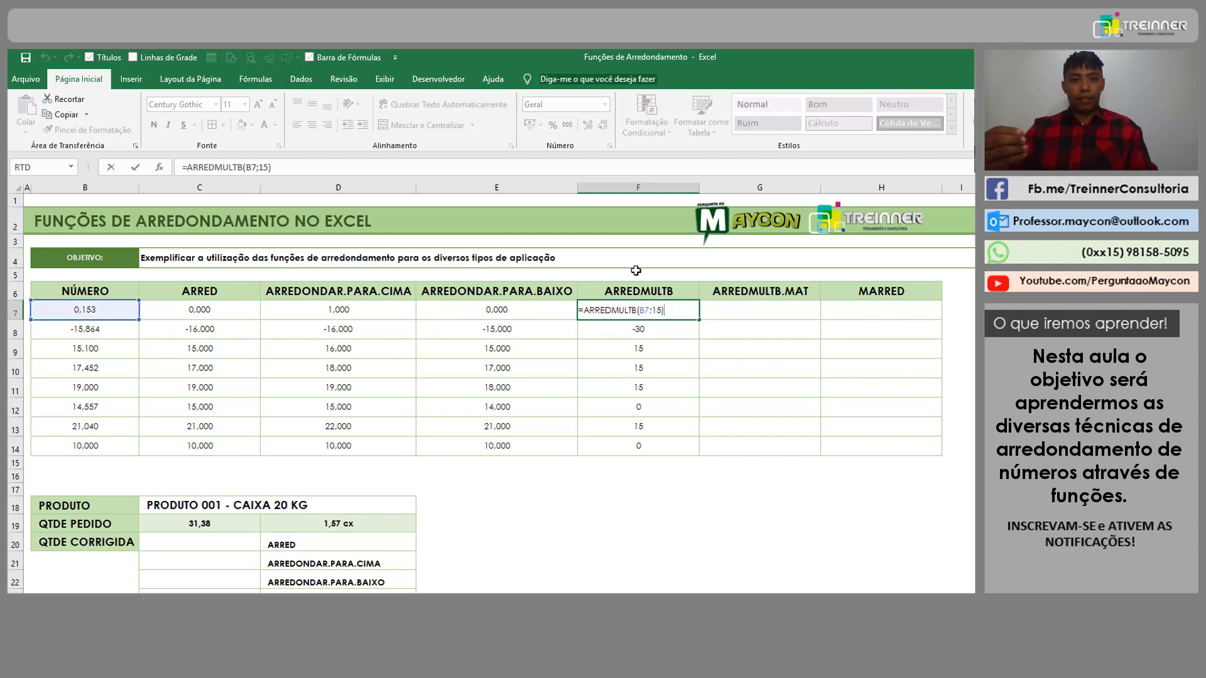
key(Escape)
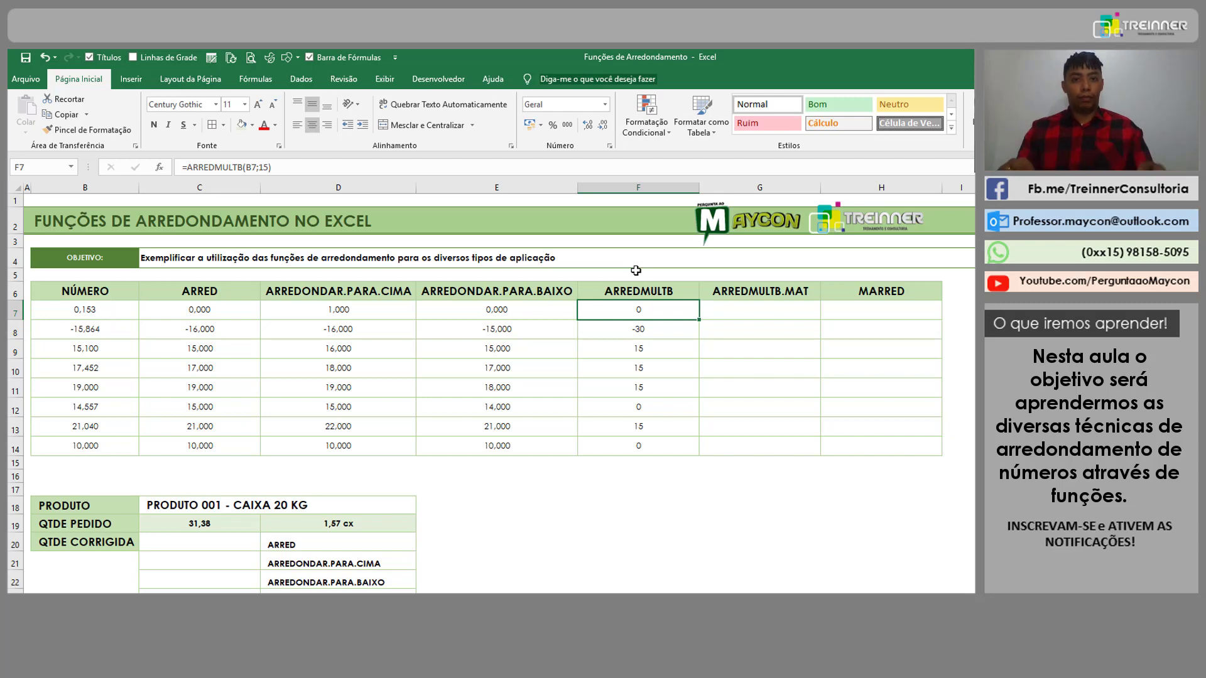
key(Left)
key(Left)
key(Left)
key(Left)
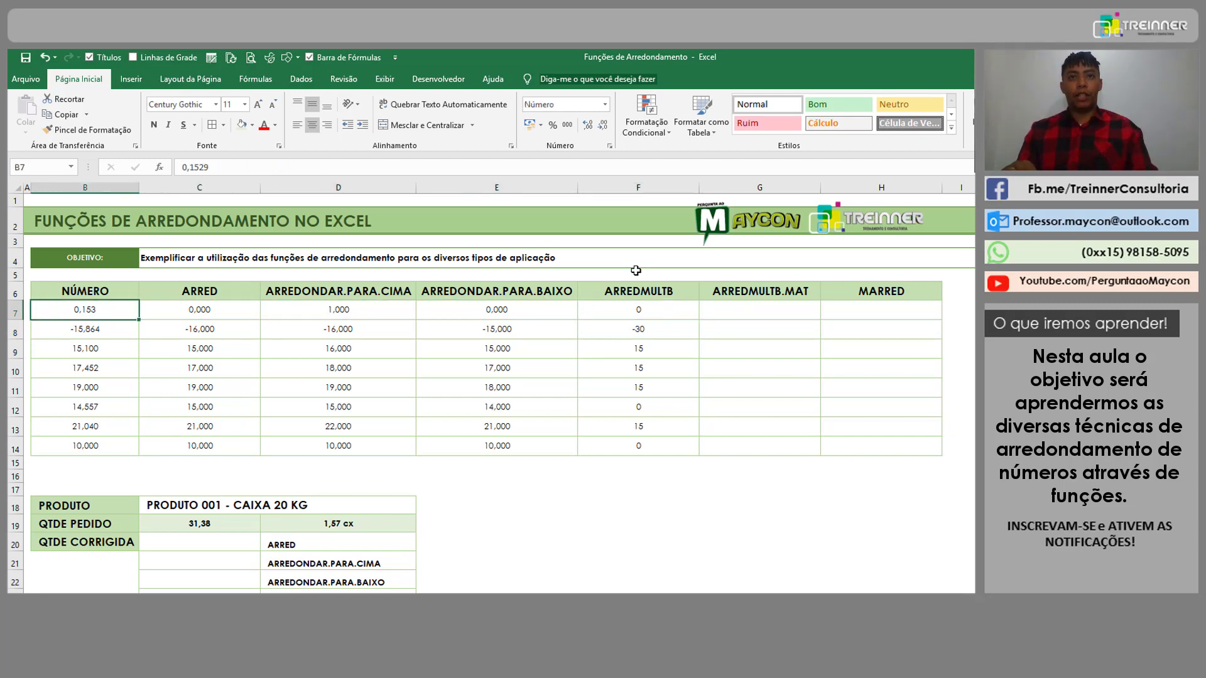
Step: Compare the ARREDMULTB result in F14 with its source number in B14
key(Right)
key(Right)
key(Right)
key(Right)
key(Right)
key(Left)
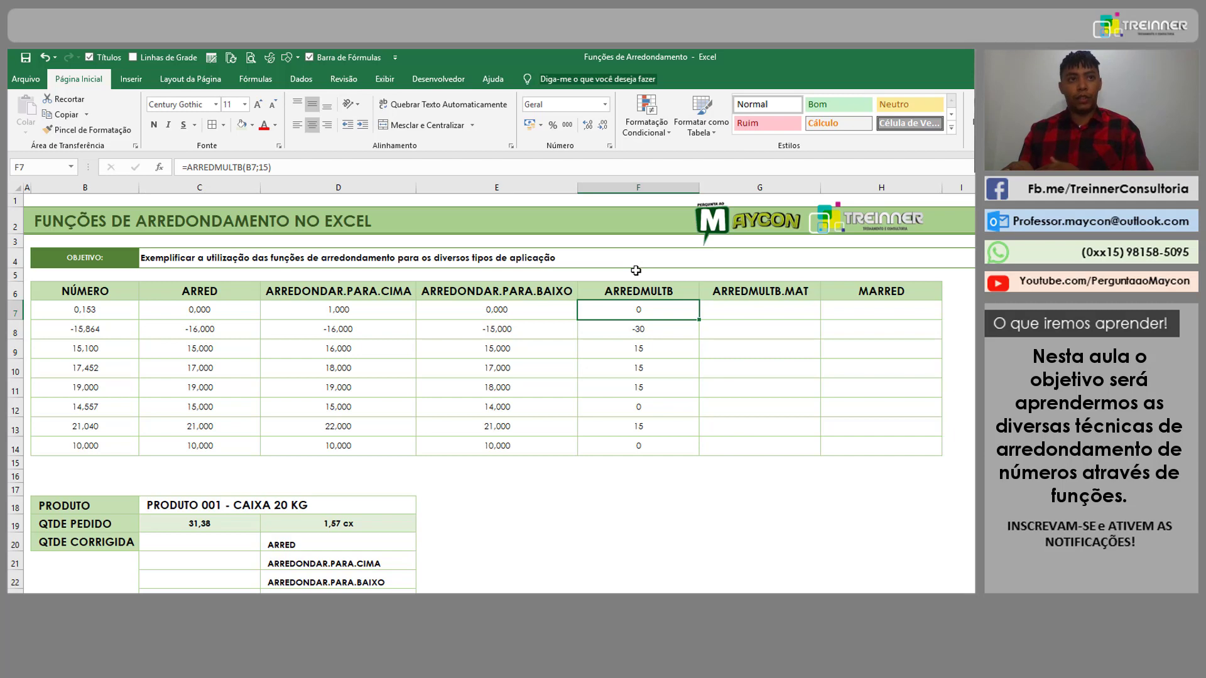
key(Down)
key(Down)
key(Down)
key(Down)
key(Down)
key(Down)
key(Down)
key(Left)
key(Left)
key(Left)
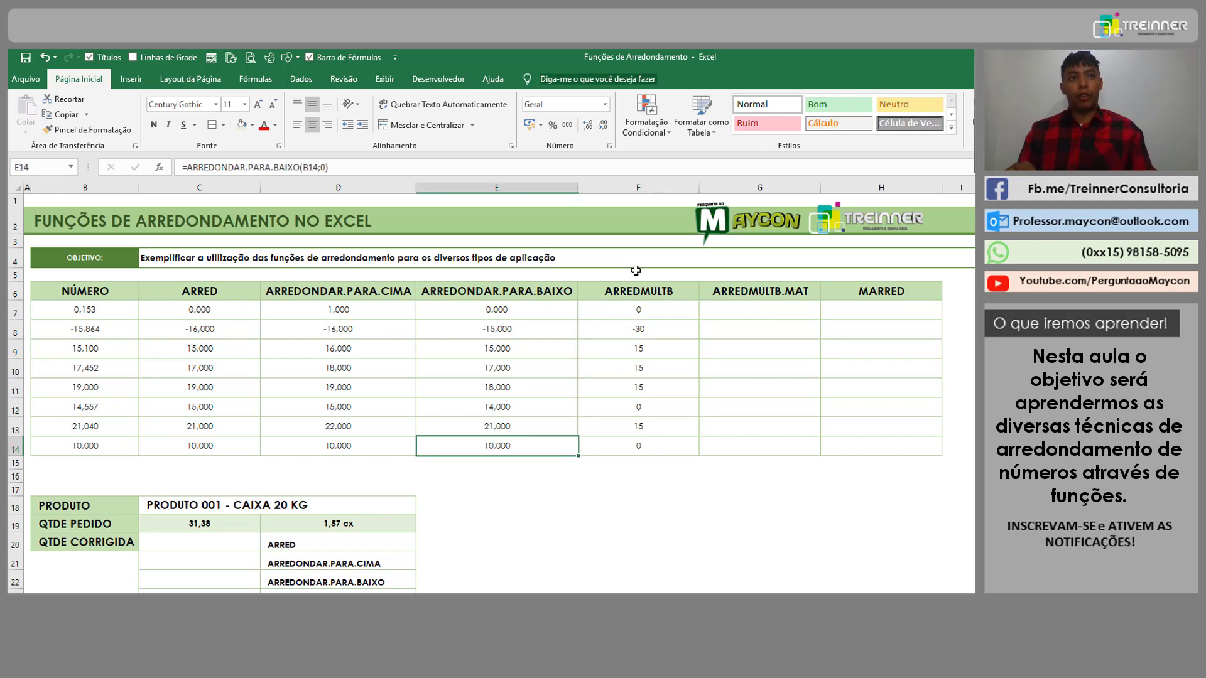
key(Left)
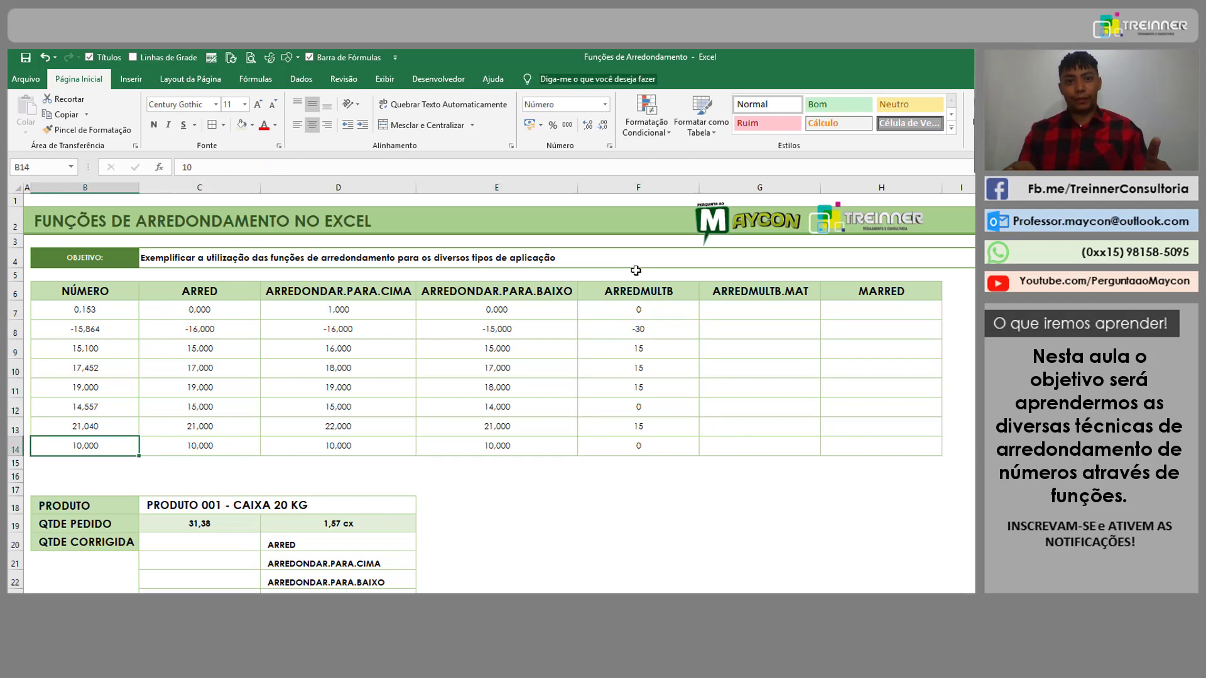
key(Right)
key(Right)
key(Right)
key(Right)
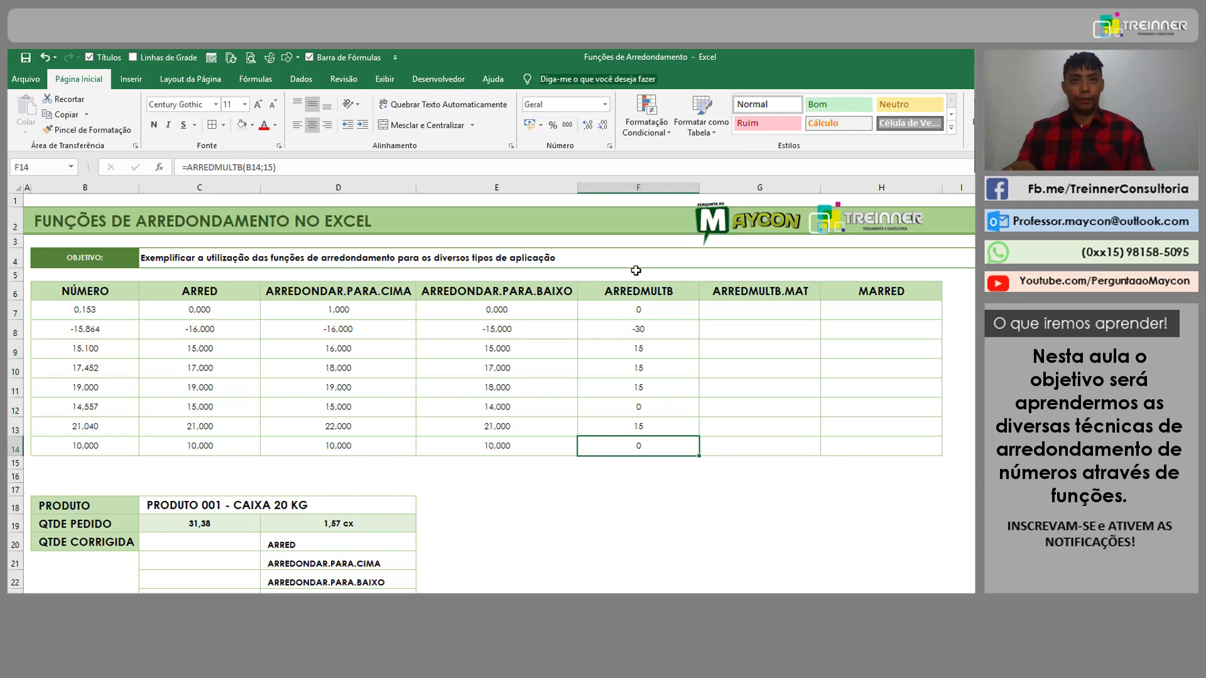
Step: Check the source numbers in B10 through B13 and compare B13 with the ARREDMULTB result in F13
key(Up)
key(Up)
key(Up)
key(Up)
key(Left)
key(Left)
key(Left)
key(Left)
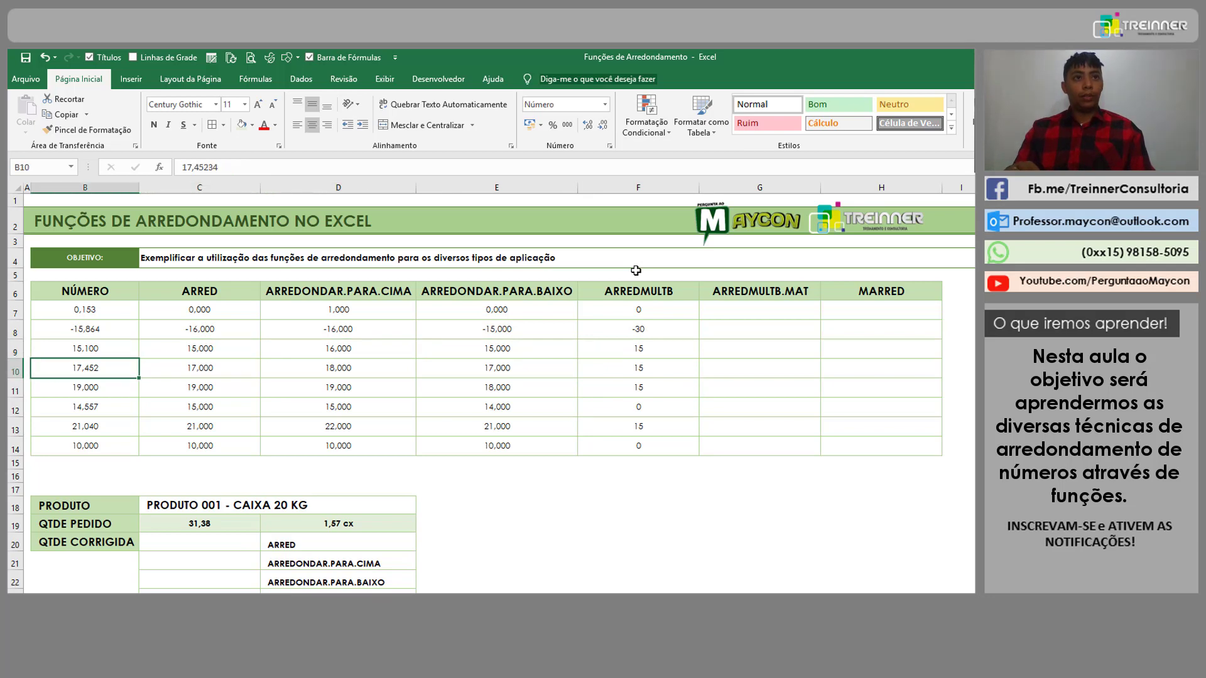
key(Down)
key(Down)
key(Down)
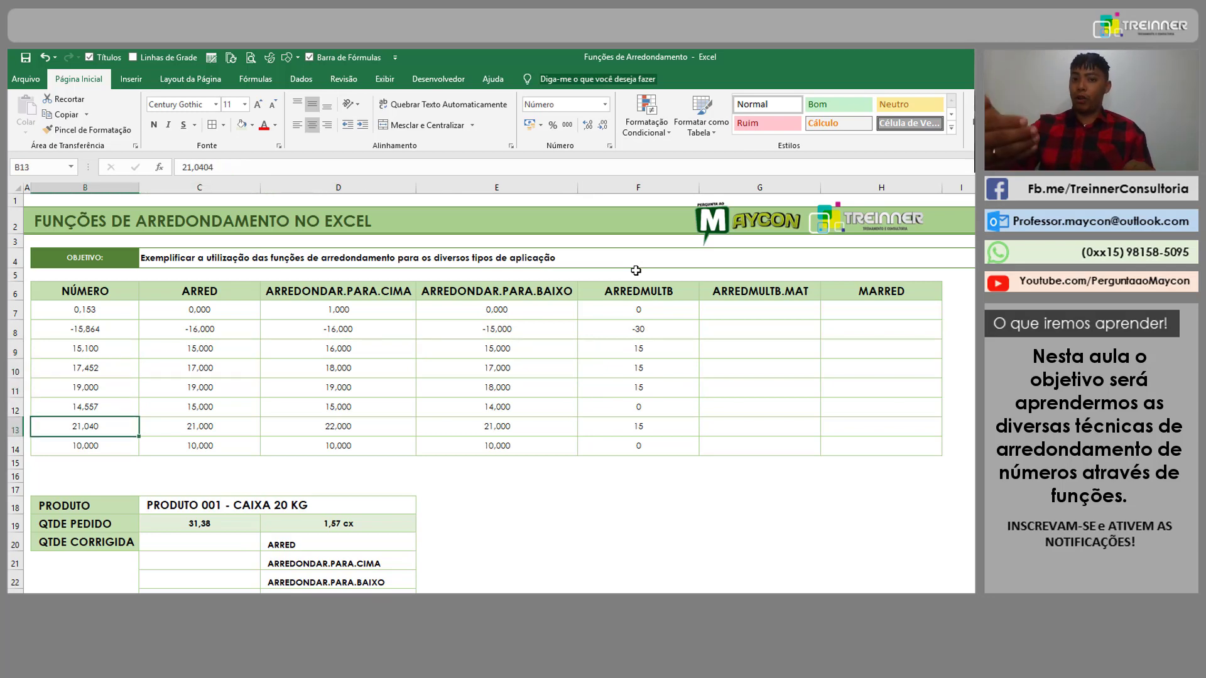
key(Right)
key(Right)
key(Right)
key(Right)
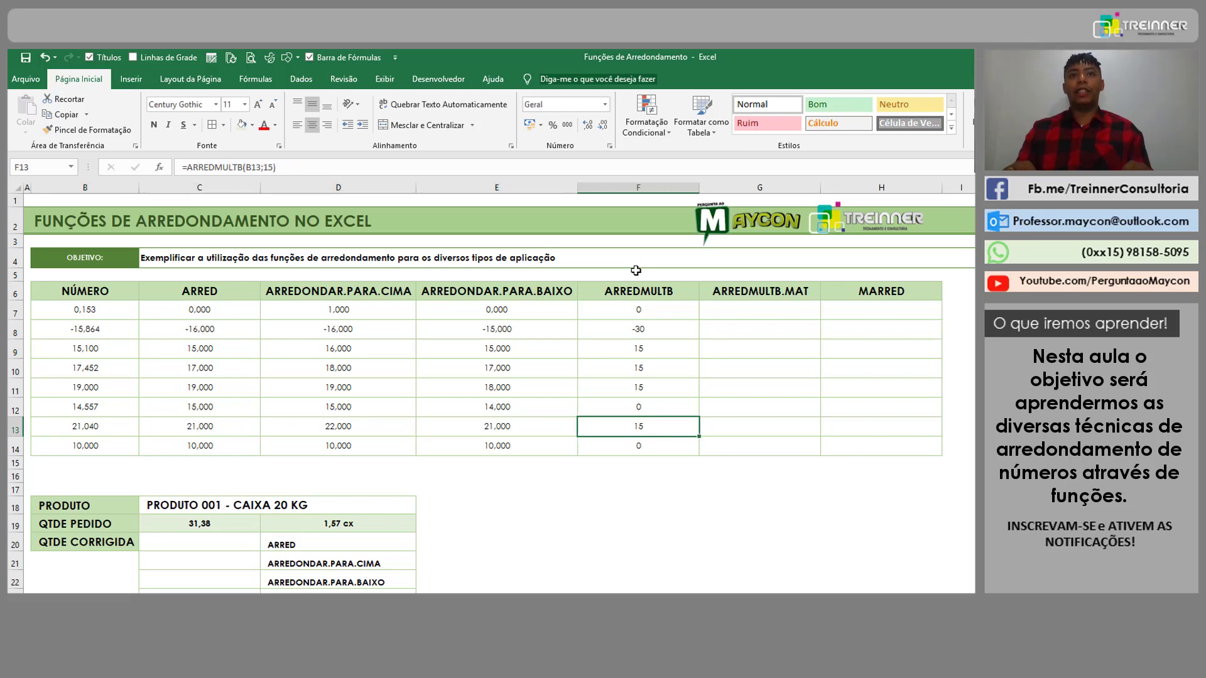
Step: Format the ARREDMULTB results in F7:F14 with two decimal places
key(Up)
key(Up)
key(Up)
key(Up)
key(Up)
key(Up)
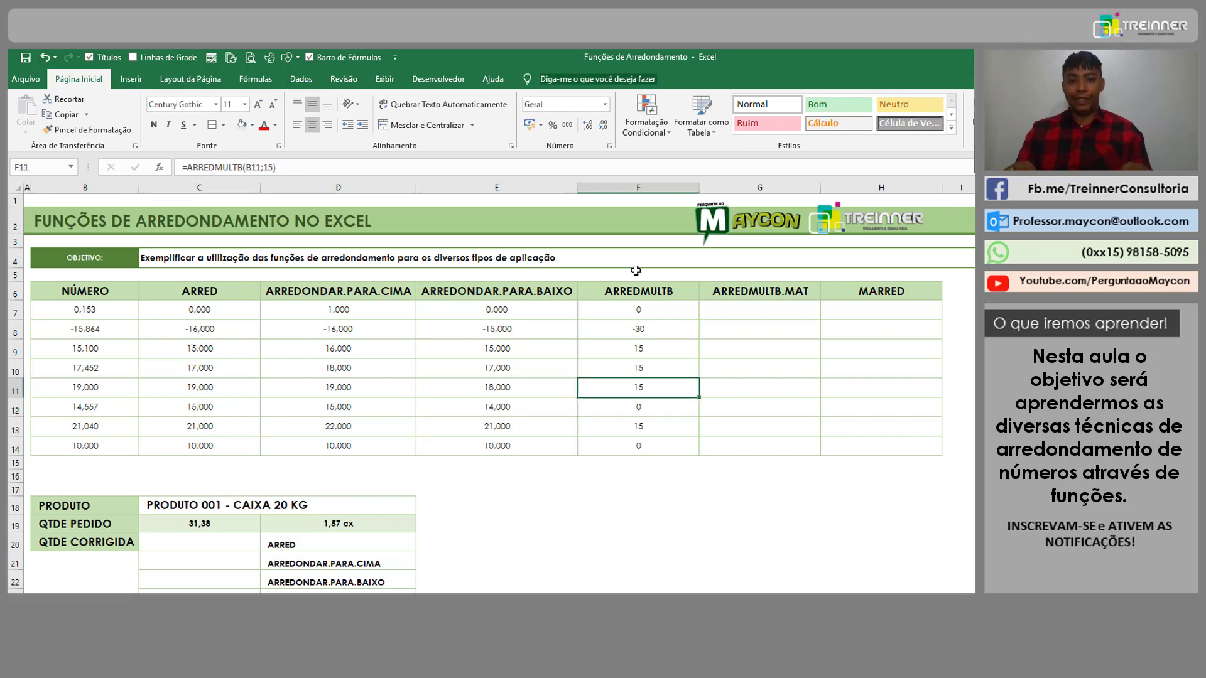
key(shift+Down)
key(shift+Down)
key(shift+Down)
key(shift+Down)
key(shift+Down)
key(shift+Down)
key(shift+Down)
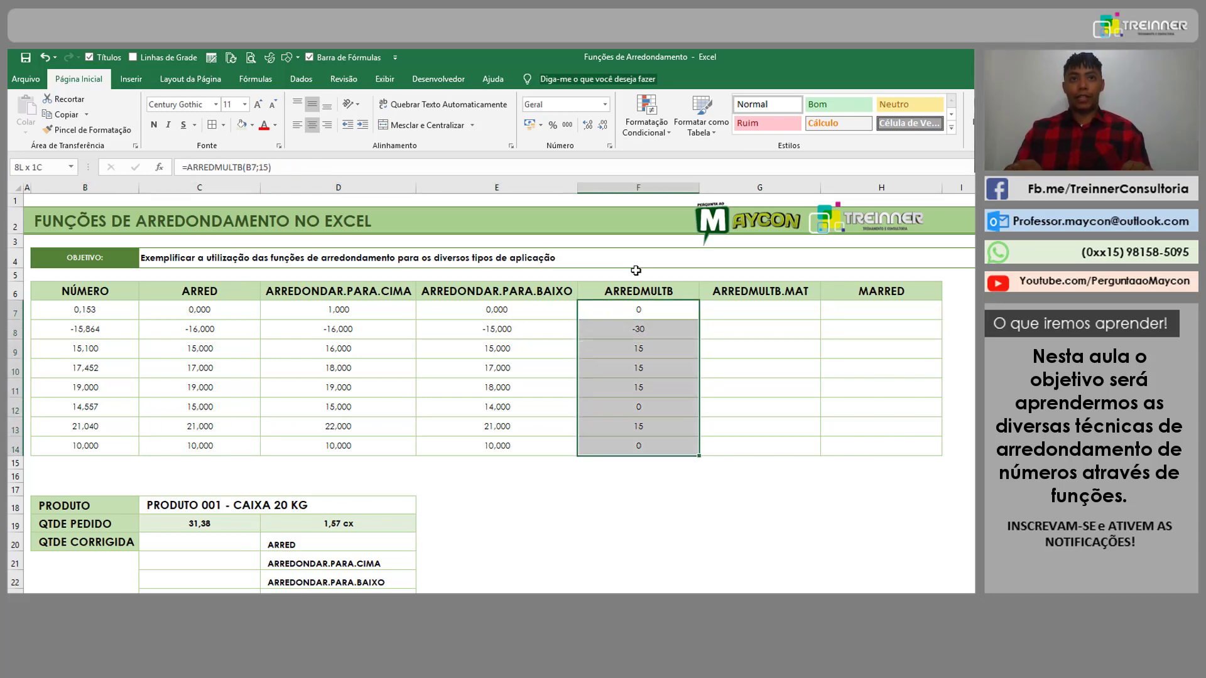
click(584, 120)
click(584, 120)
click(584, 120)
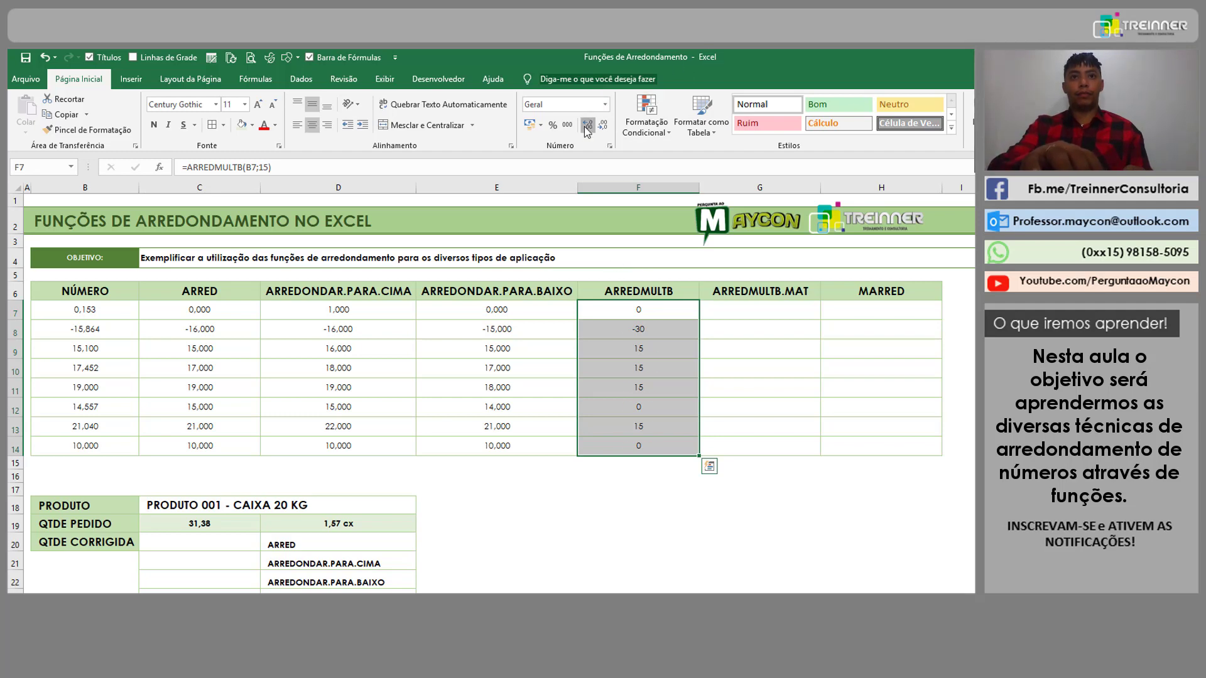
click(584, 120)
click(585, 120)
click(585, 120)
click(603, 126)
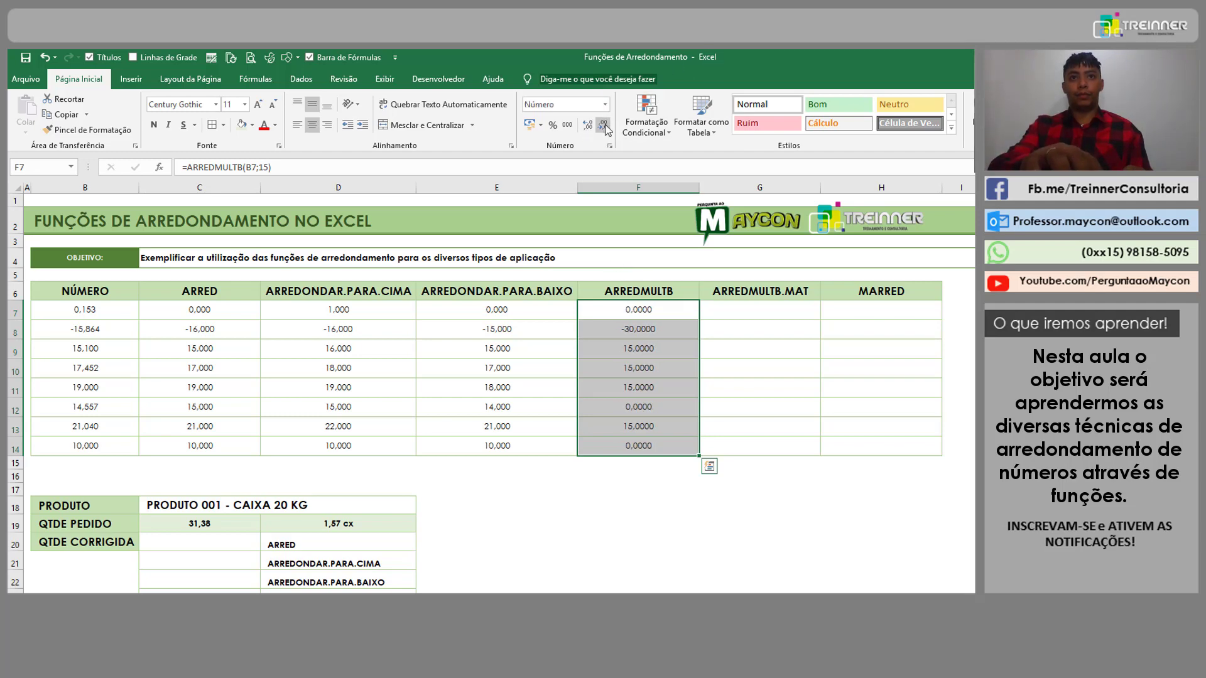
click(604, 126)
click(603, 126)
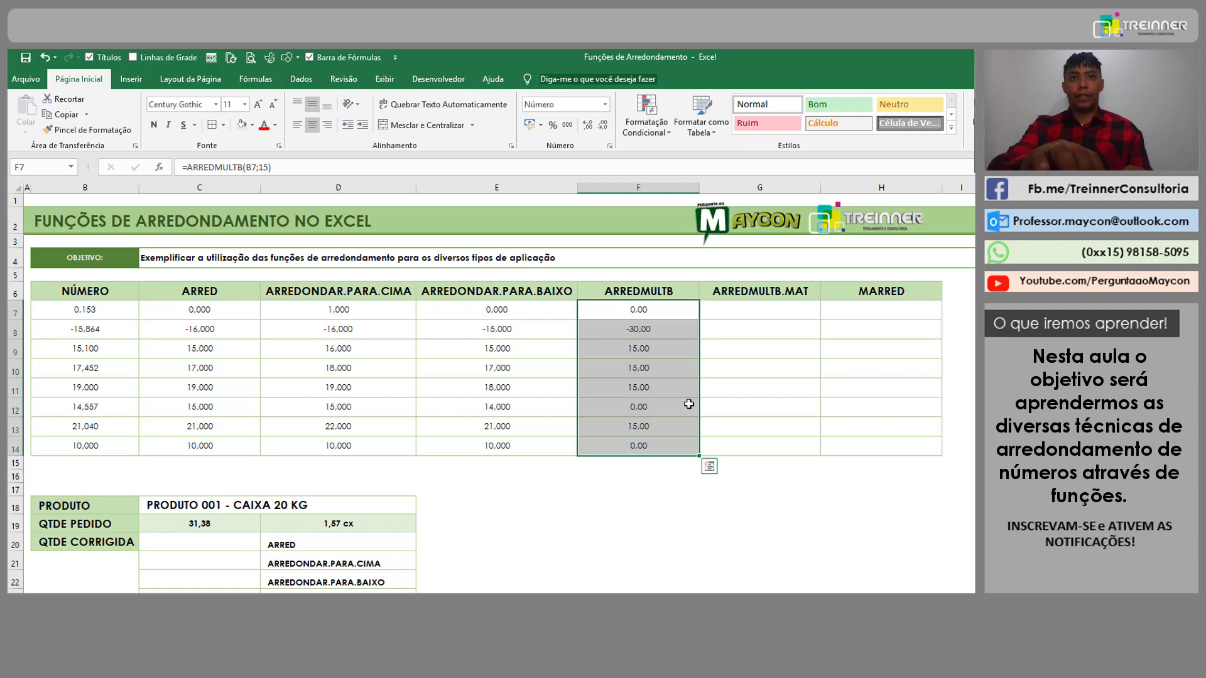
click(691, 405)
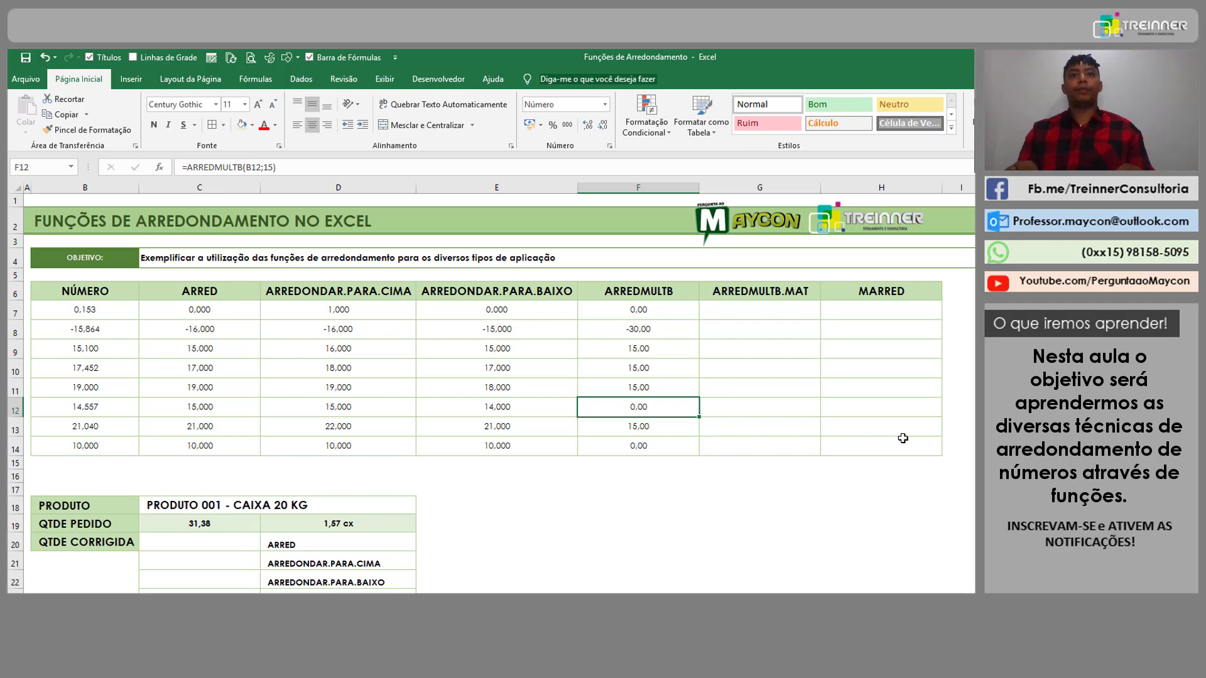
Step: Fill G7:G14 in the ARREDMULTB.MAT column with the formula =ARREDMULTB.MAT(B7;15;1), using significance 15 and mode 1
key(Right)
key(Up)
key(Up)
key(Up)
key(Up)
key(Up)
key(shift+Down)
key(shift+Down)
key(shift+Down)
key(shift+Down)
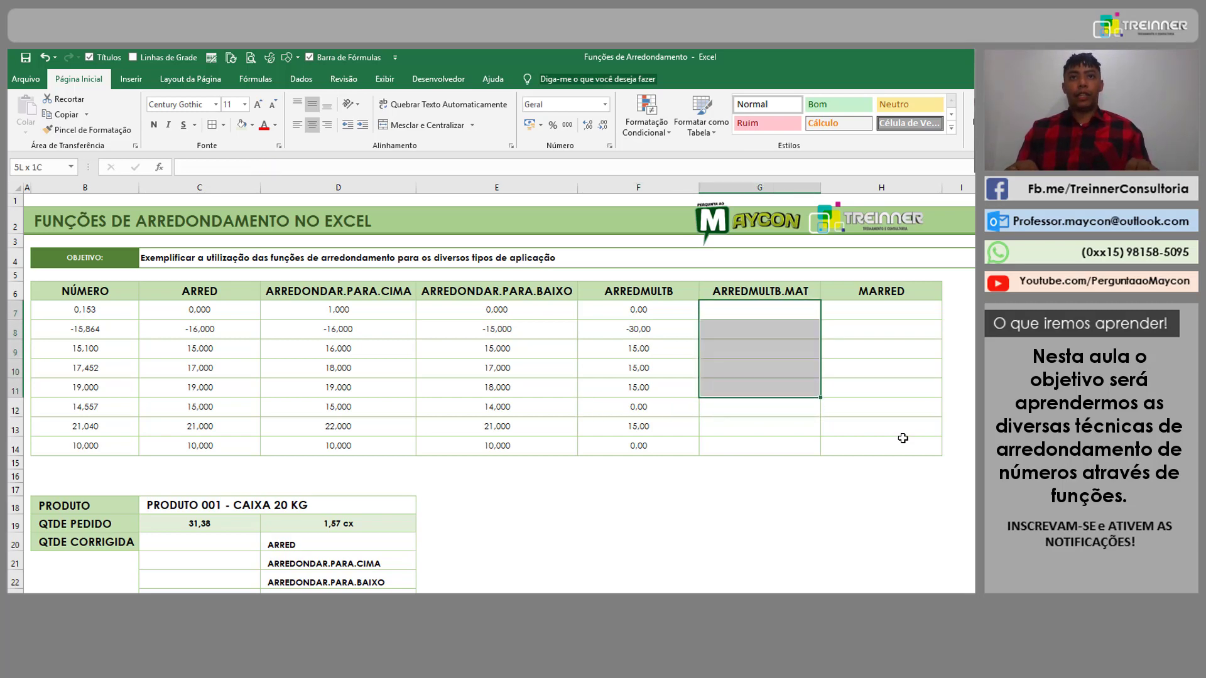
key(shift+Down)
key(shift+Down)
key(shift+Down)
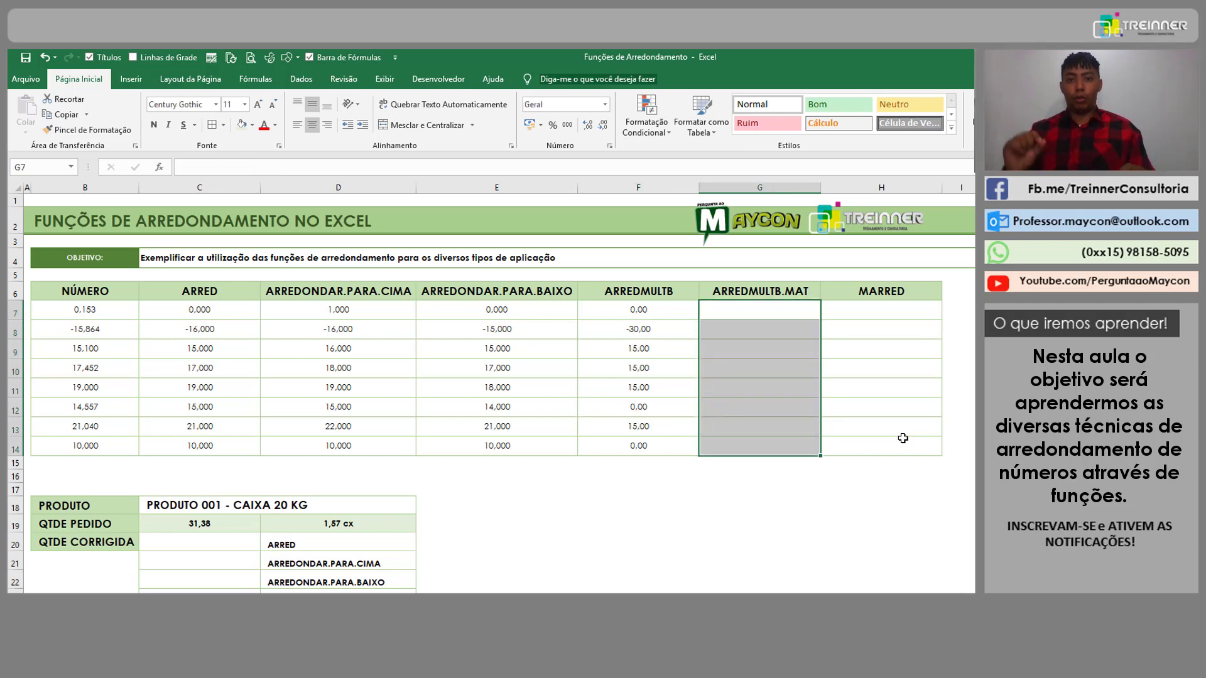
text(=arre)
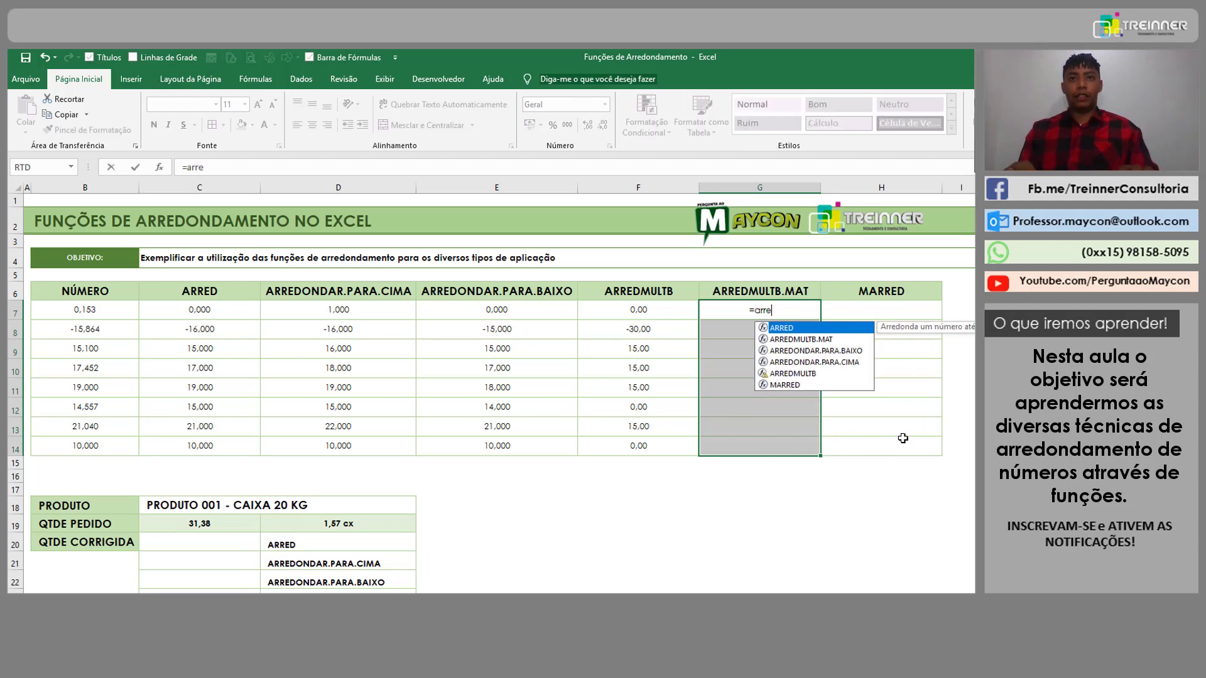
key(Down)
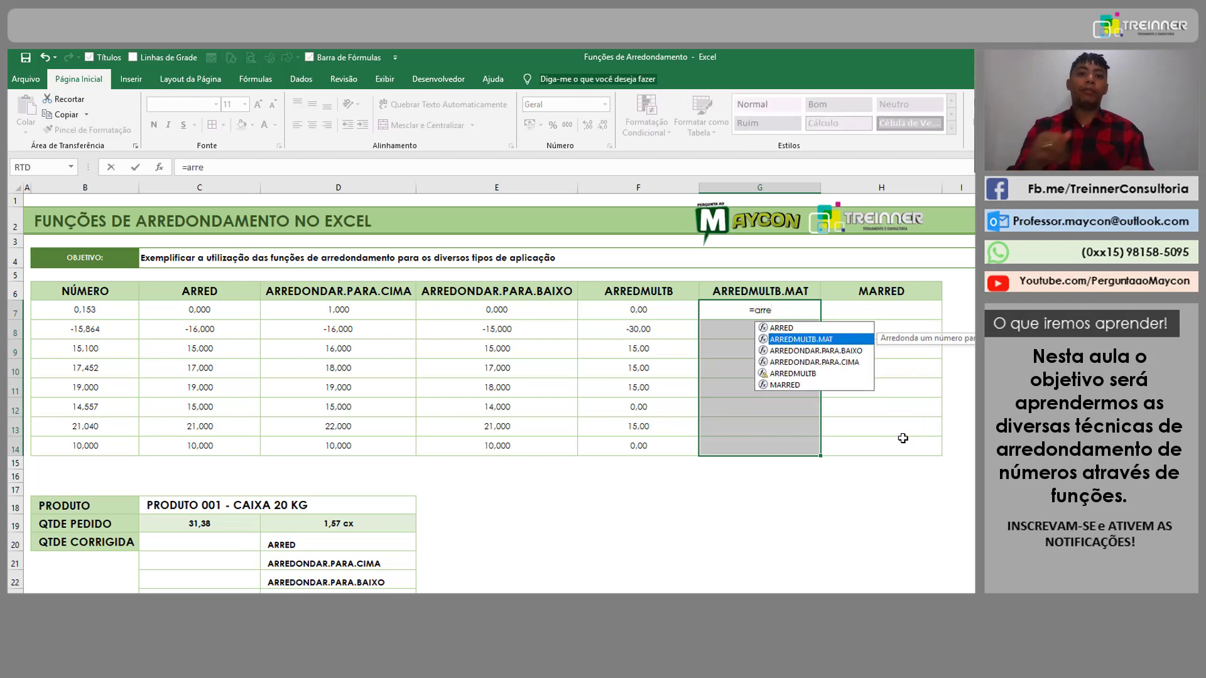
key(Tab)
key(Left)
key(Left)
key(Left)
key(Left)
key(Left)
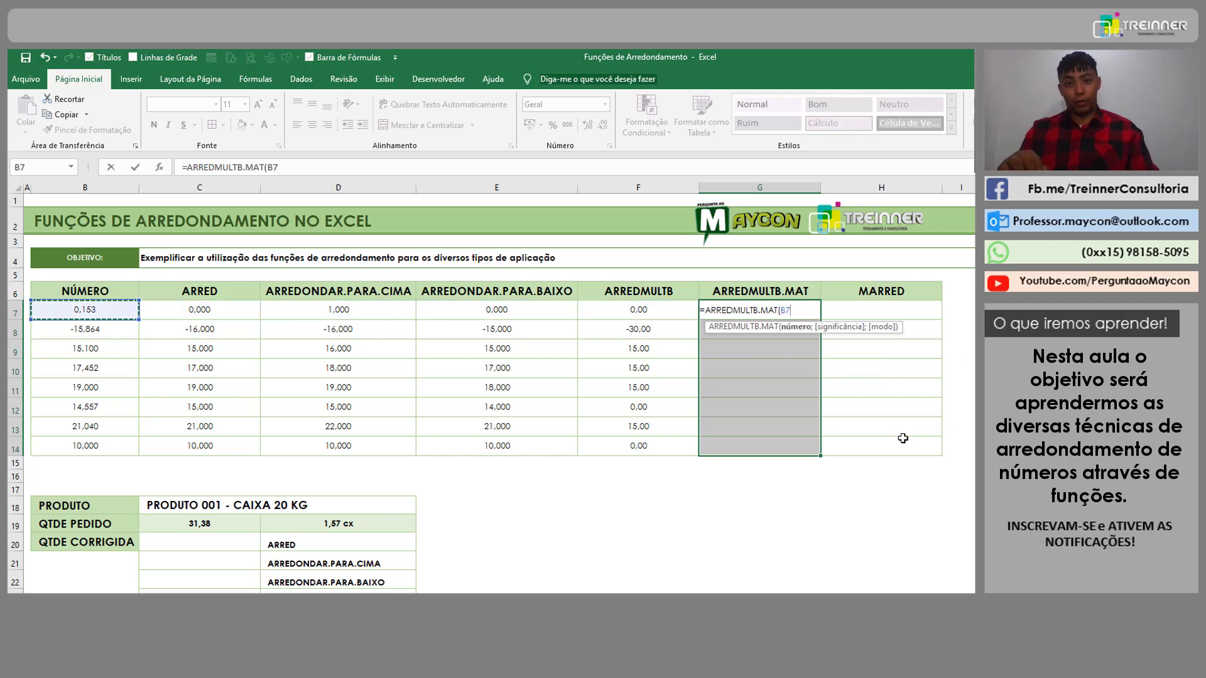
text(;)
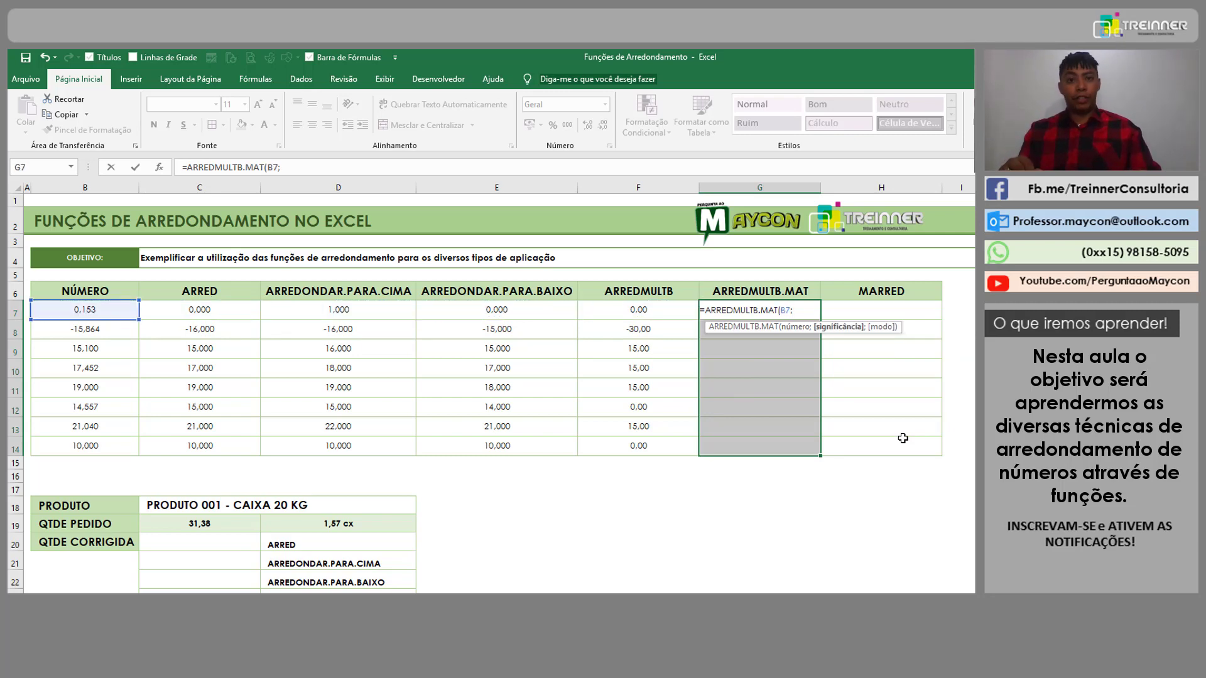
text(15)
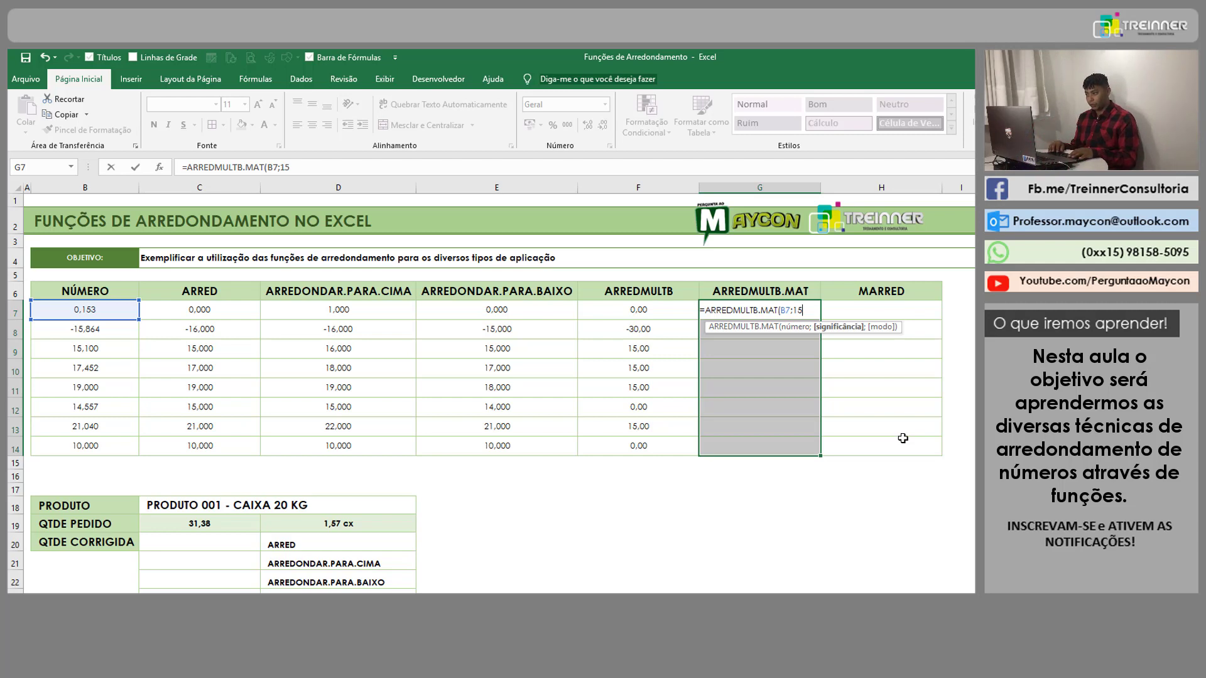
text(;)
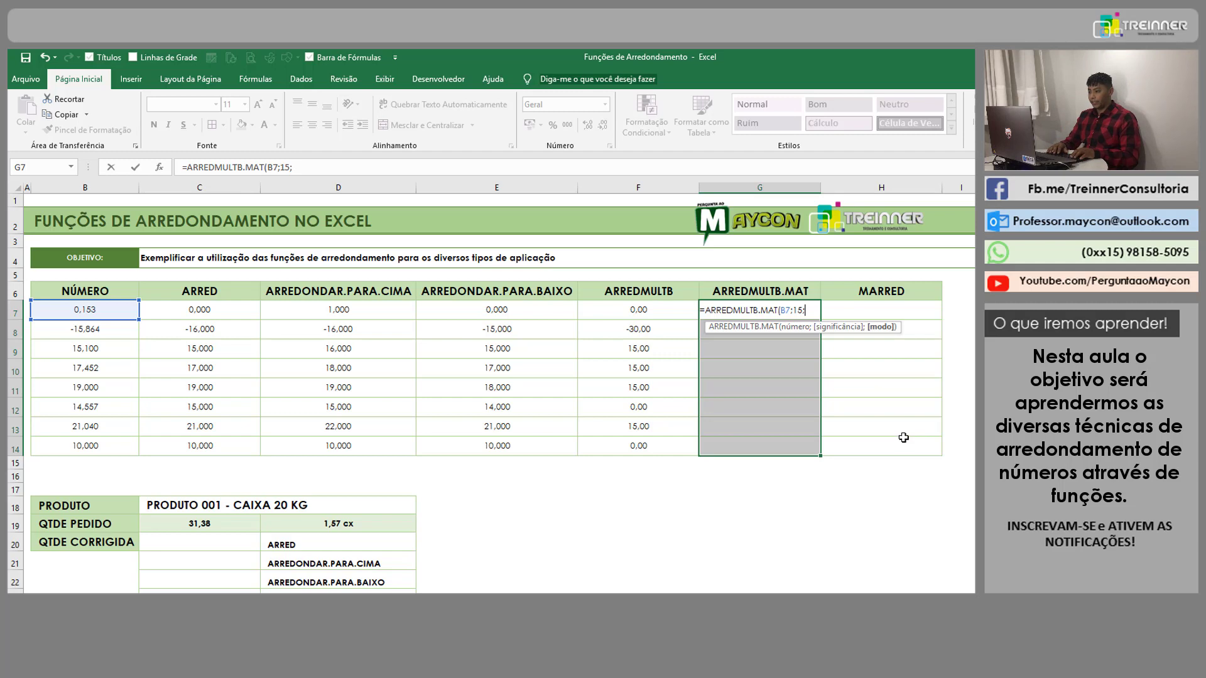
text(1)
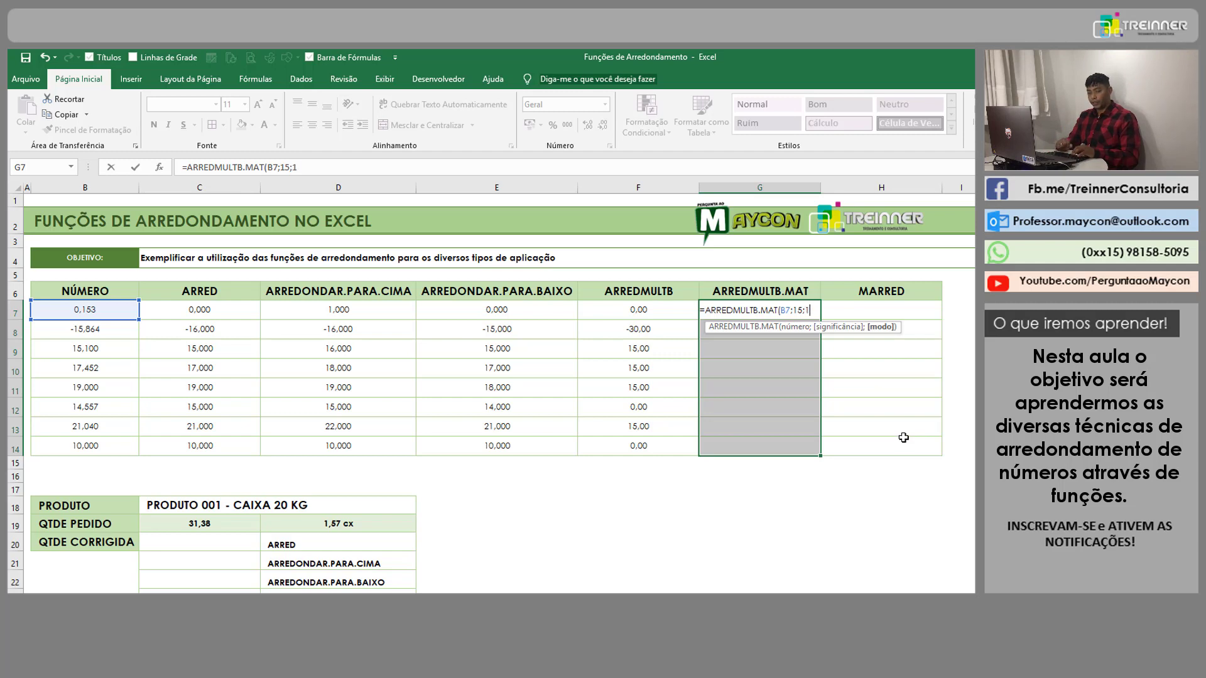
text(0)
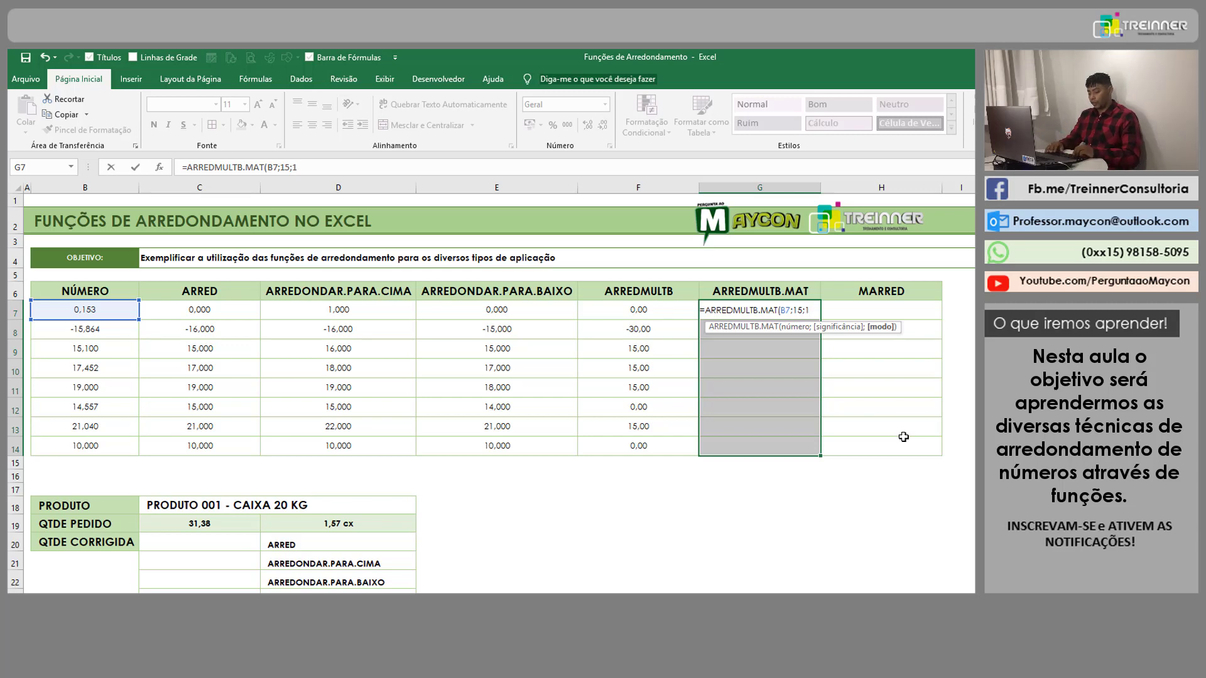
text())
key(Return)
key(ctrl+d)
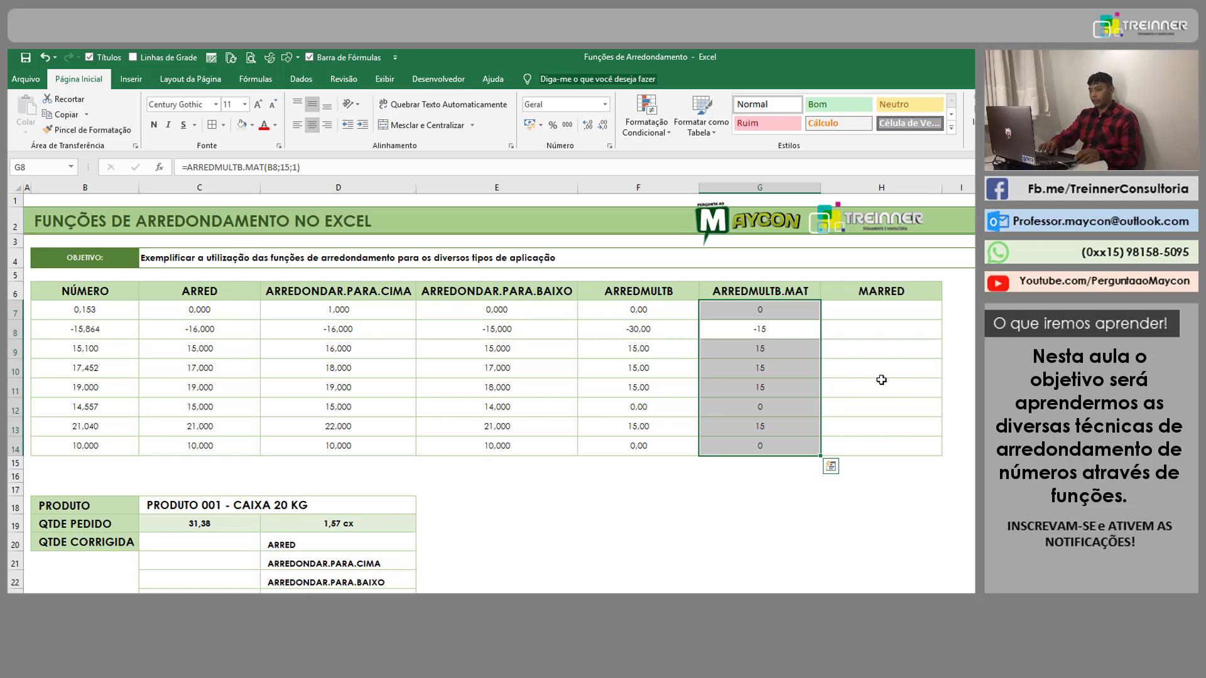
Step: Show the ARREDMULTB.MAT results in G7:G14 with two decimal places
click(588, 126)
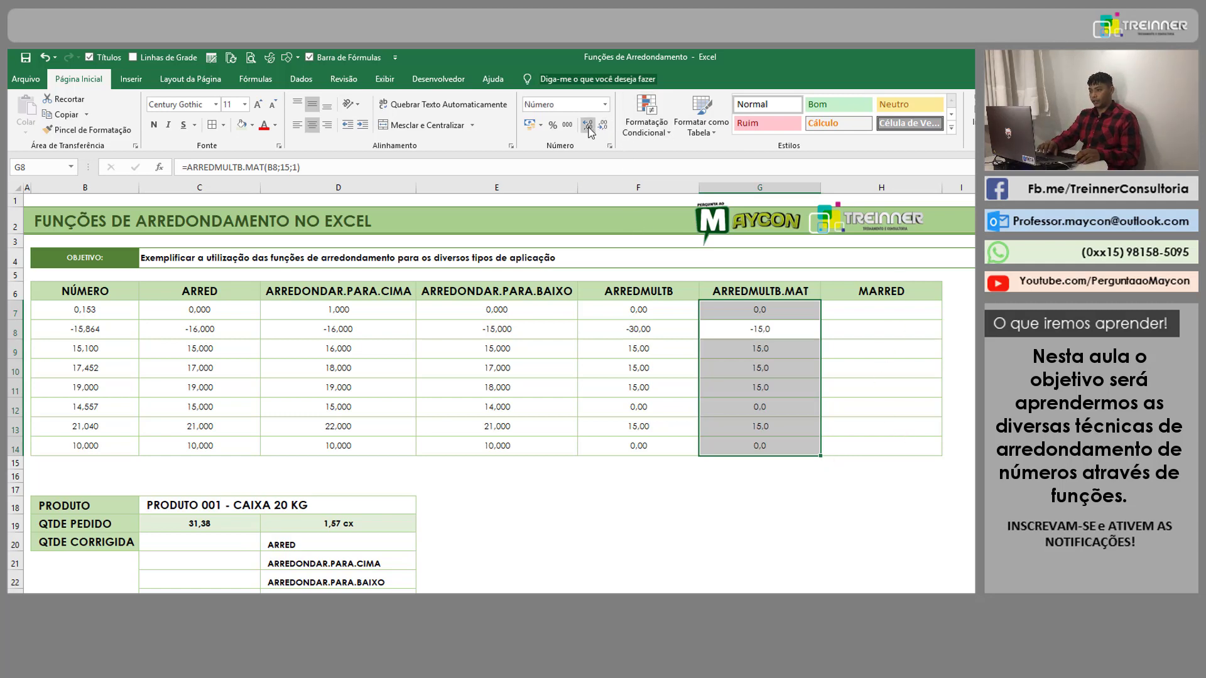
click(589, 128)
click(777, 492)
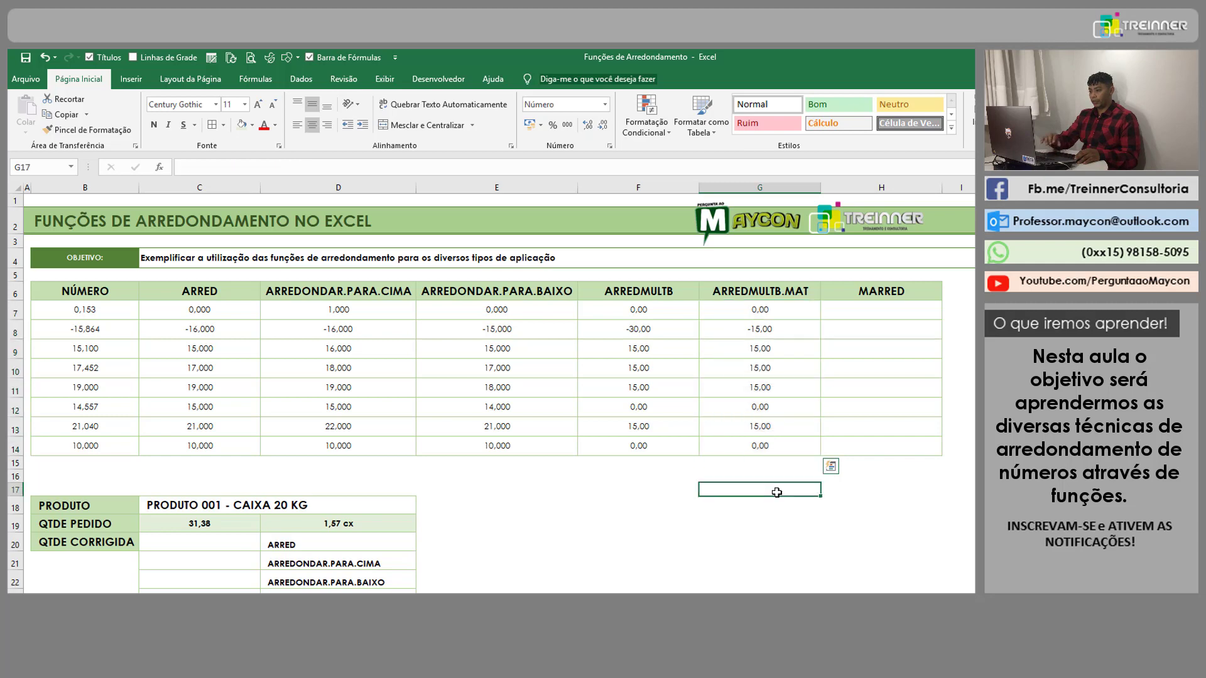
Step: Compare the ARREDMULTB and ARREDMULTB.MAT results and formulas for the negative number in row 8
key(Up)
key(Up)
key(Up)
key(Up)
key(Up)
key(Up)
key(Up)
key(Up)
key(Up)
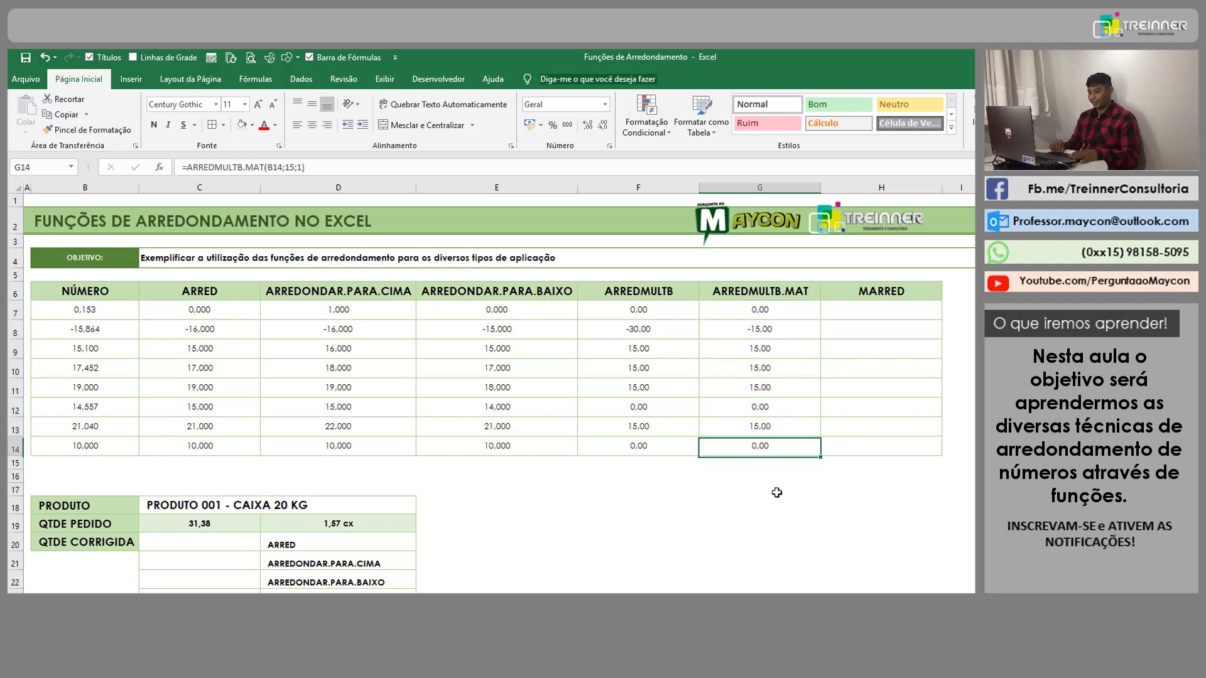
key(Left)
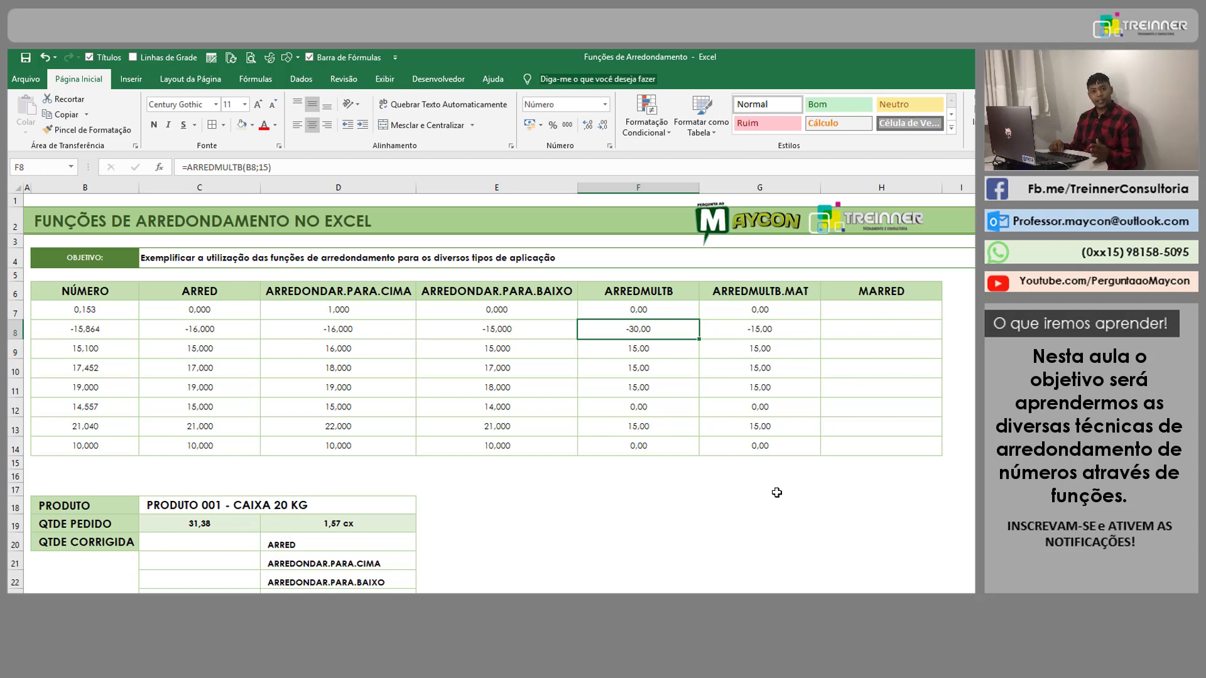
key(Right)
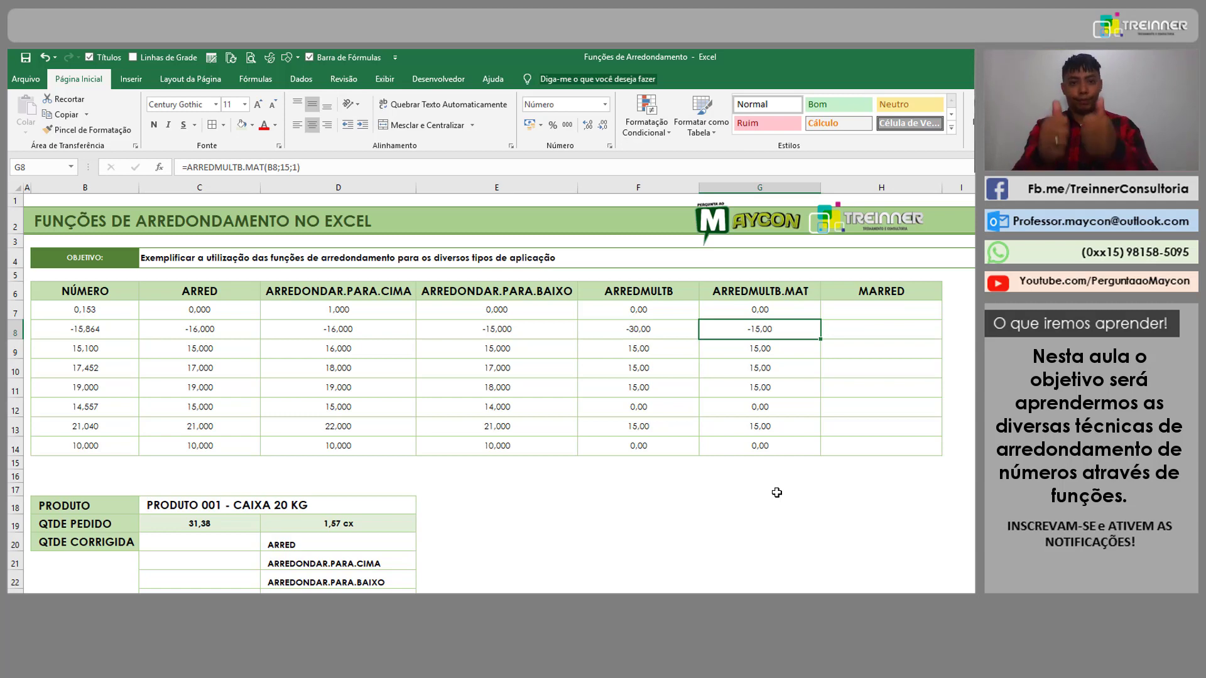
Step: Review the ARREDMULTB.MAT results down column G and the formula in G8
key(Right)
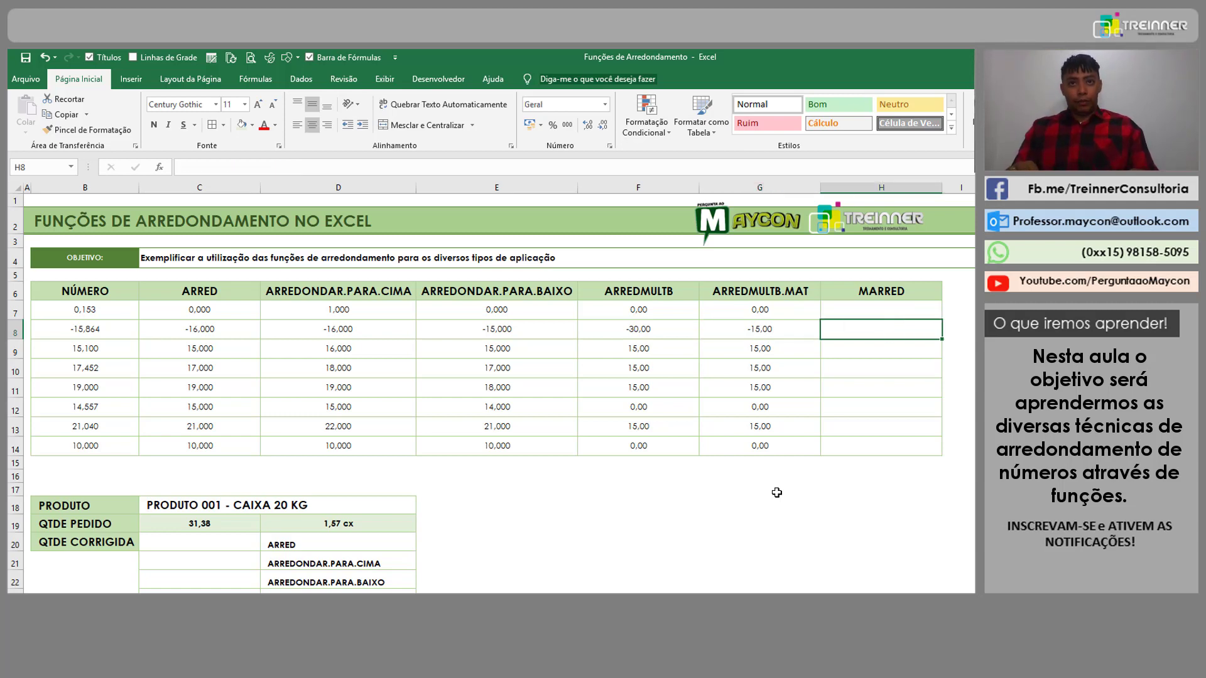
key(Left)
key(Up)
key(Right)
key(Down)
key(Down)
key(Down)
key(Left)
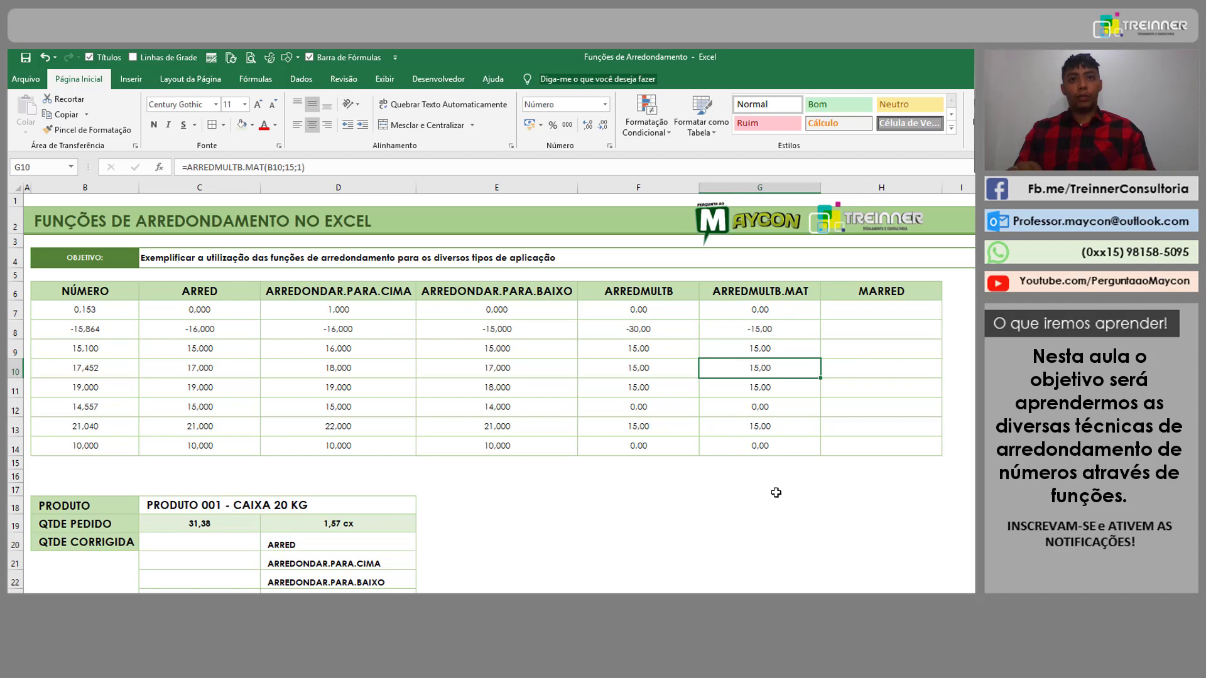
key(Down)
key(Down)
key(Down)
key(Down)
key(Down)
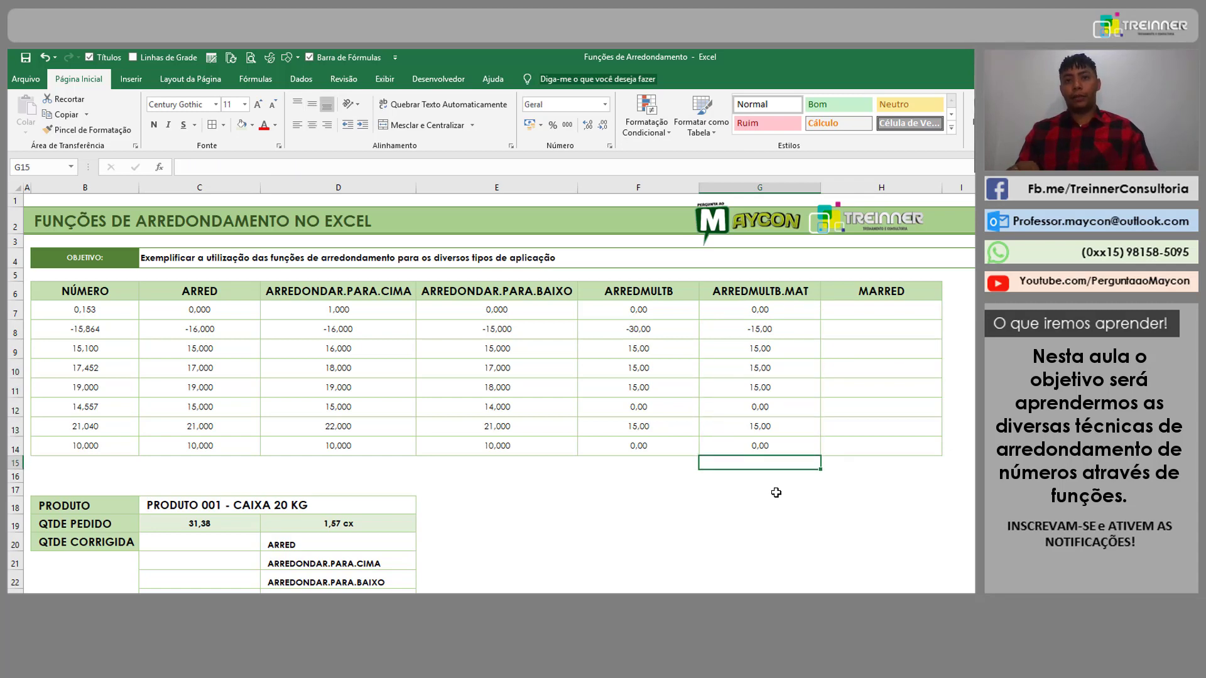
key(Up)
key(Up)
key(Up)
key(Up)
key(Up)
key(Up)
key(Up)
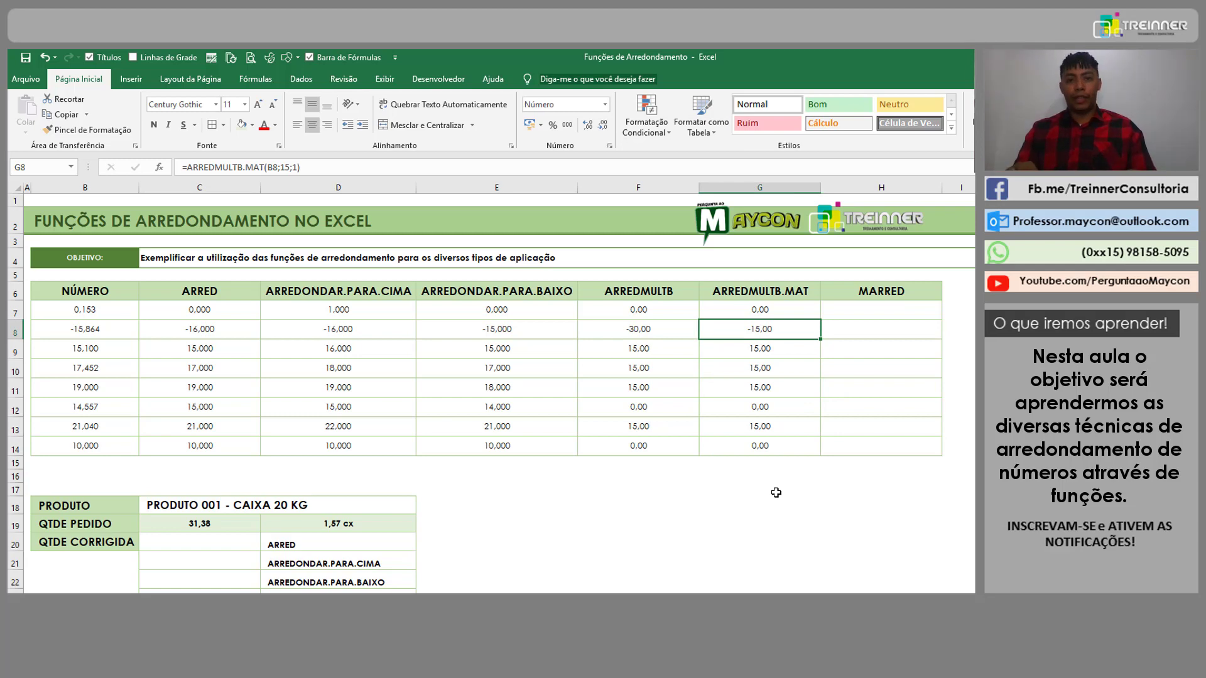
Step: Fill H7:H14 in the MARRED column with the formula =MARRED(B7;15), using 15 as the multiple
key(Right)
key(Up)
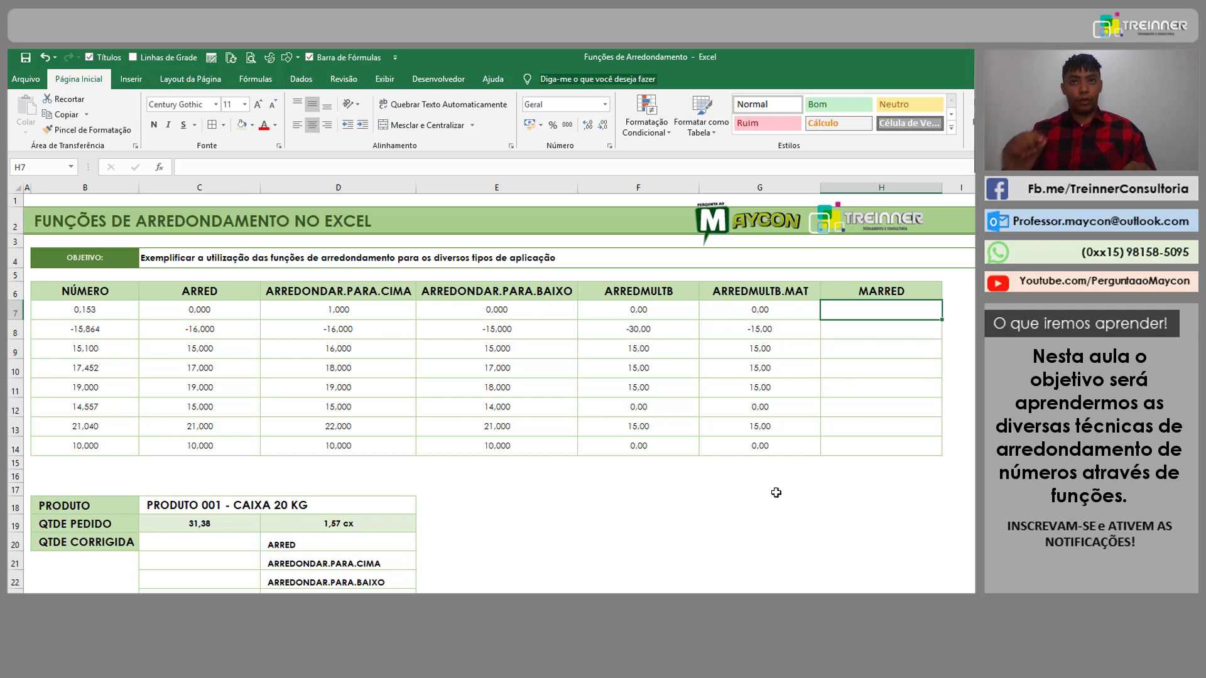
key(shift+Down)
key(shift+Down)
key(shift+Down)
key(shift+Down)
key(shift+Down)
key(shift+Down)
key(shift+Down)
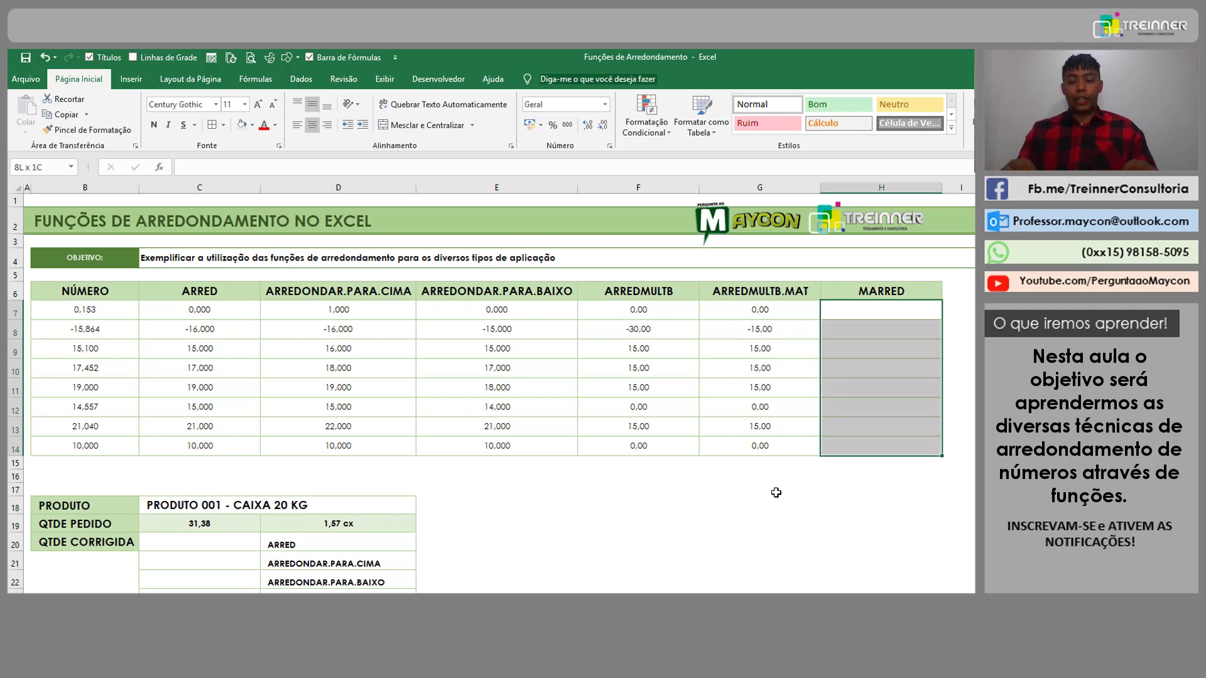
text(=mar)
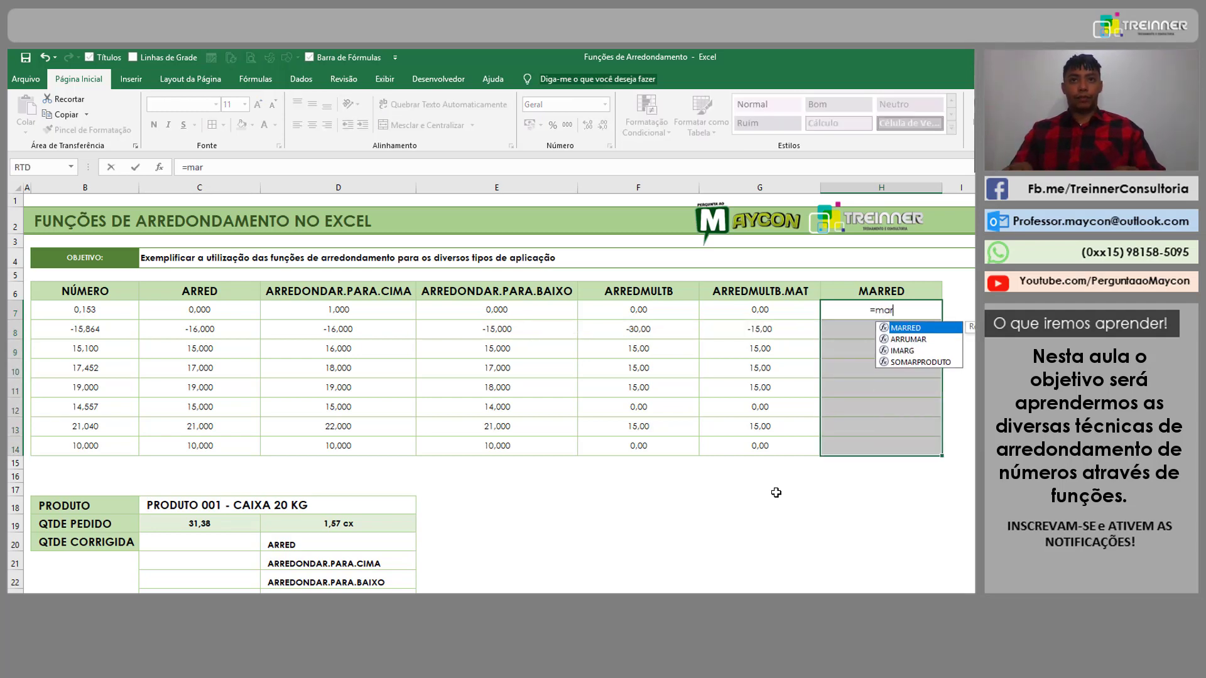
key(Tab)
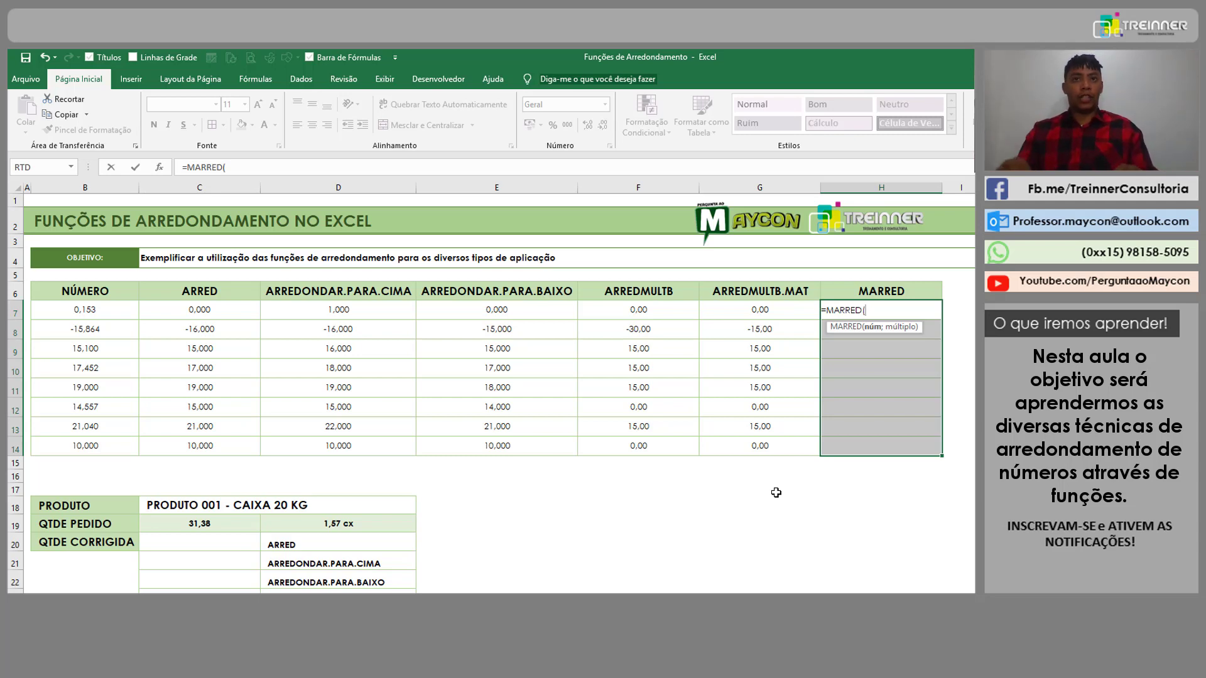
key(Left)
key(ctrl+Left)
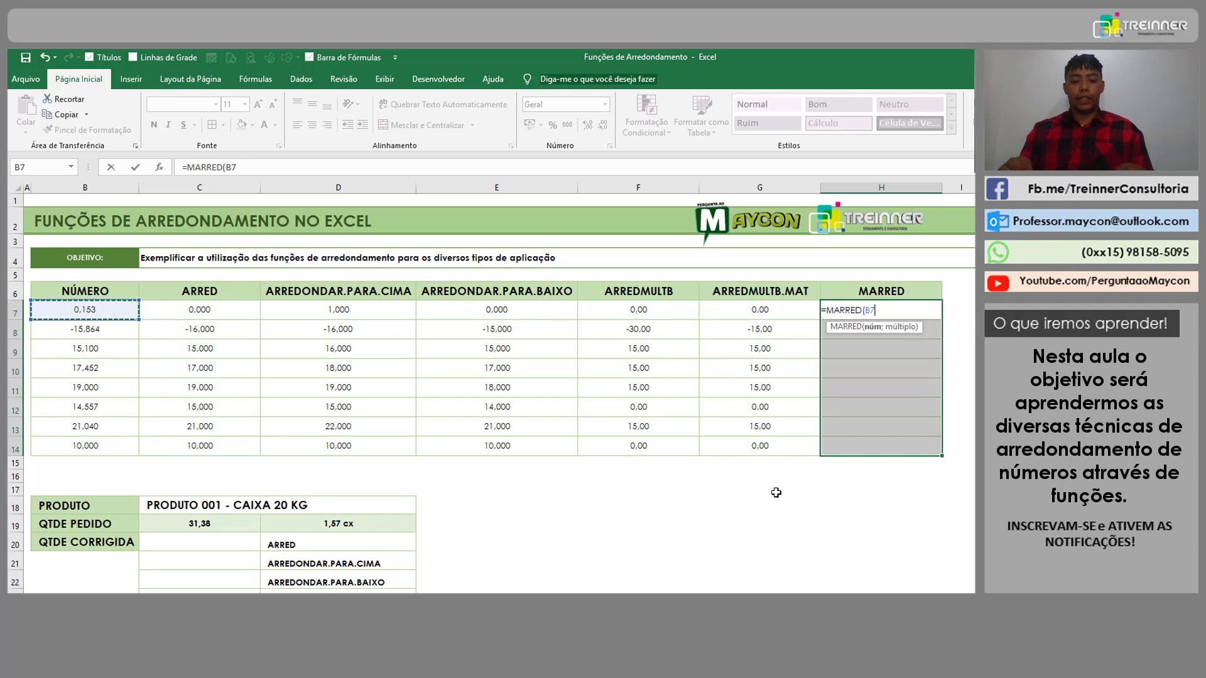
text(;)
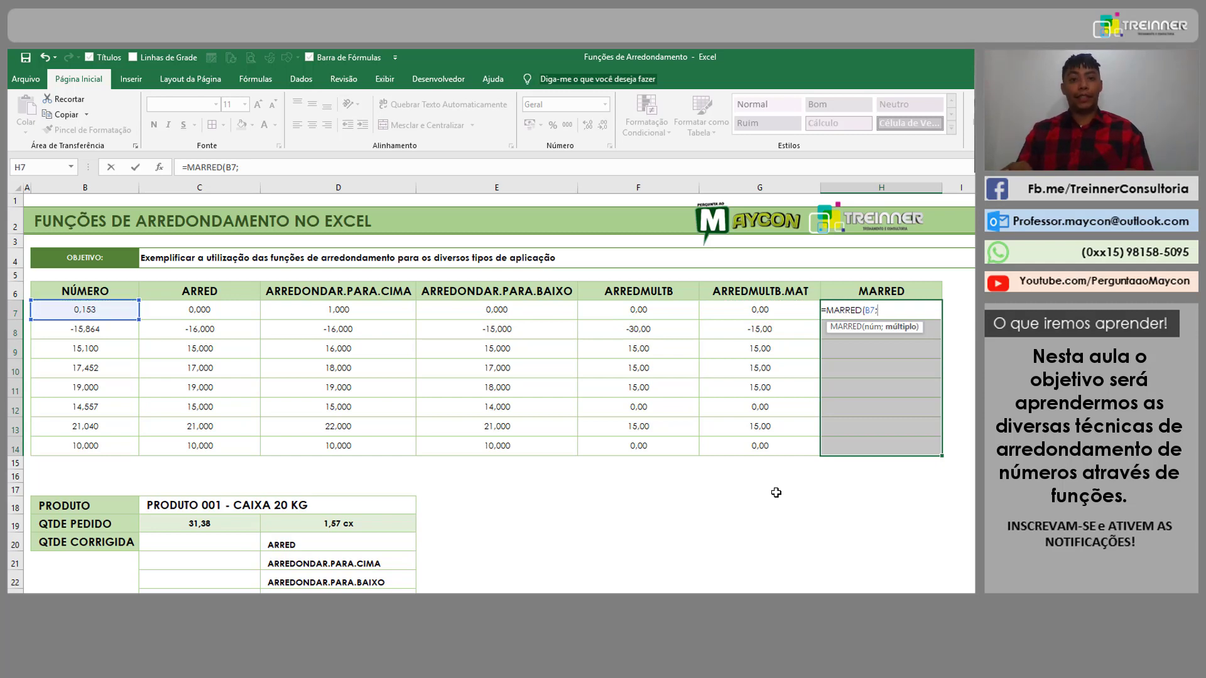
text(15)
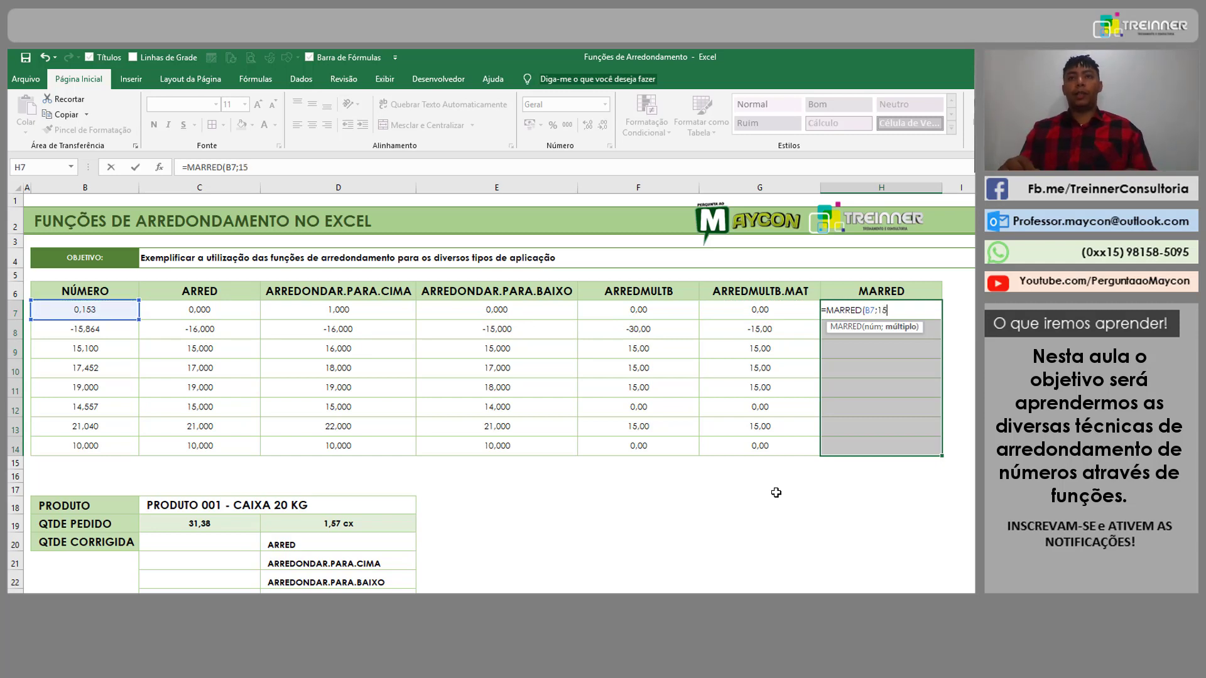
text())
key(ctrl+Return)
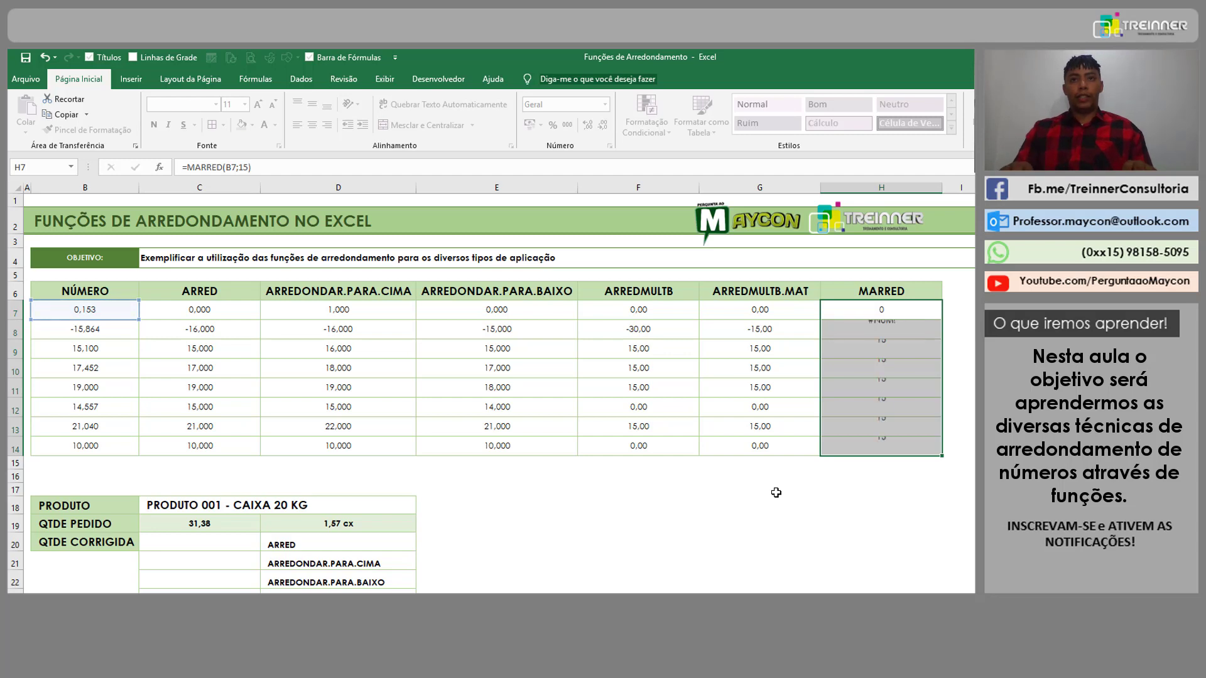
Step: Check the MARRED result for the negative number in row 8 and compare row 7 with the ARREDMULTB and ARREDMULTB.MAT results
key(Down)
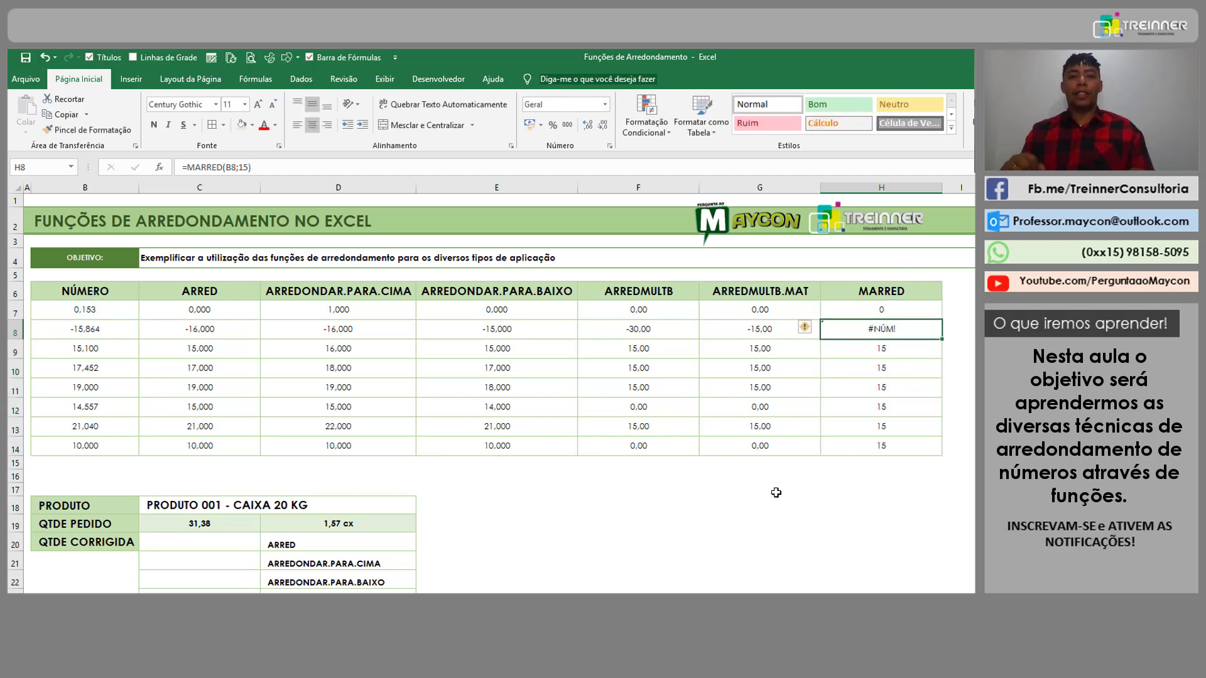
key(Up)
key(Right)
key(Left)
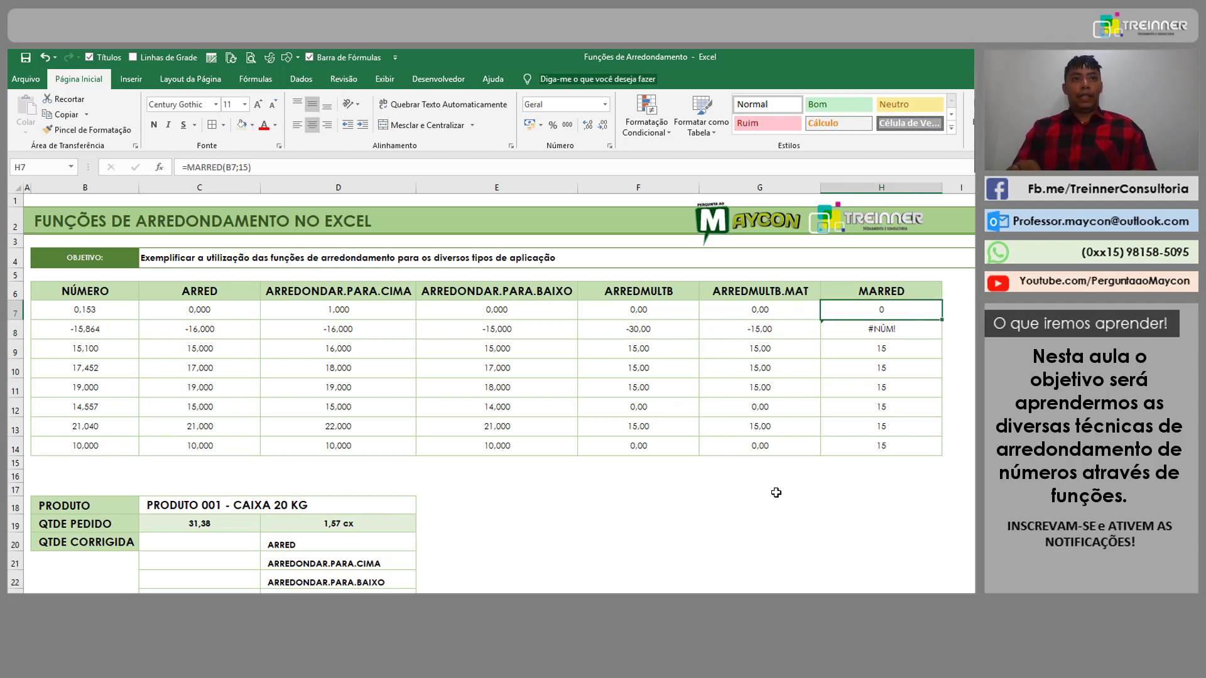
key(Left)
key(Left)
key(Right)
key(Right)
key(Left)
key(Left)
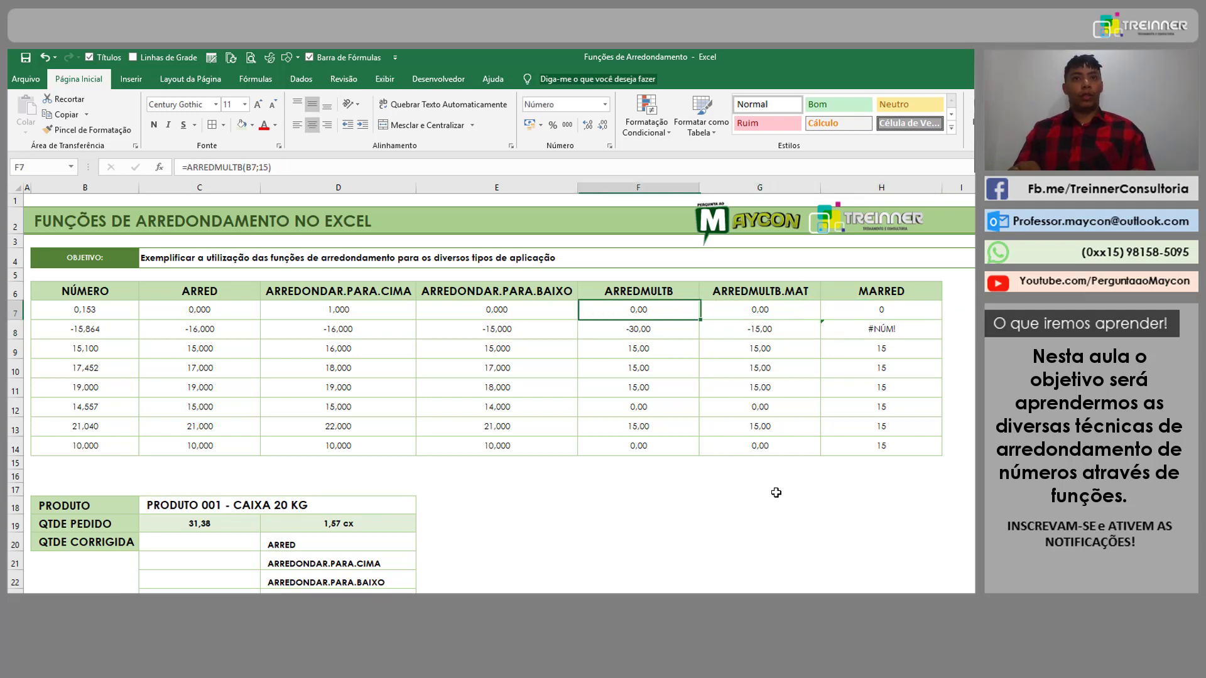
key(Right)
key(Right)
Step: Review the MARRED results for the positive numbers in H9:H14
key(Down)
key(Down)
key(Down)
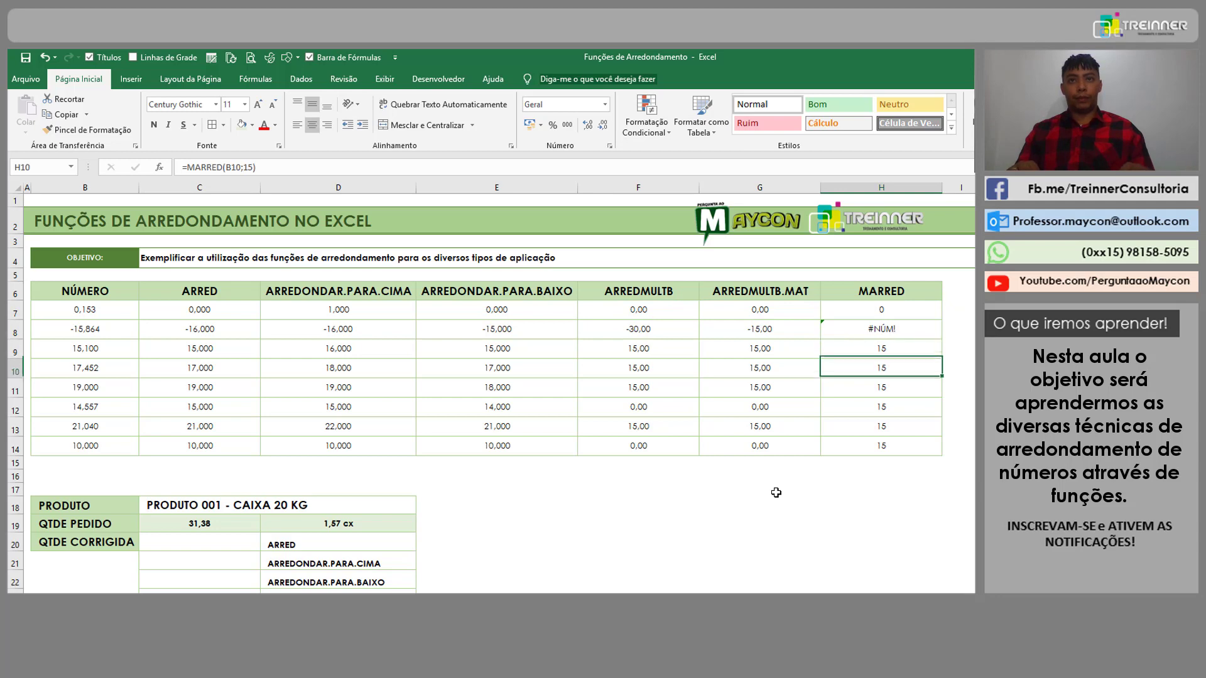
key(Up)
key(Up)
key(shift+Down)
key(shift+Down)
key(shift+Down)
key(shift+Down)
key(shift+Down)
key(shift+Down)
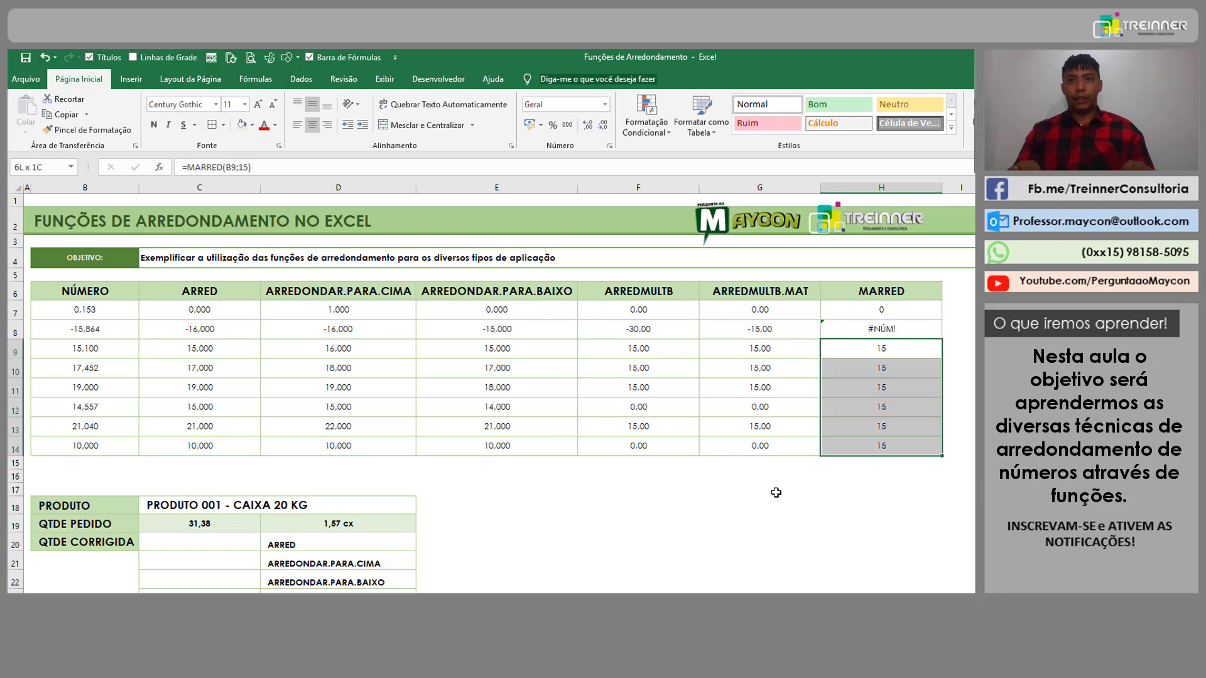
Step: Show the MARRED results in H7:H14 with two decimal places
key(Up)
key(shift+Down)
key(shift+Down)
key(shift+Down)
key(shift+Down)
key(shift+Down)
key(shift+Down)
key(shift+Down)
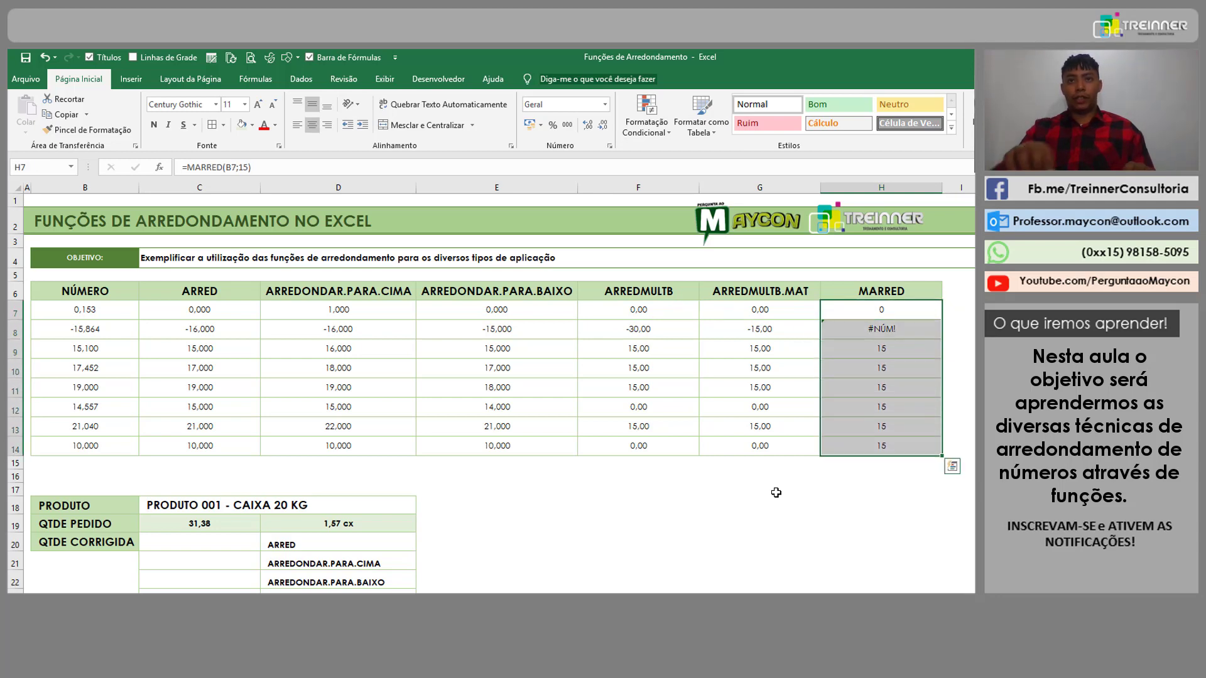
click(602, 127)
click(603, 127)
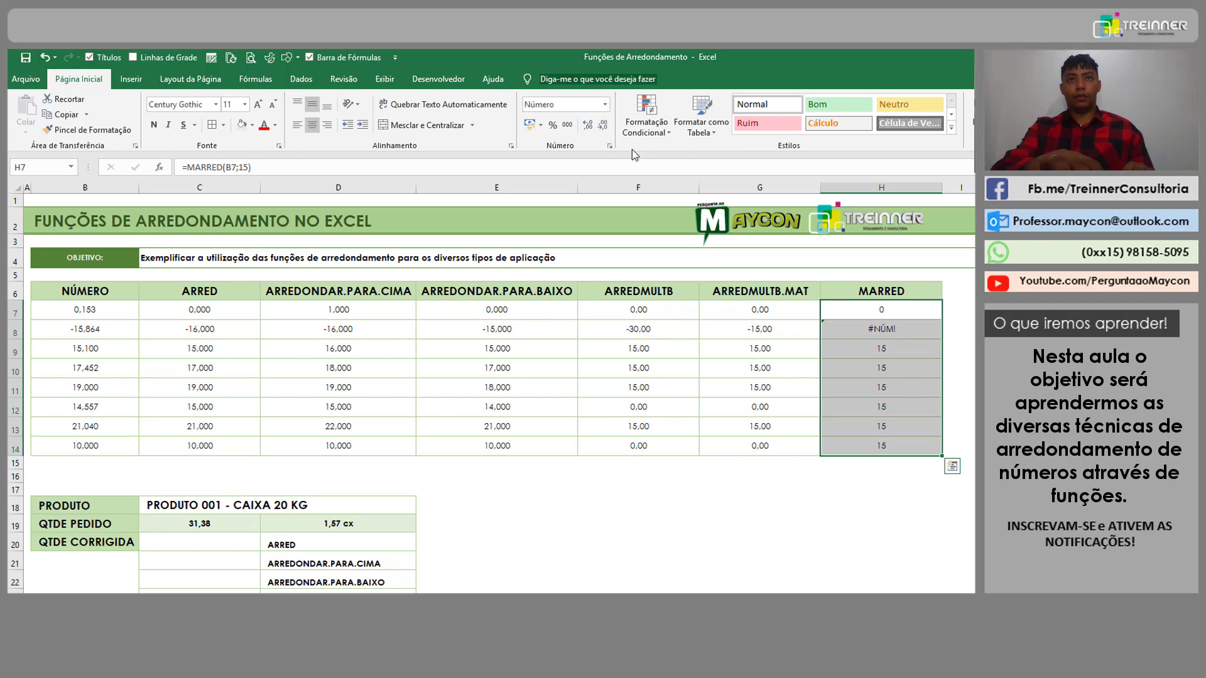
click(599, 128)
click(600, 126)
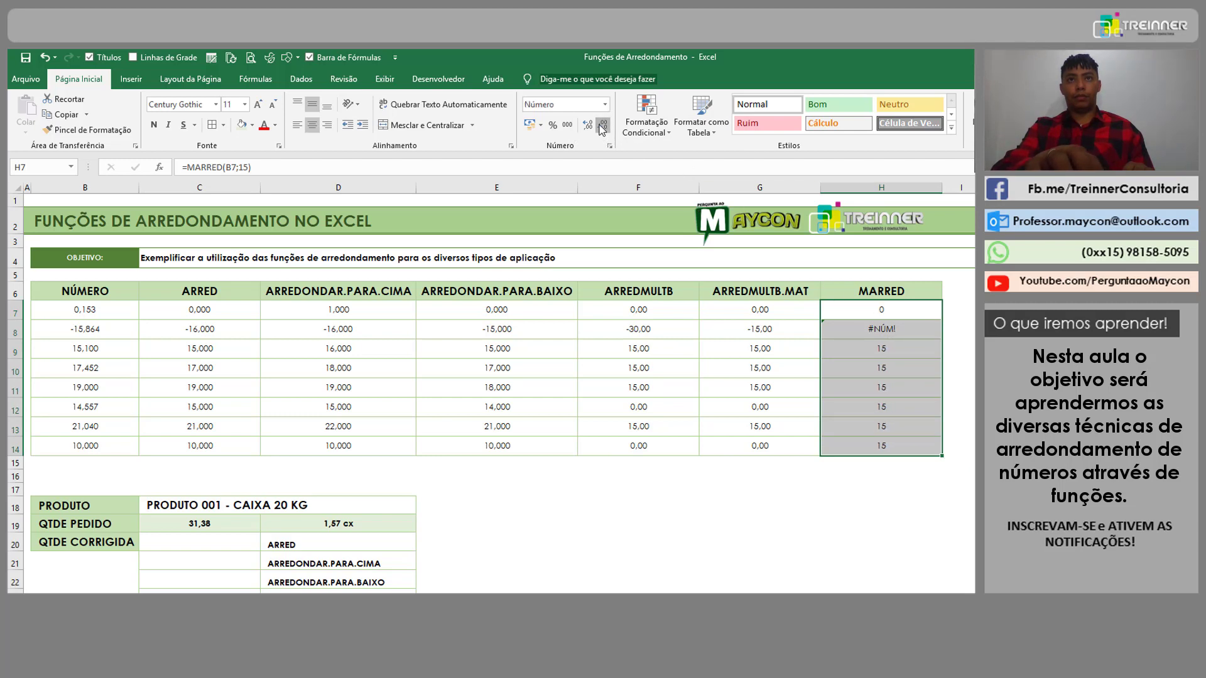
click(588, 125)
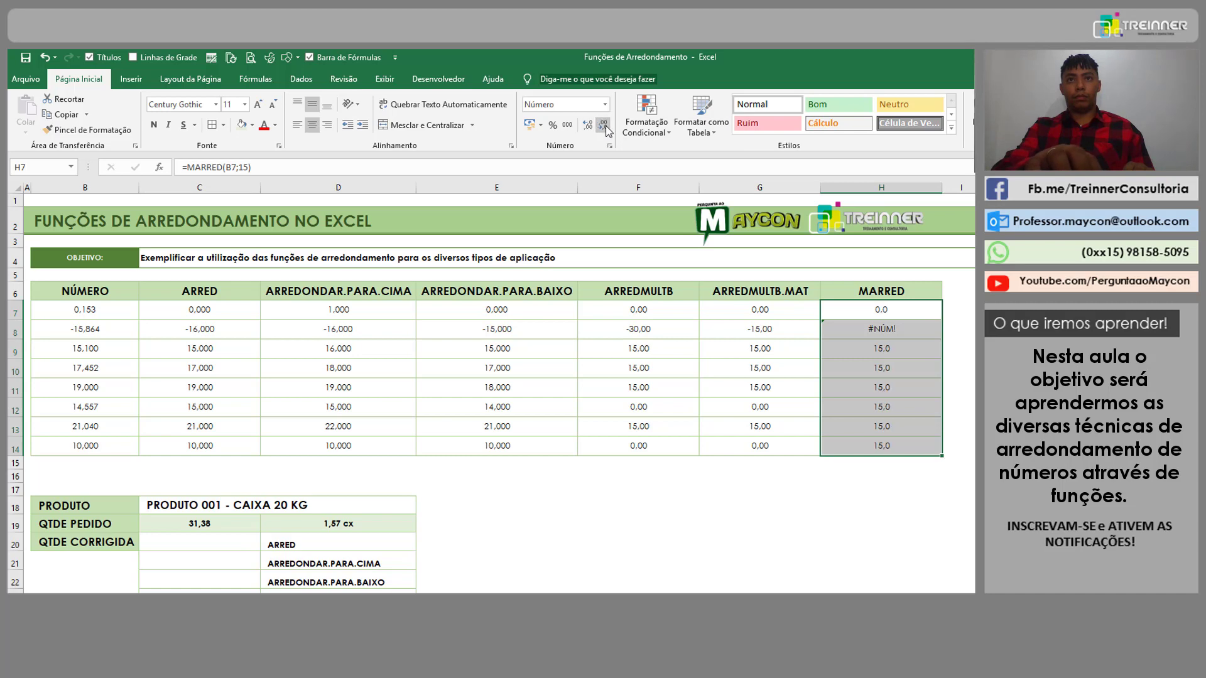
click(607, 130)
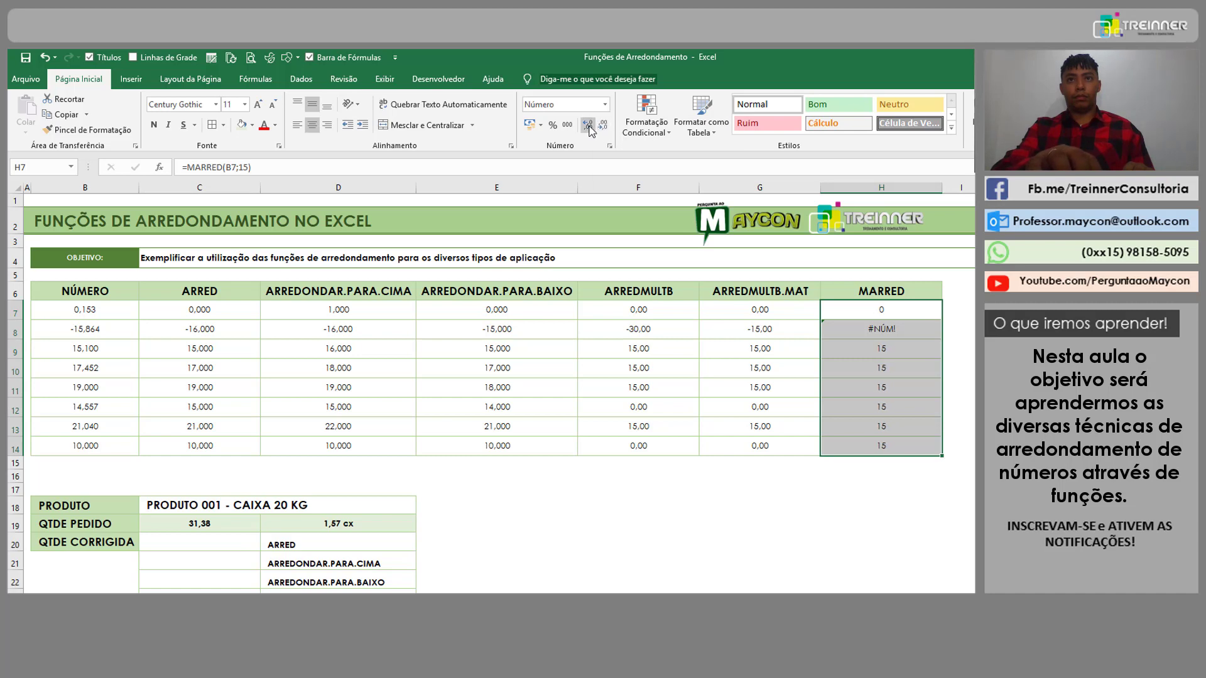
click(590, 128)
click(589, 128)
click(890, 491)
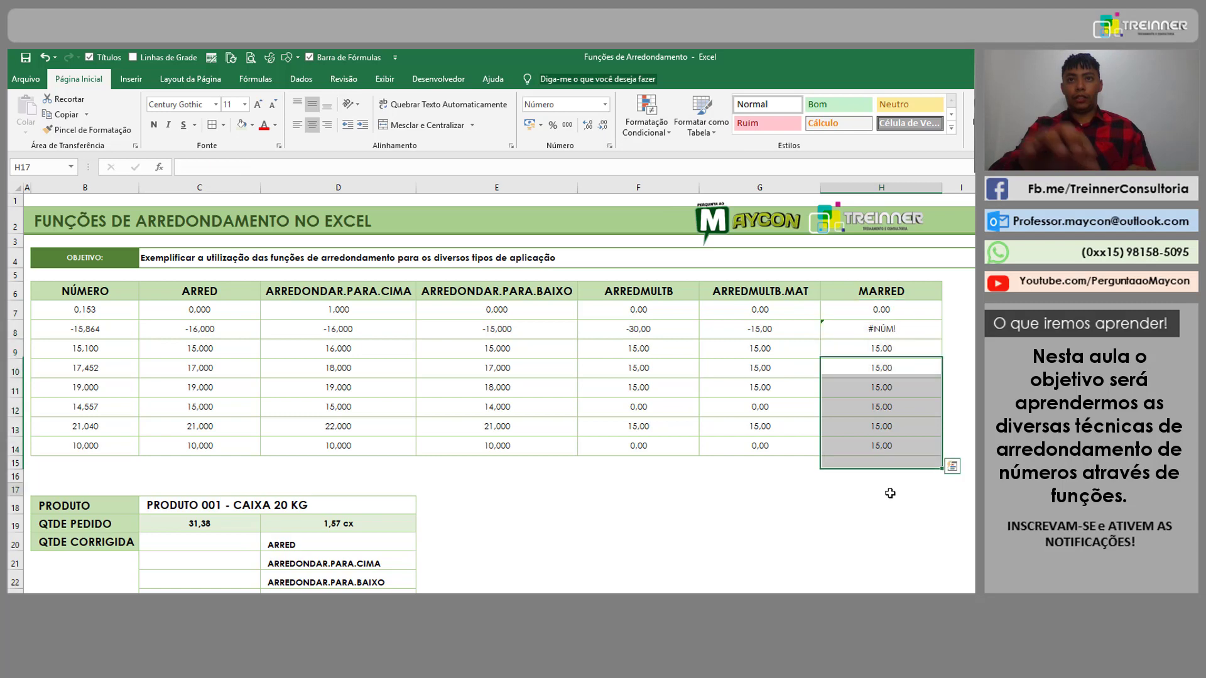
Step: Review the MARRED formulas up column H, compare row 7 with the other functions, and examine the negative number's result in H8
key(Up)
key(Up)
key(Up)
key(Up)
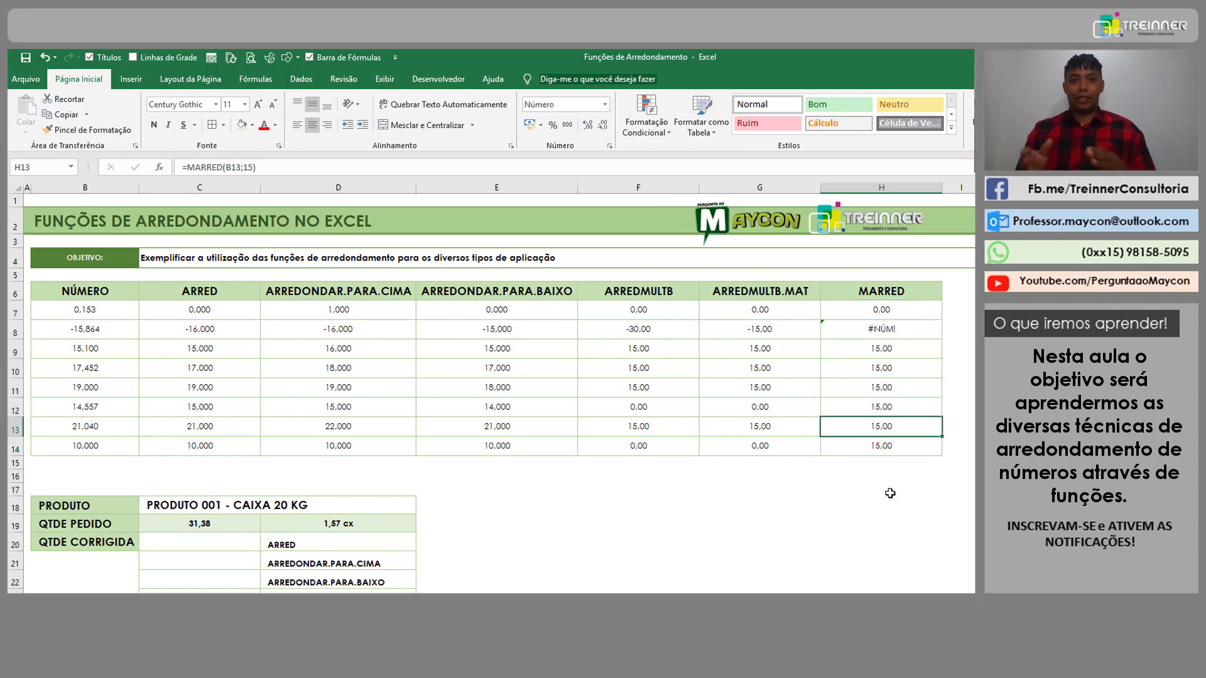
key(Up)
key(Up)
key(Up)
key(Up)
key(Up)
key(Up)
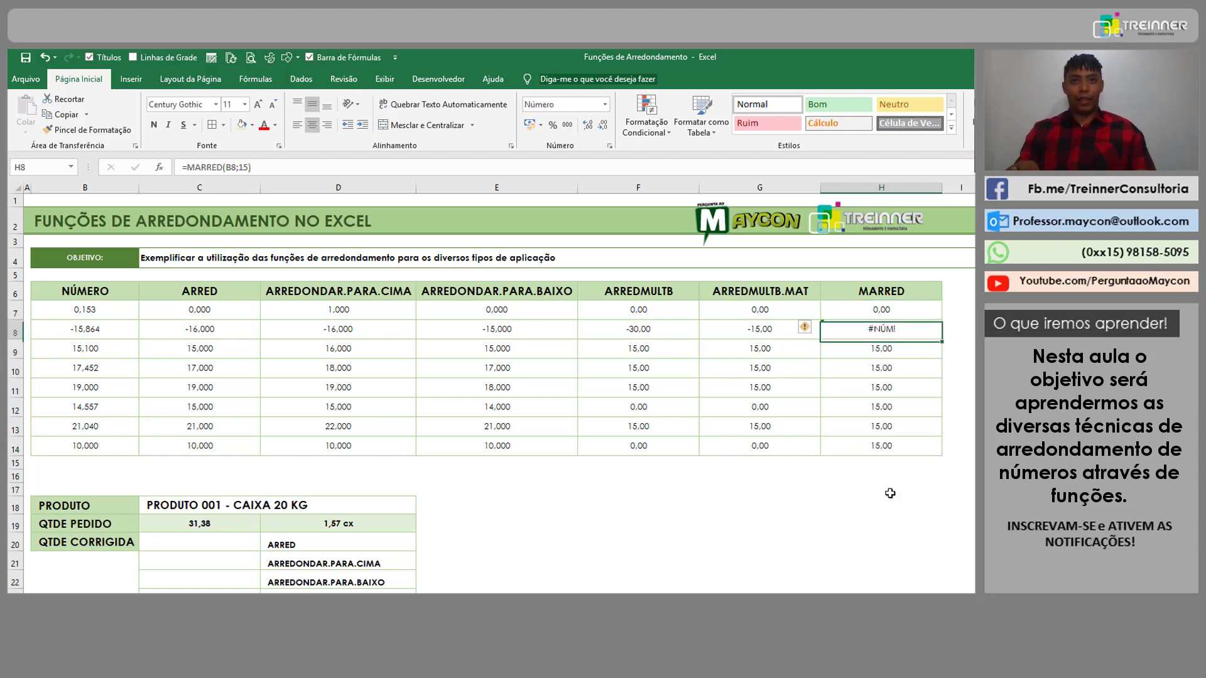
key(Left)
key(Left)
key(Left)
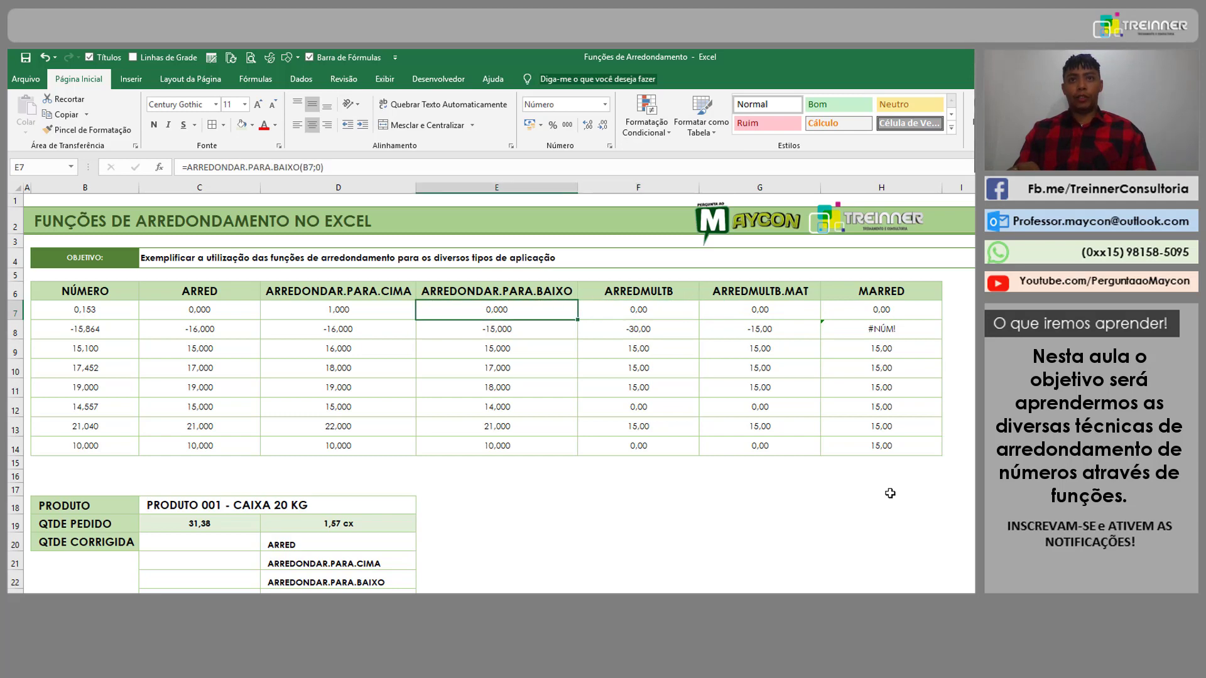
key(Right)
key(Right)
key(Right)
key(Down)
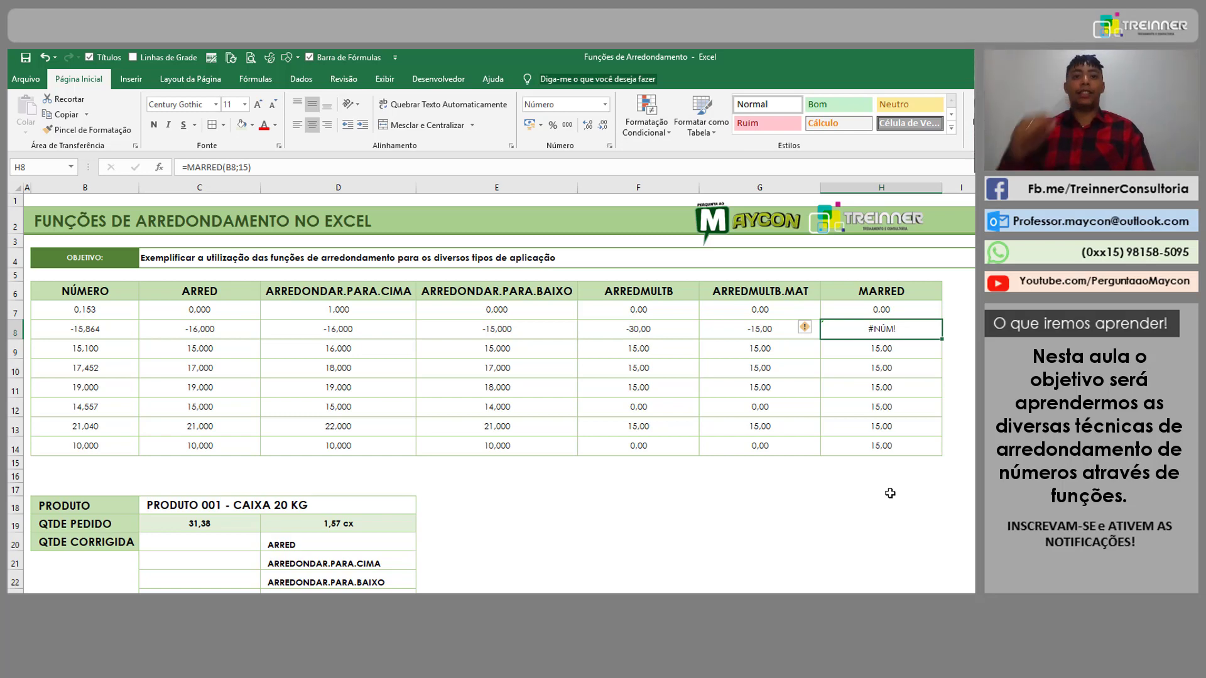
Step: Compare the rounding results across rows 9 and 10 and check the source number in B10
key(Down)
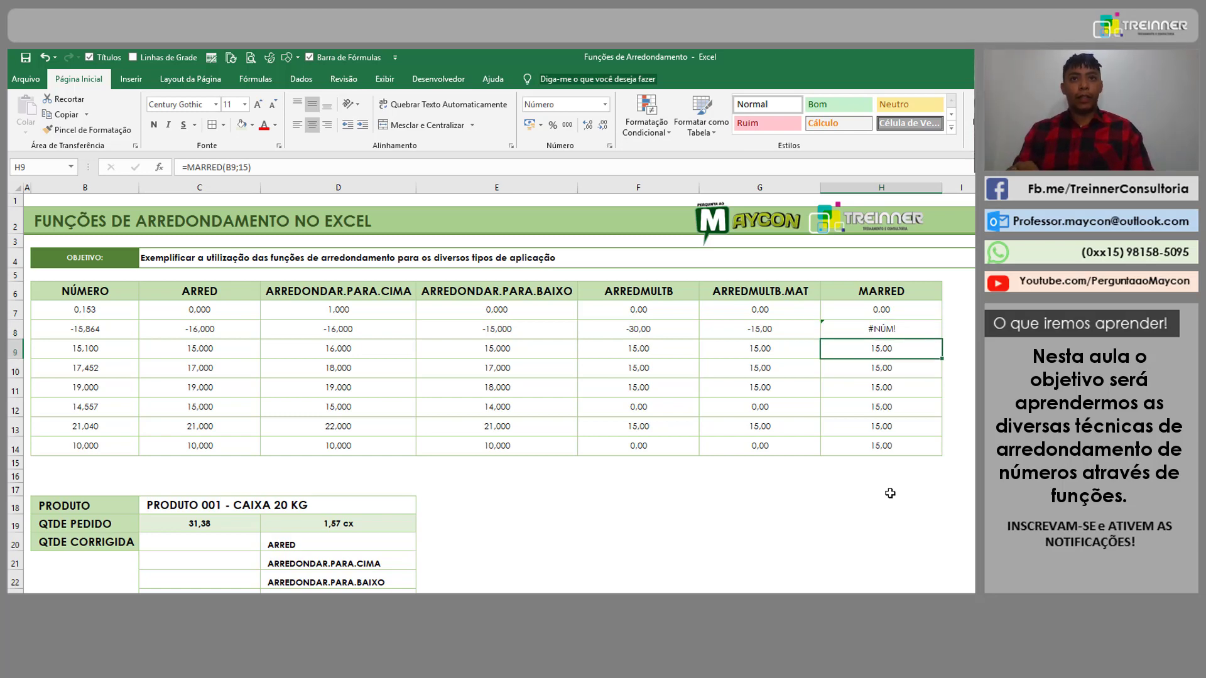
key(Left)
key(Right)
key(Left)
key(Left)
key(Down)
key(Right)
key(Left)
key(Left)
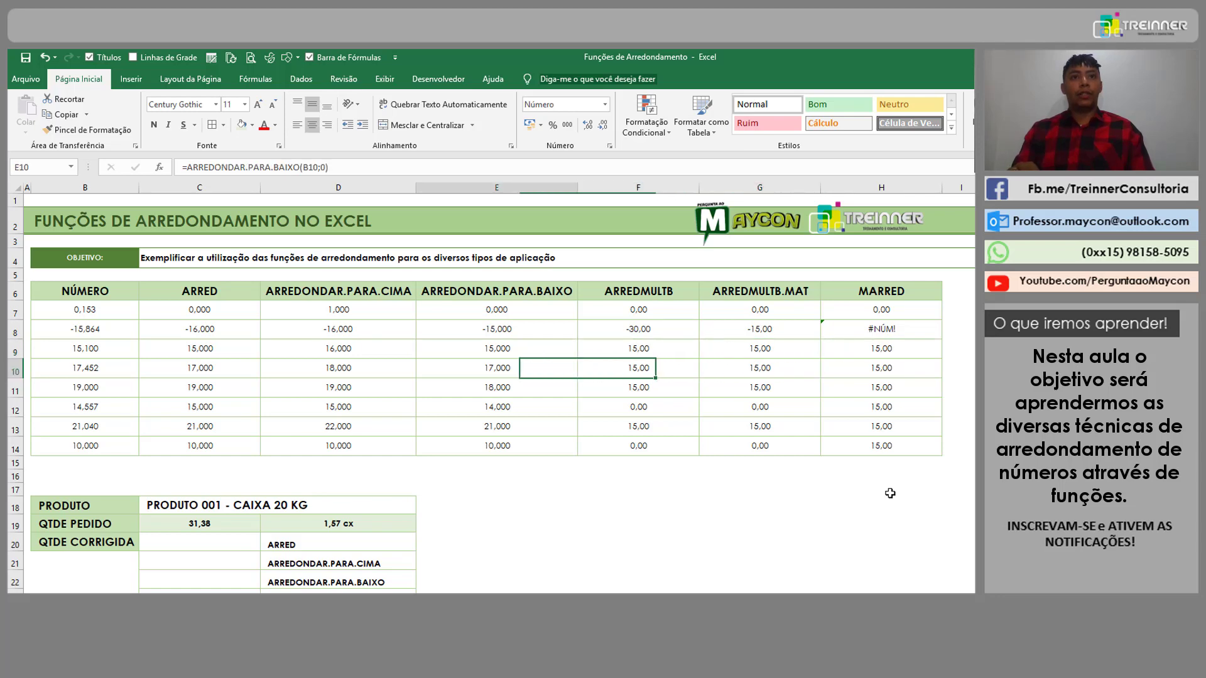
key(Left)
key(Right)
key(Right)
key(Right)
key(Right)
key(Left)
key(Left)
key(Left)
key(Left)
key(Left)
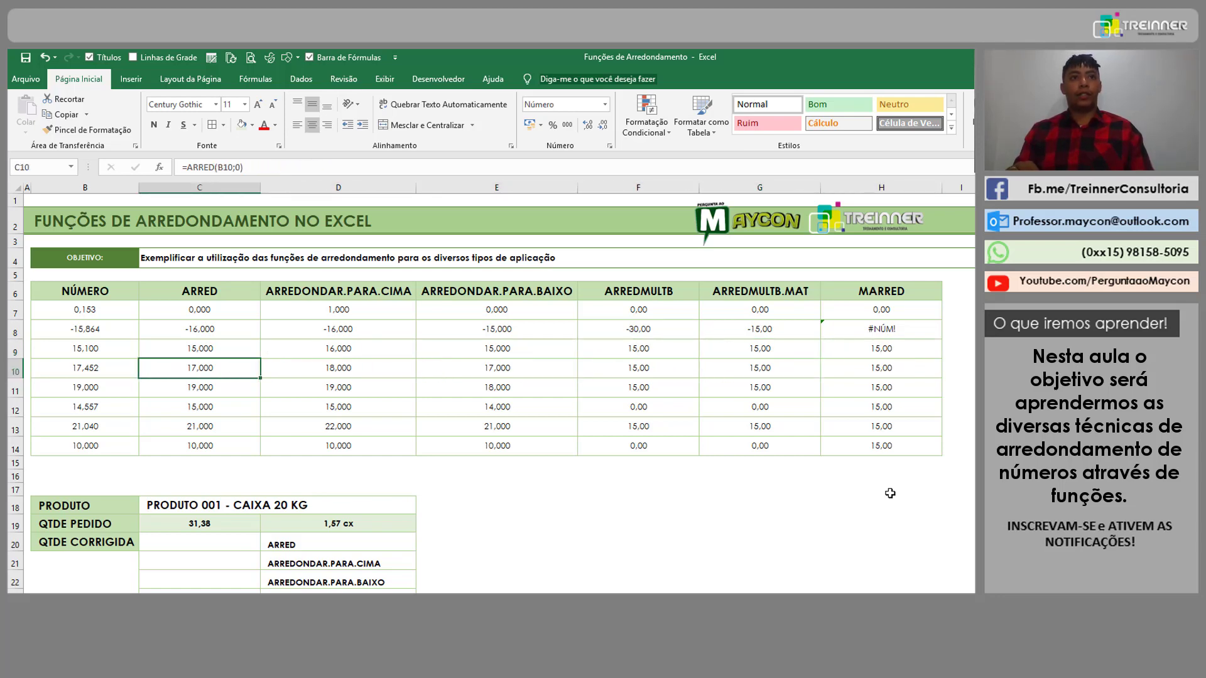
key(Left)
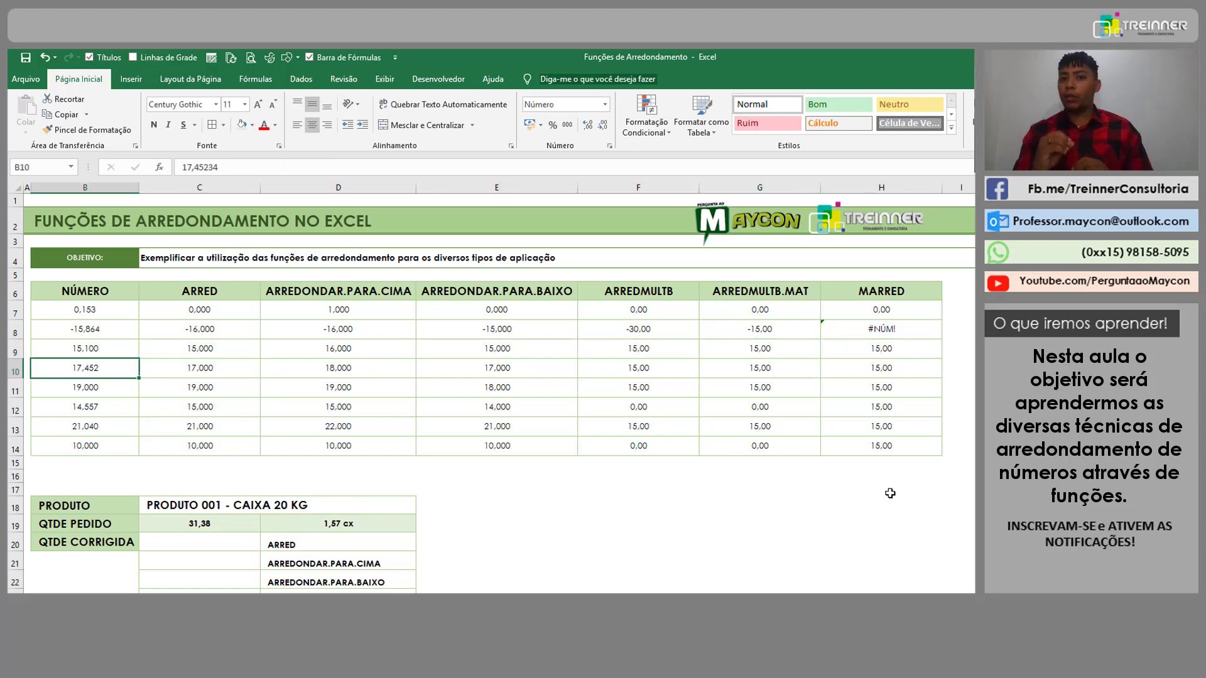
Step: Examine each function's formula and result across row 10, from ARRED to MARRED
key(Right)
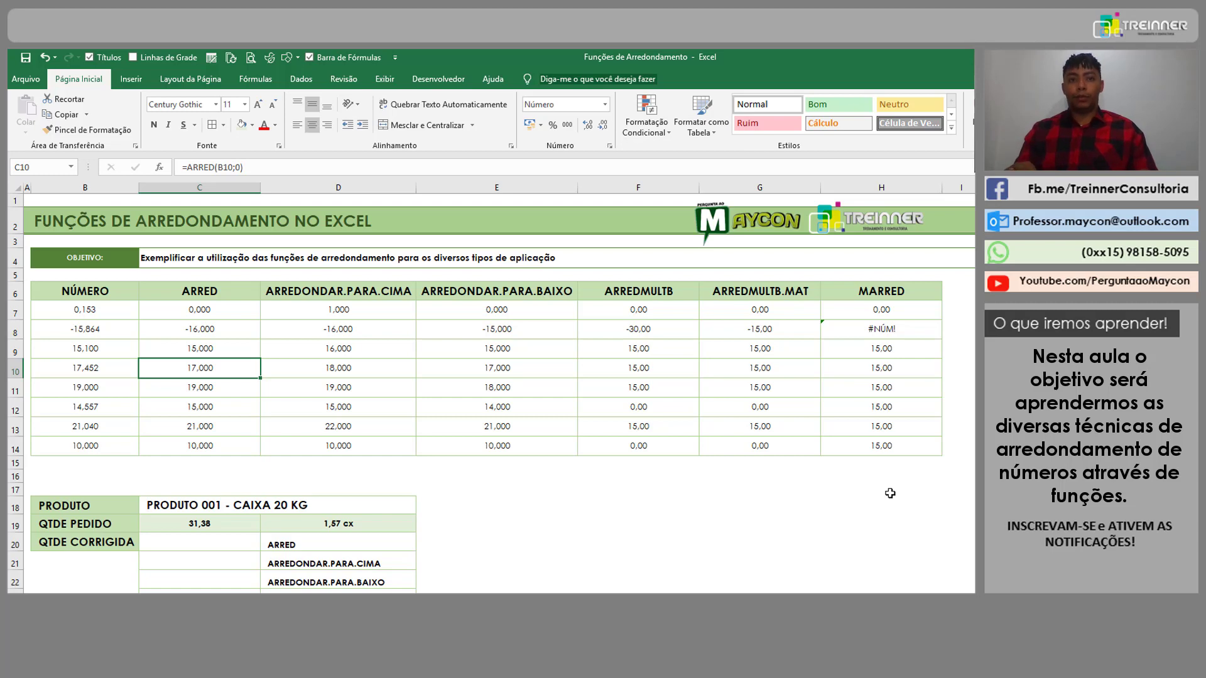
key(Right)
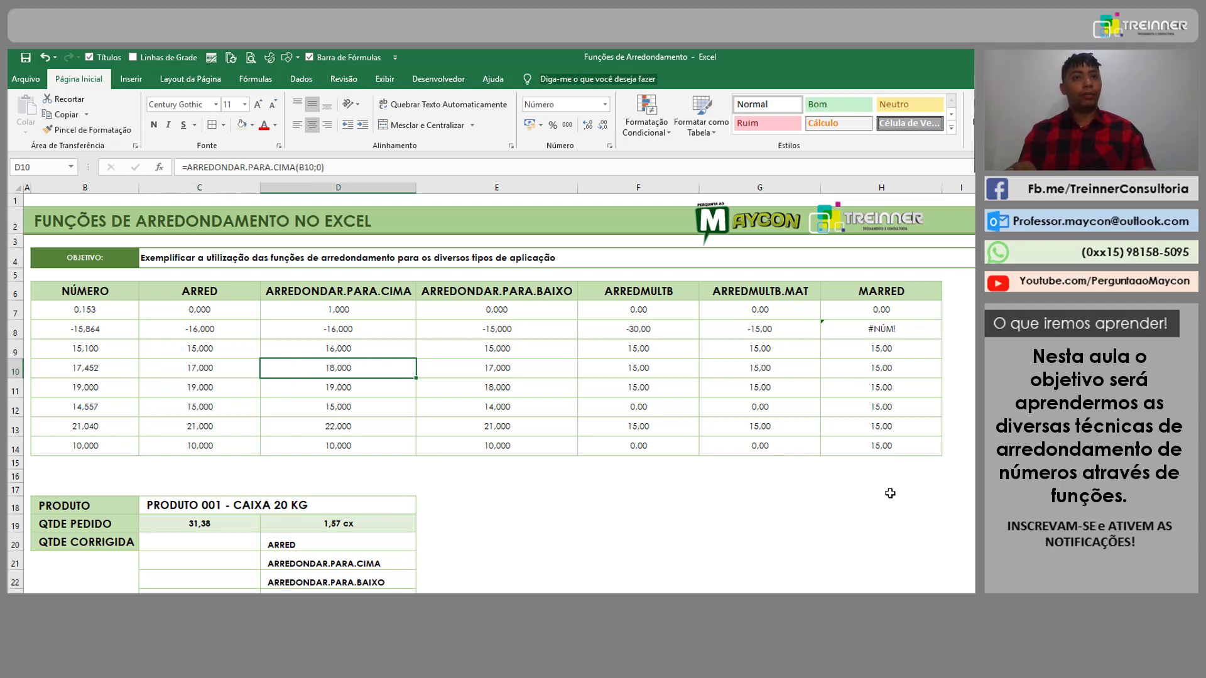
key(Right)
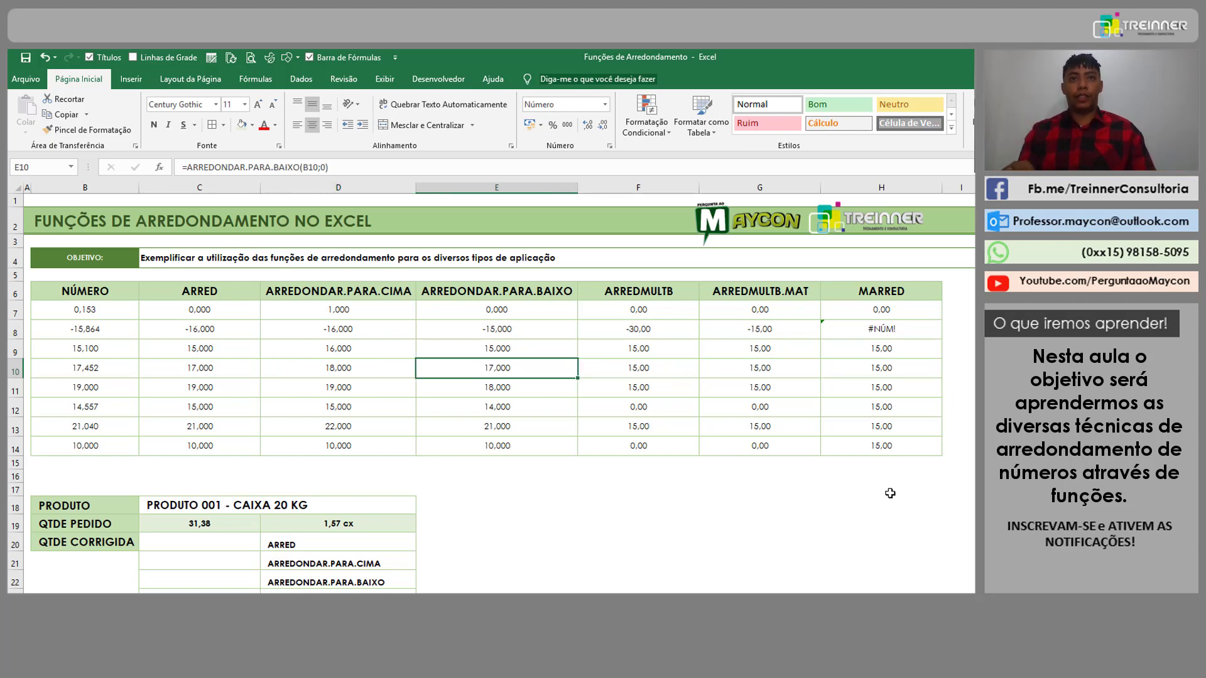
key(Right)
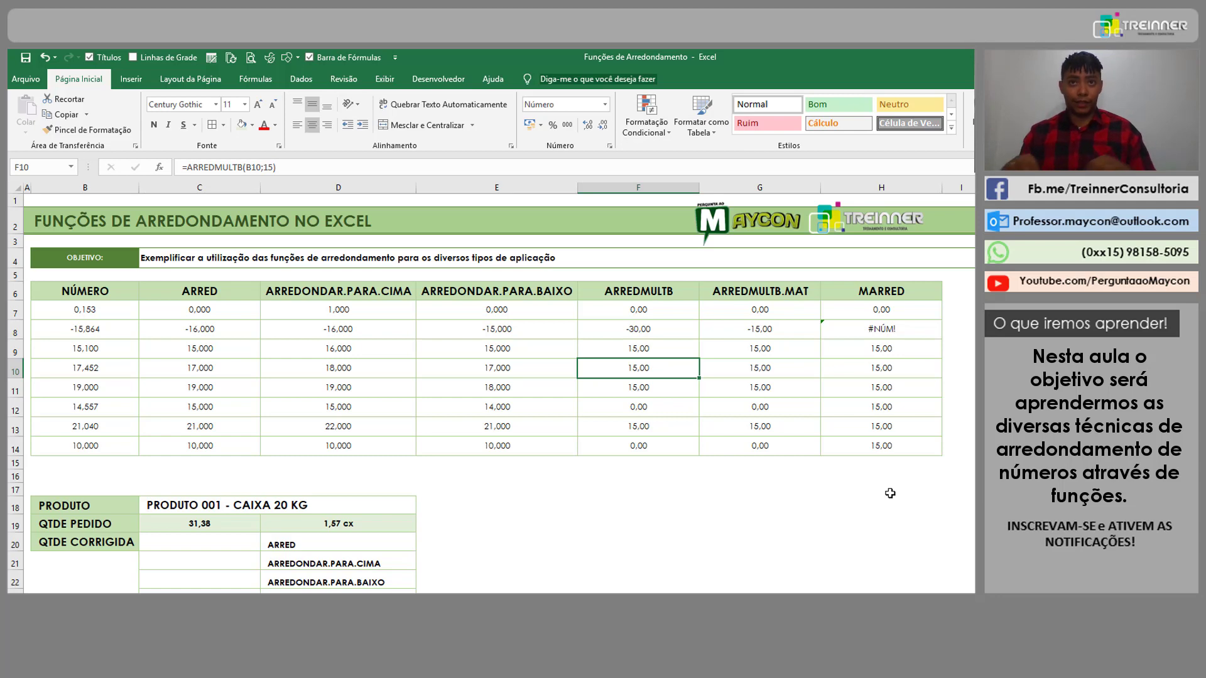
key(Right)
key(Right)
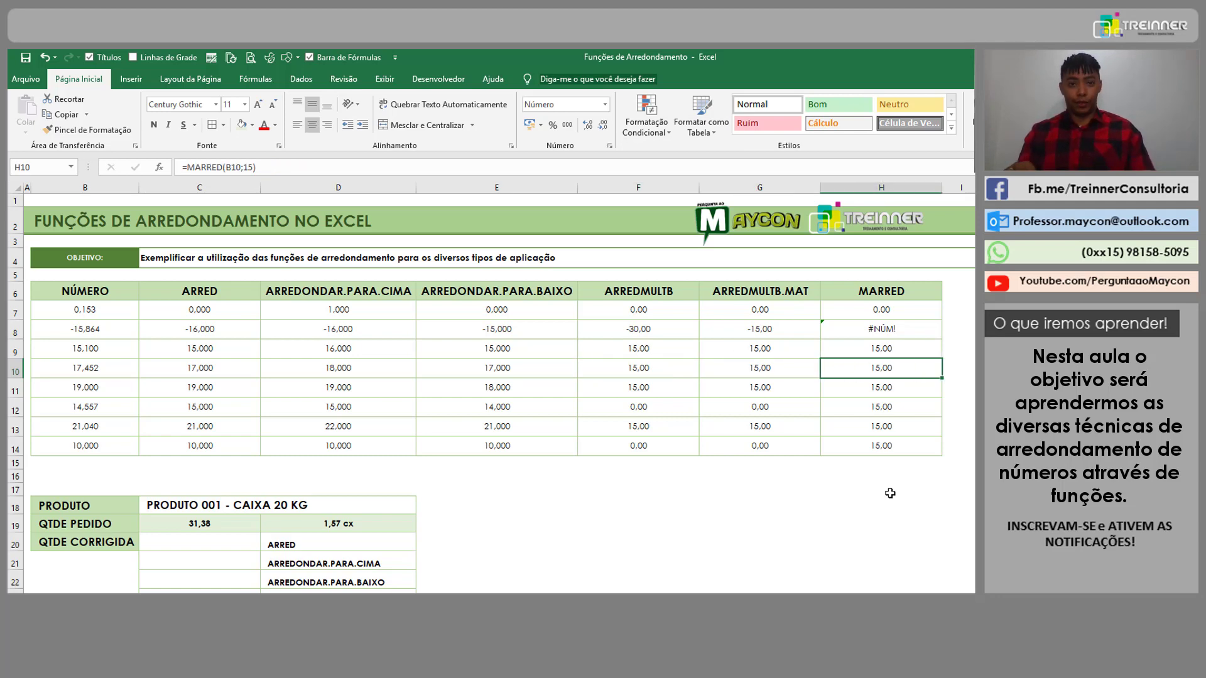
key(Left)
key(Left)
key(Right)
key(Right)
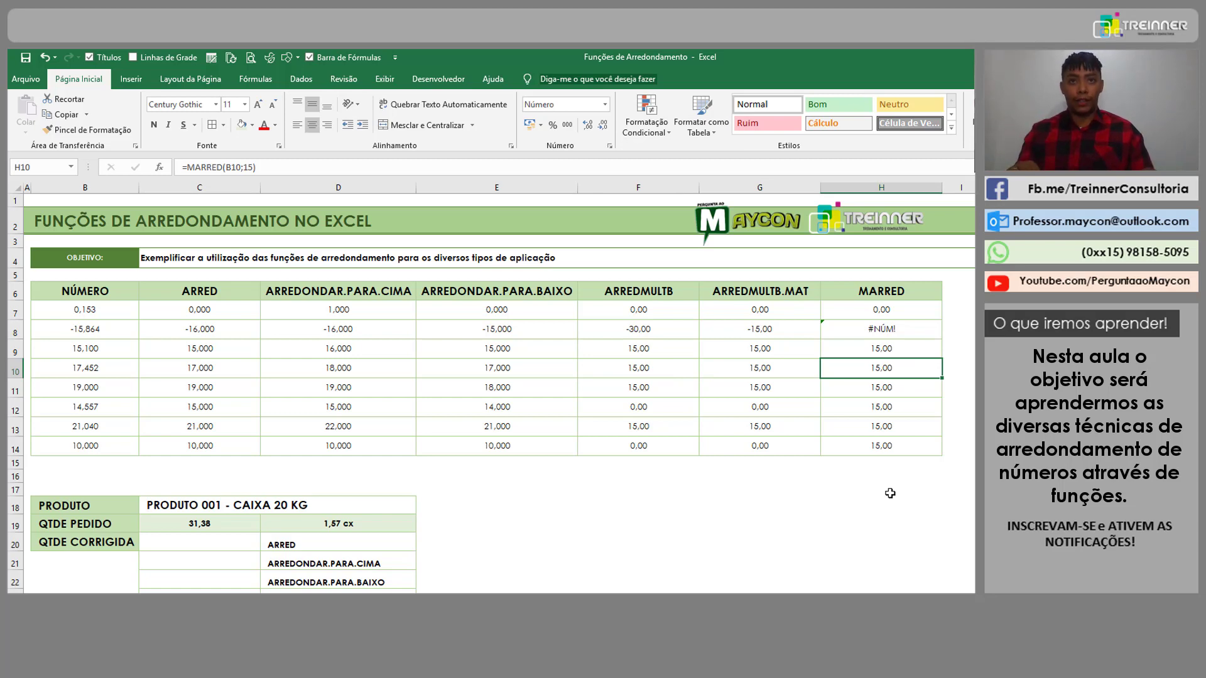
Step: Examine the rounding results in row 12 and check their source number in B12
key(Down)
key(Left)
key(Left)
key(Left)
key(Down)
key(Right)
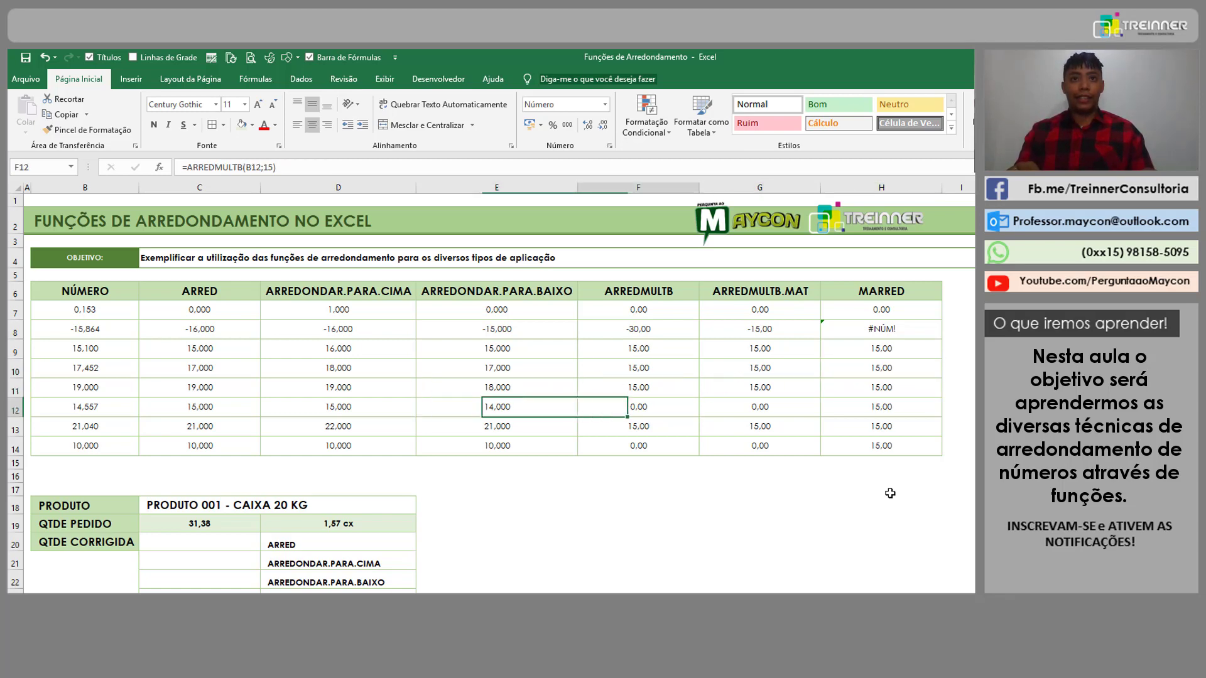
key(Left)
key(Left)
key(Left)
key(Left)
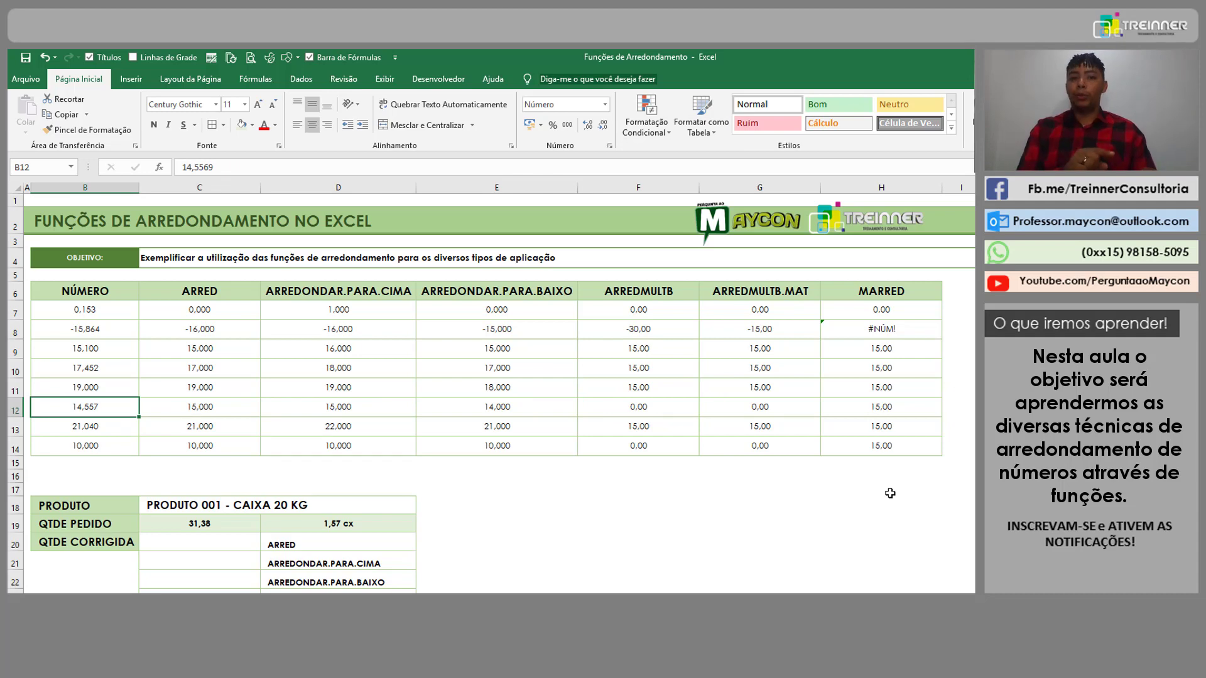
Step: Examine the row 12 formulas and results, comparing ARREDMULTB and ARREDMULTB.MAT with MARRED in H12
key(Right)
key(Right)
key(Right)
key(Right)
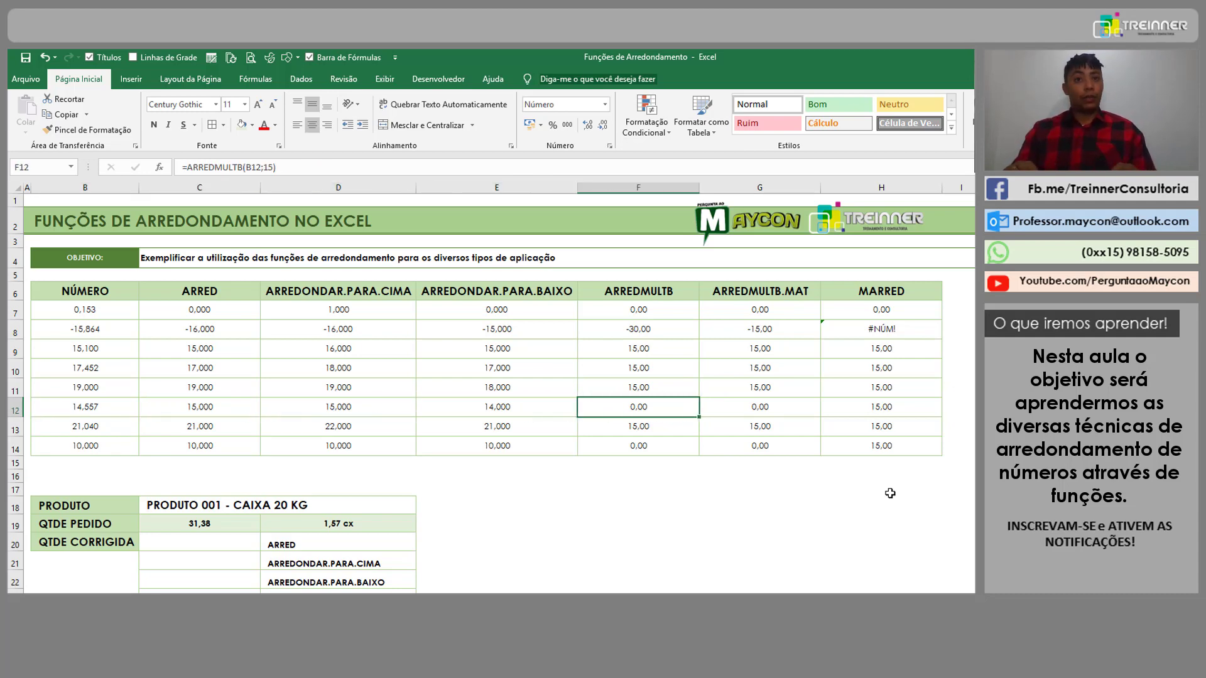
key(shift+Right)
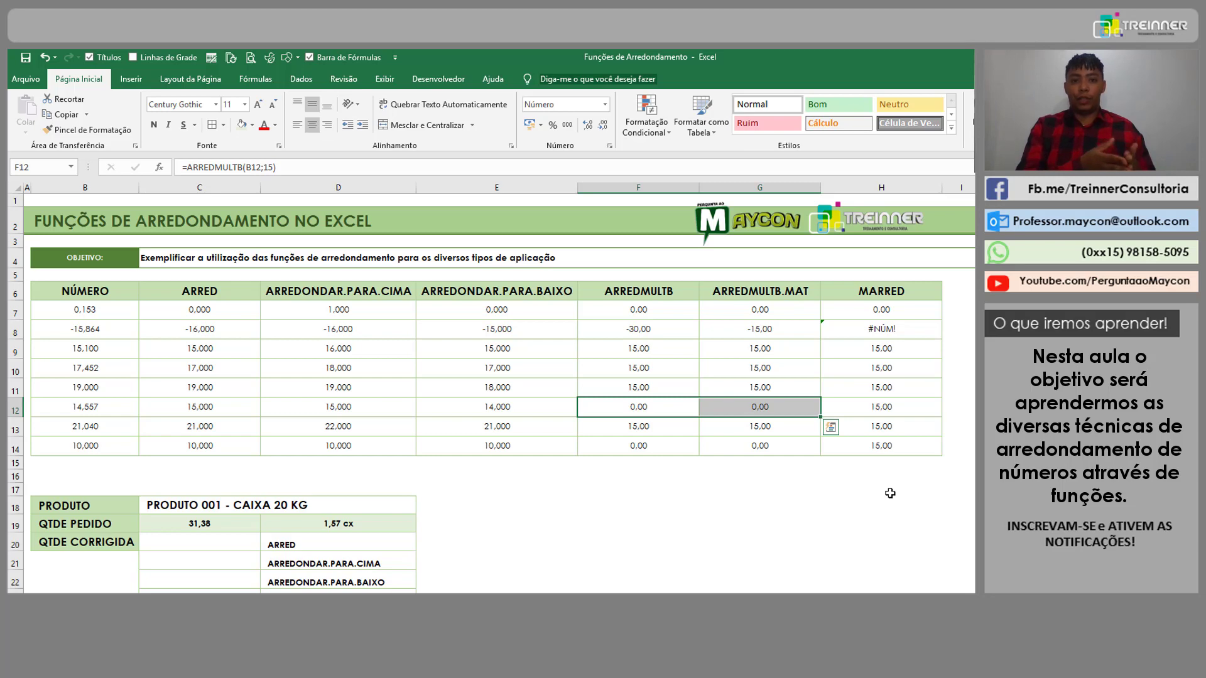
key(Right)
key(Right)
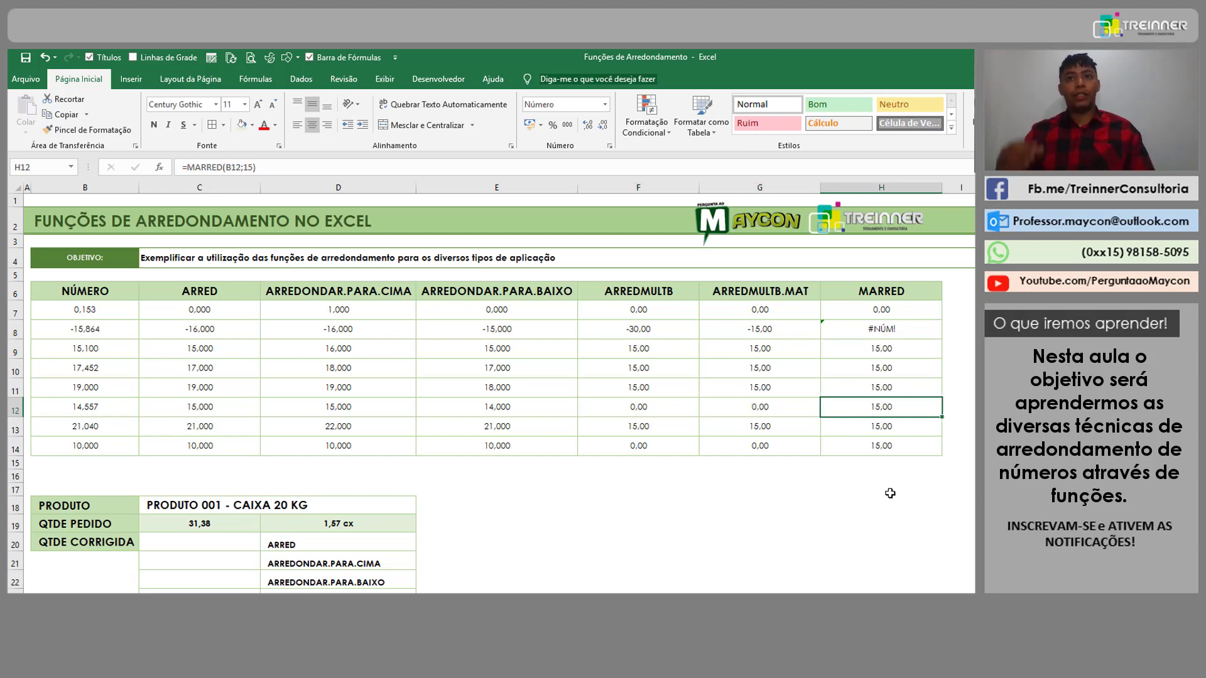
Step: Test the rounding functions in row 12 with a source number of 1 in B12
key(Left)
key(Left)
key(Left)
key(Left)
key(Left)
key(Left)
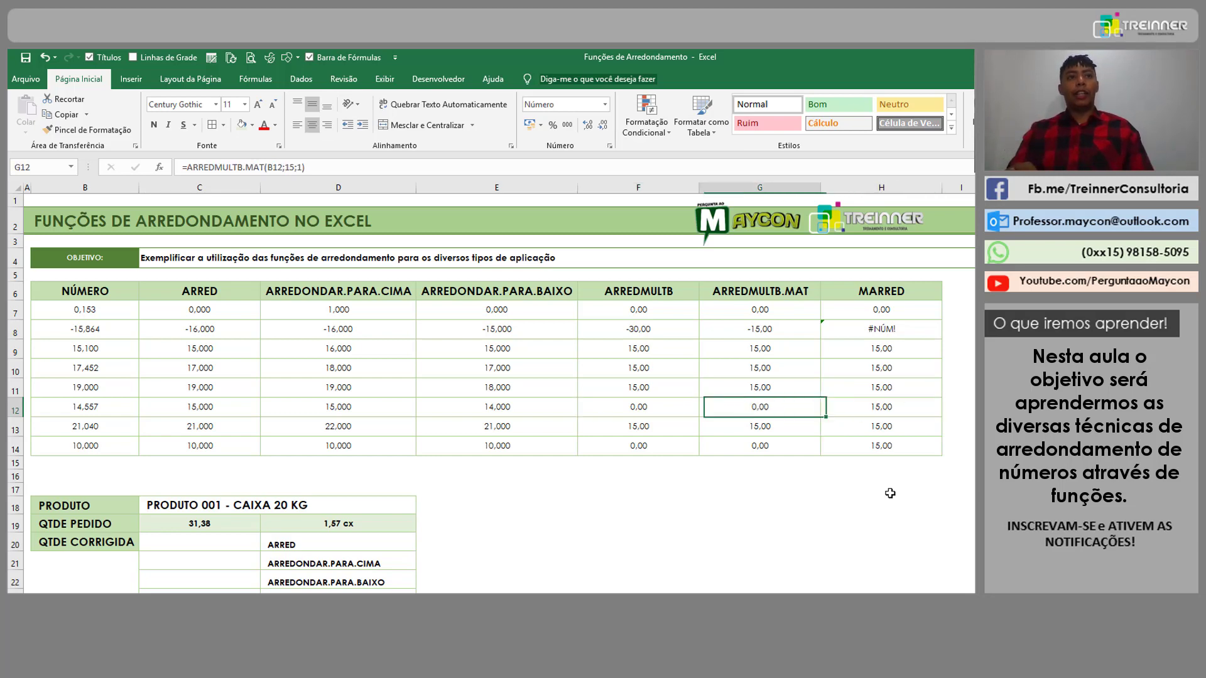
text(1)
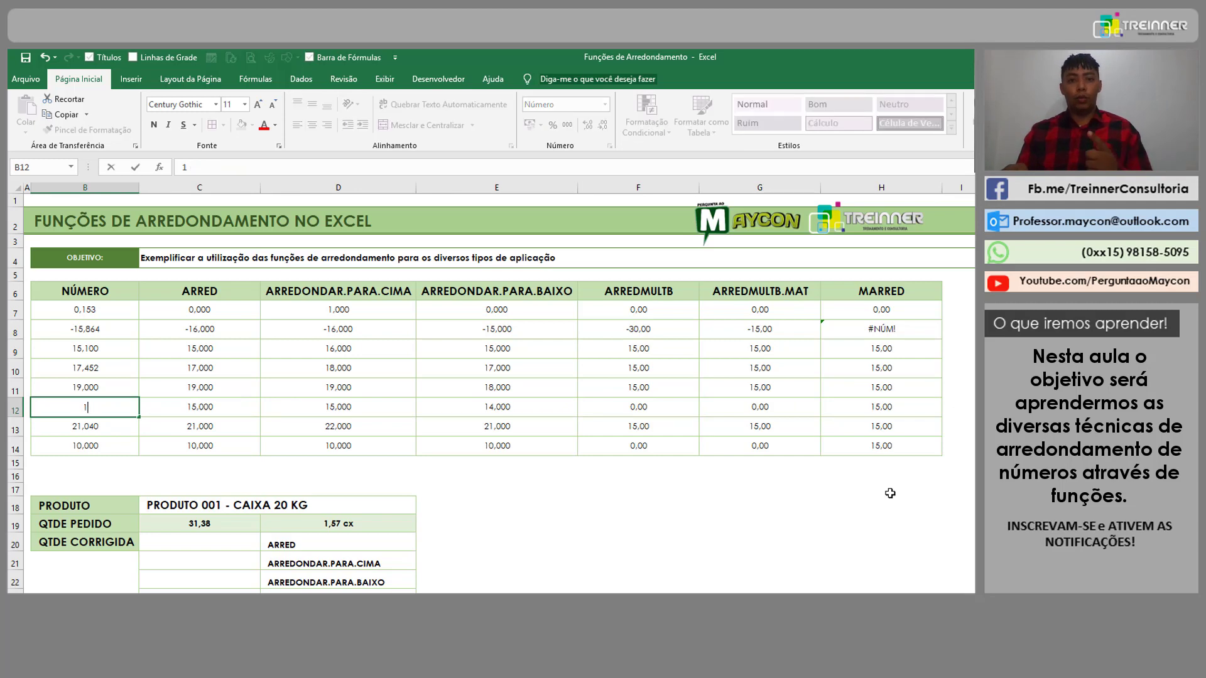
key(Return)
key(Up)
key(Right)
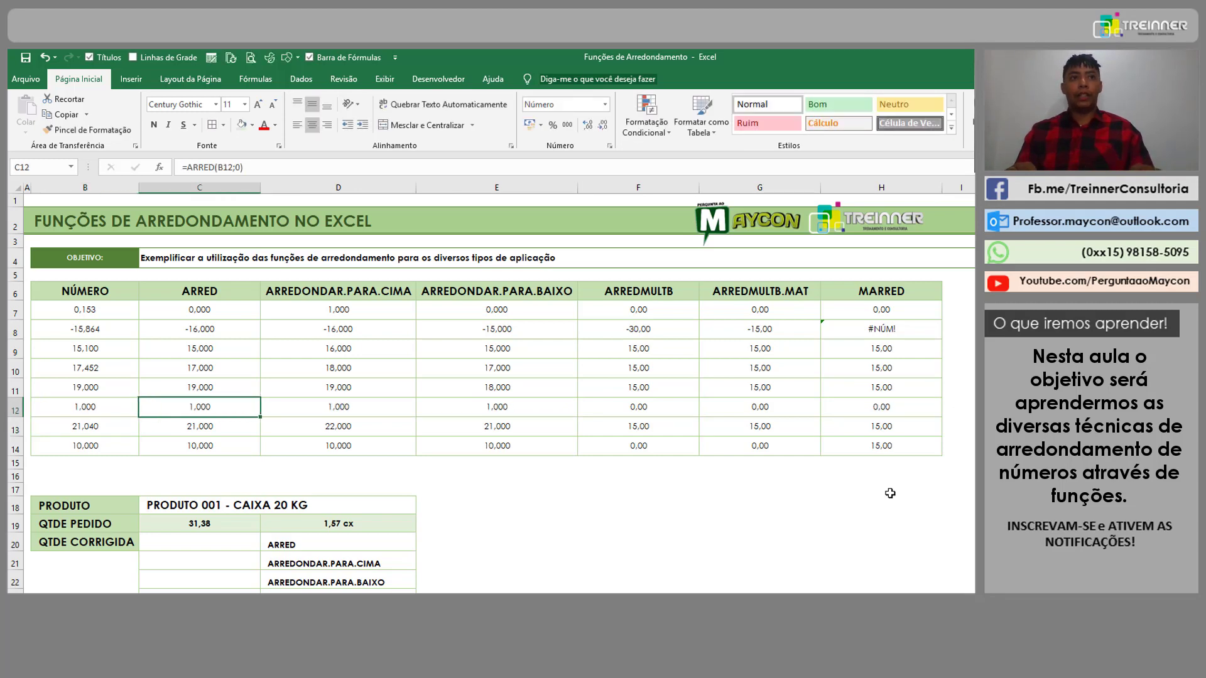
Step: Set the source number in B12 to 15 and check the results across row 12
key(Left)
text(15)
key(Return)
key(Up)
key(Right)
key(Right)
key(Right)
key(Right)
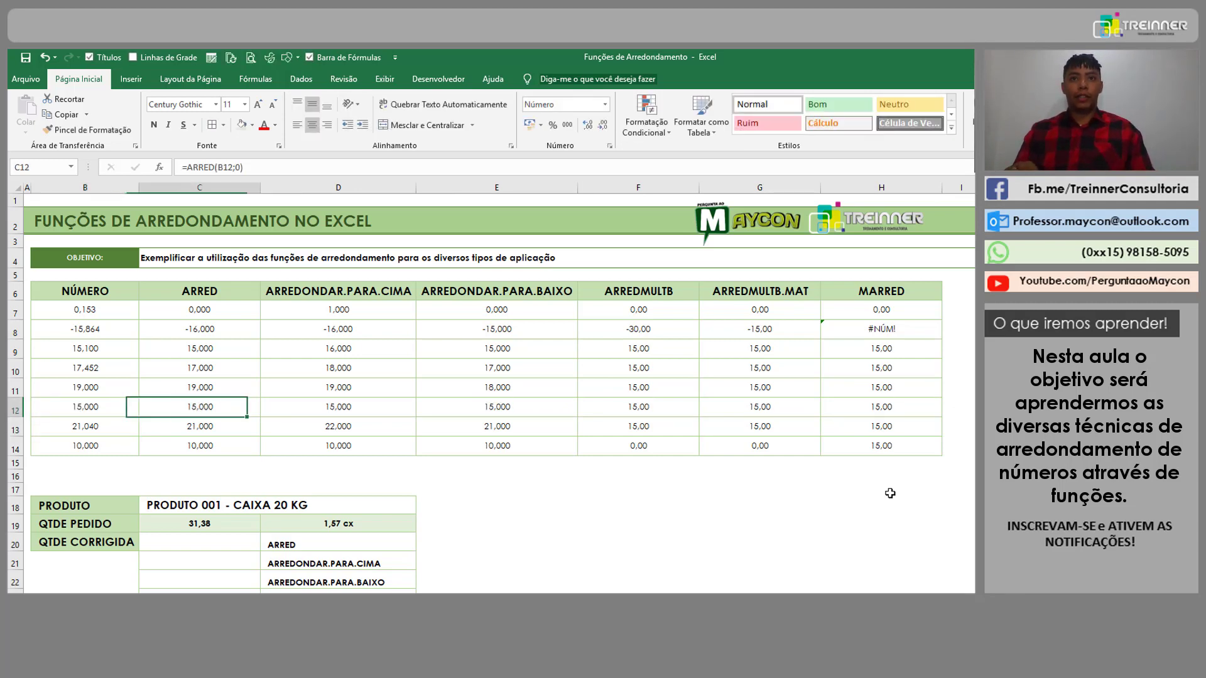
key(Right)
Step: Set the source number in B12 to 13 and compare the results from ARRED to MARRED
key(Left)
key(Left)
key(Left)
key(Left)
key(Left)
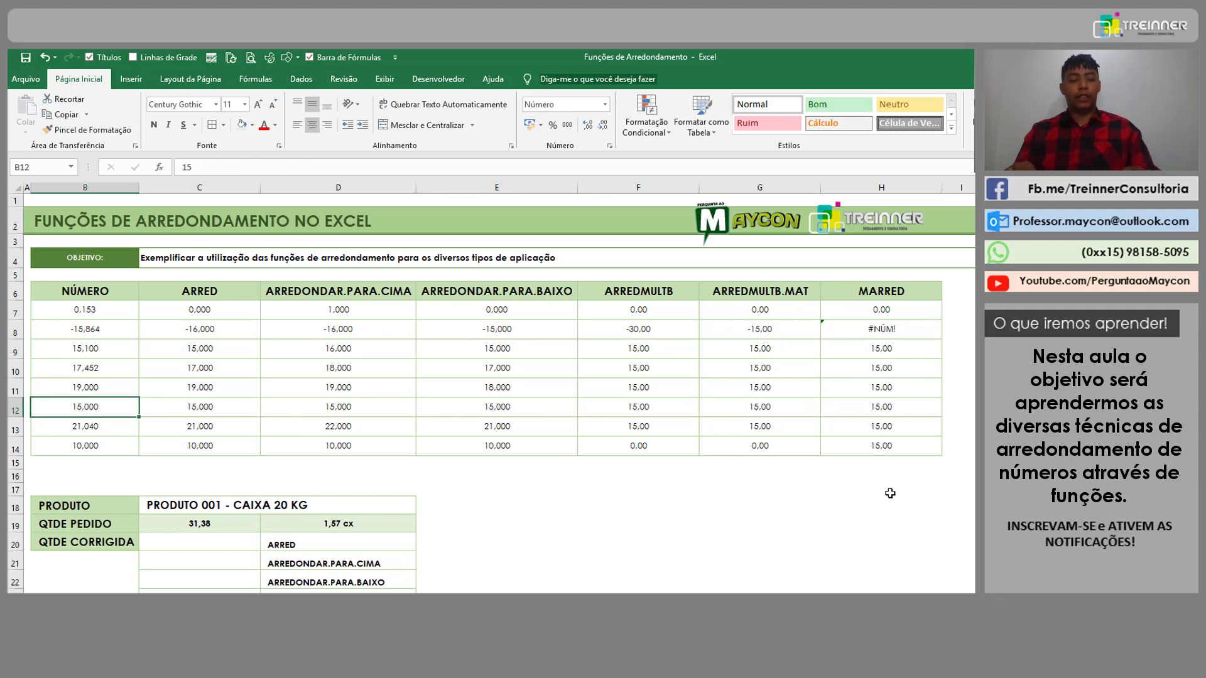
text(13)
key(Return)
key(Up)
key(Right)
key(Right)
key(Right)
key(Right)
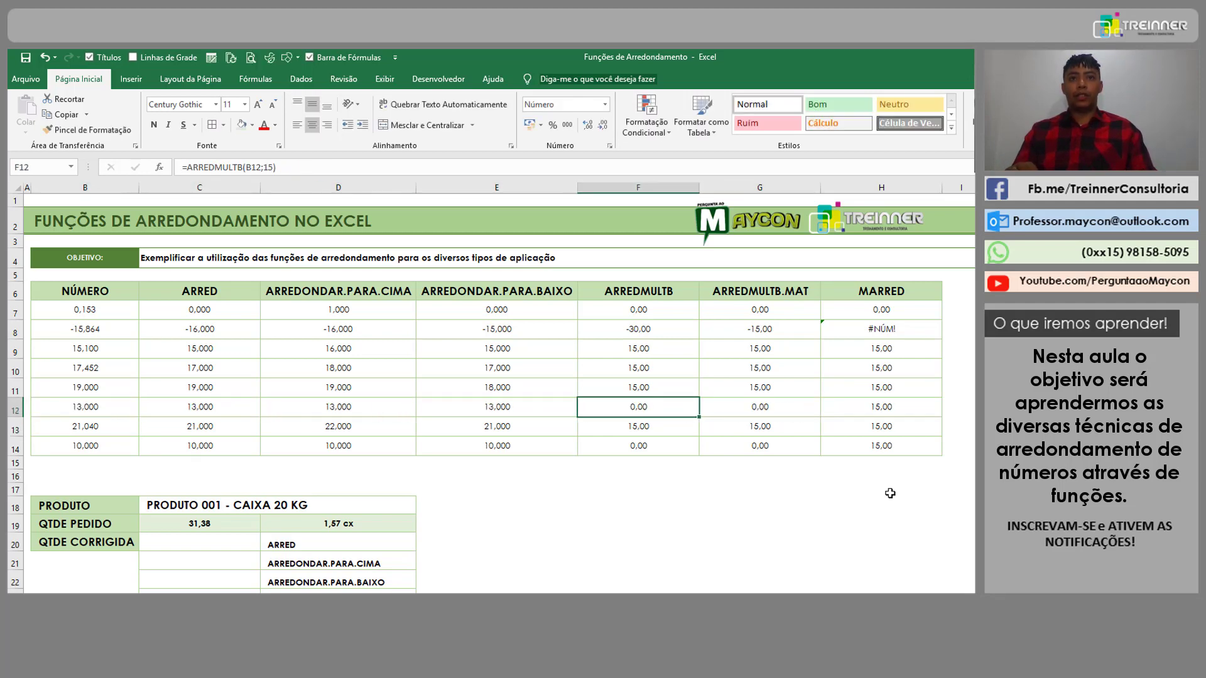
key(Right)
key(Right)
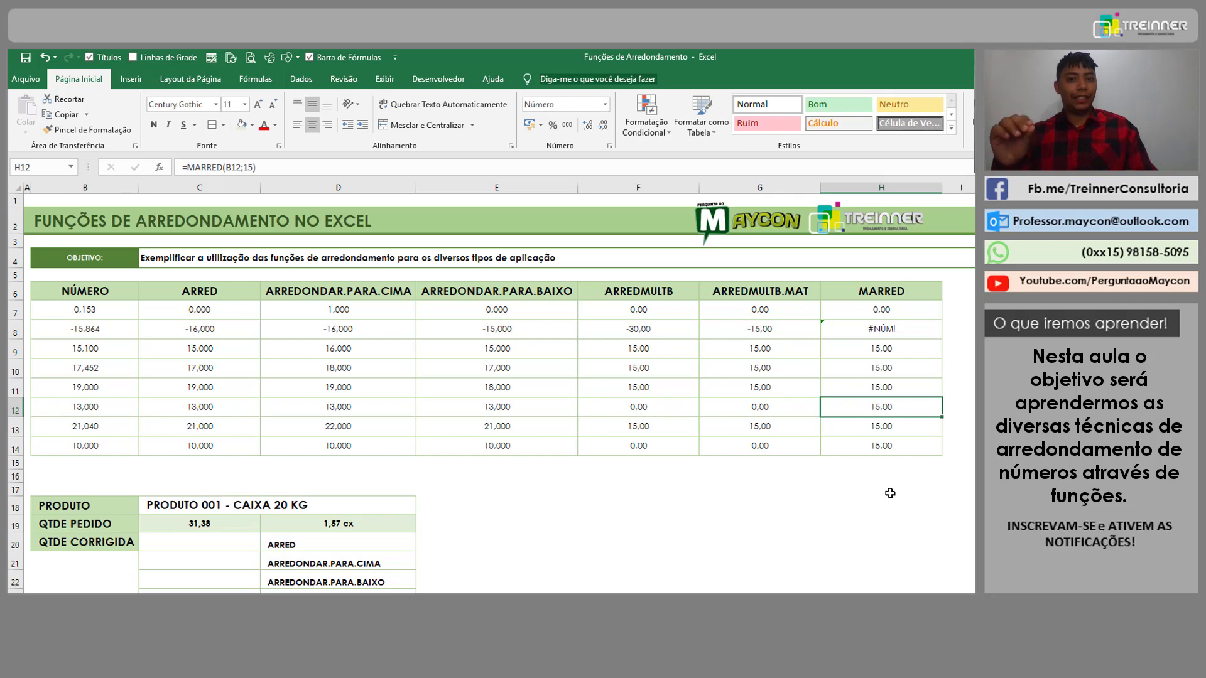
Step: Restore the original 14,5569 in B12 and recheck the results across row 12 up to MARRED
key(Left)
key(Left)
key(Left)
key(Left)
key(Left)
key(Left)
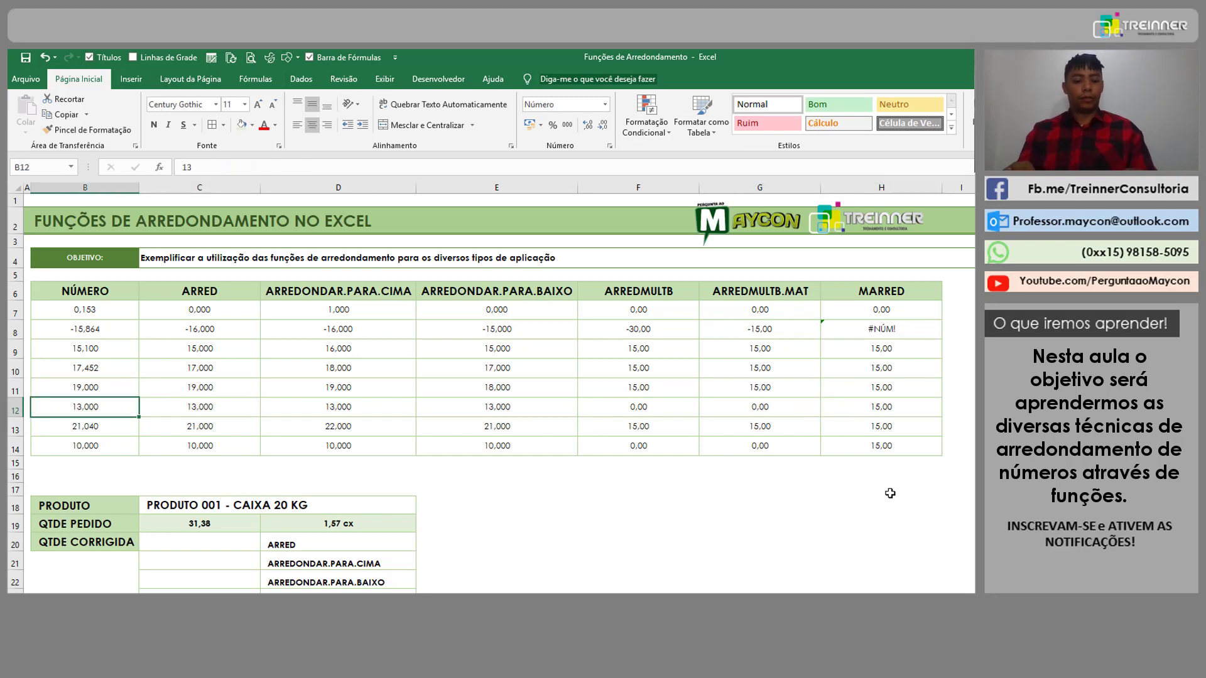
text(14,5569)
key(Return)
key(Up)
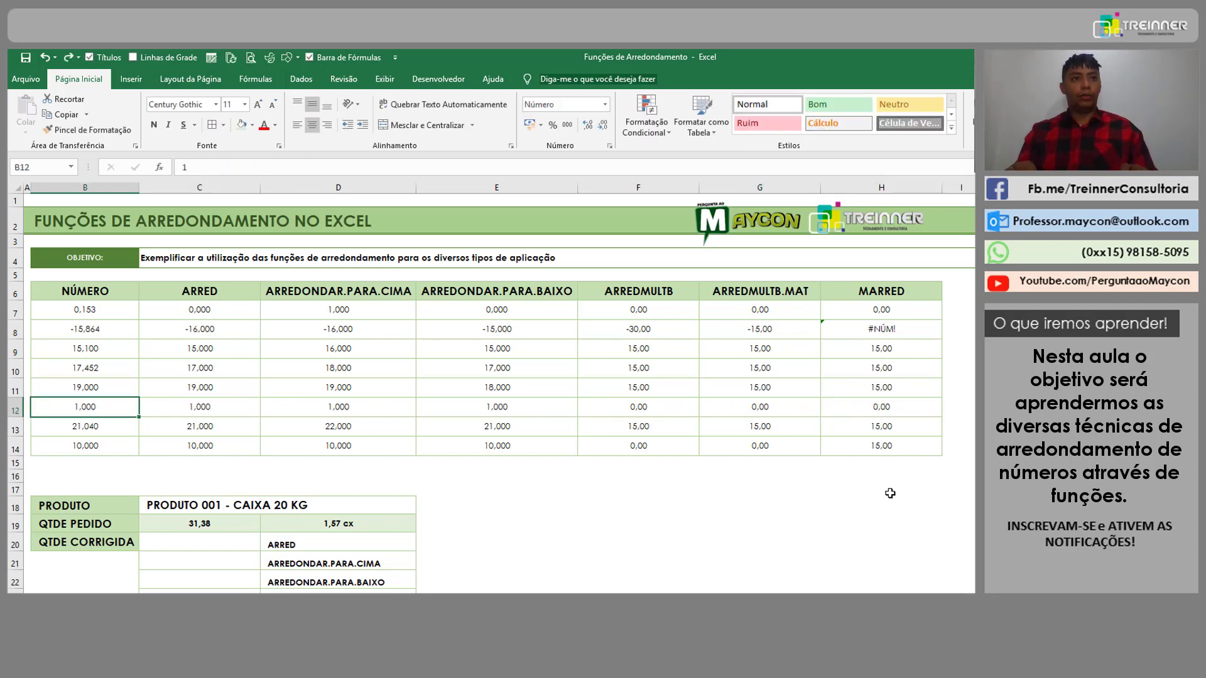
key(Right)
key(Right)
key(Right)
key(Right)
key(Right)
key(Right)
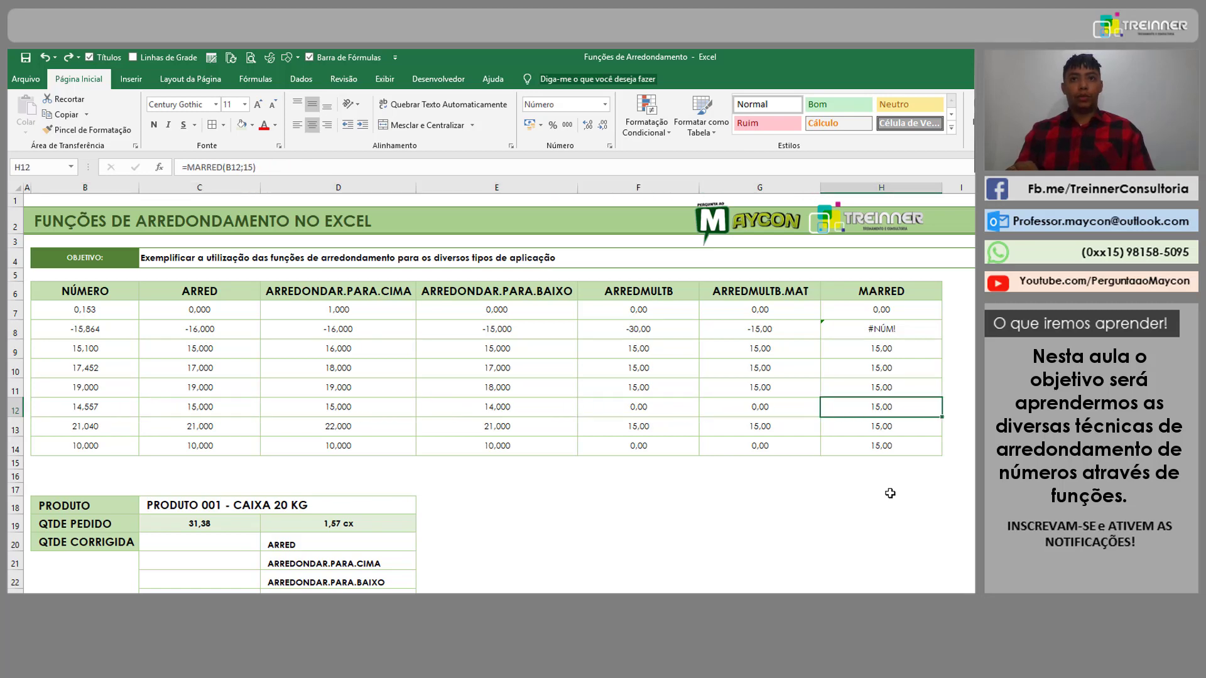
Step: Compare the source number in B13 with each function's result across row 13
key(Down)
key(Left)
key(Left)
key(Left)
key(Left)
key(Left)
key(Left)
key(Right)
key(Right)
key(Right)
key(Right)
key(Right)
key(Right)
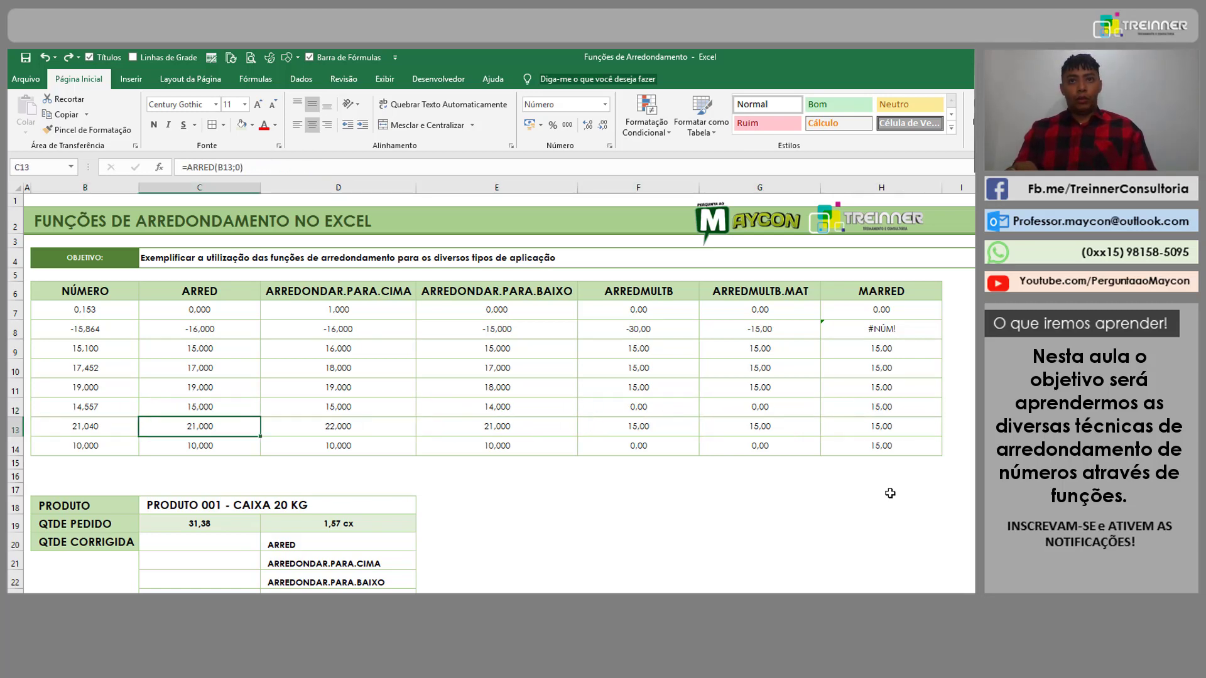
key(Left)
key(Left)
key(Right)
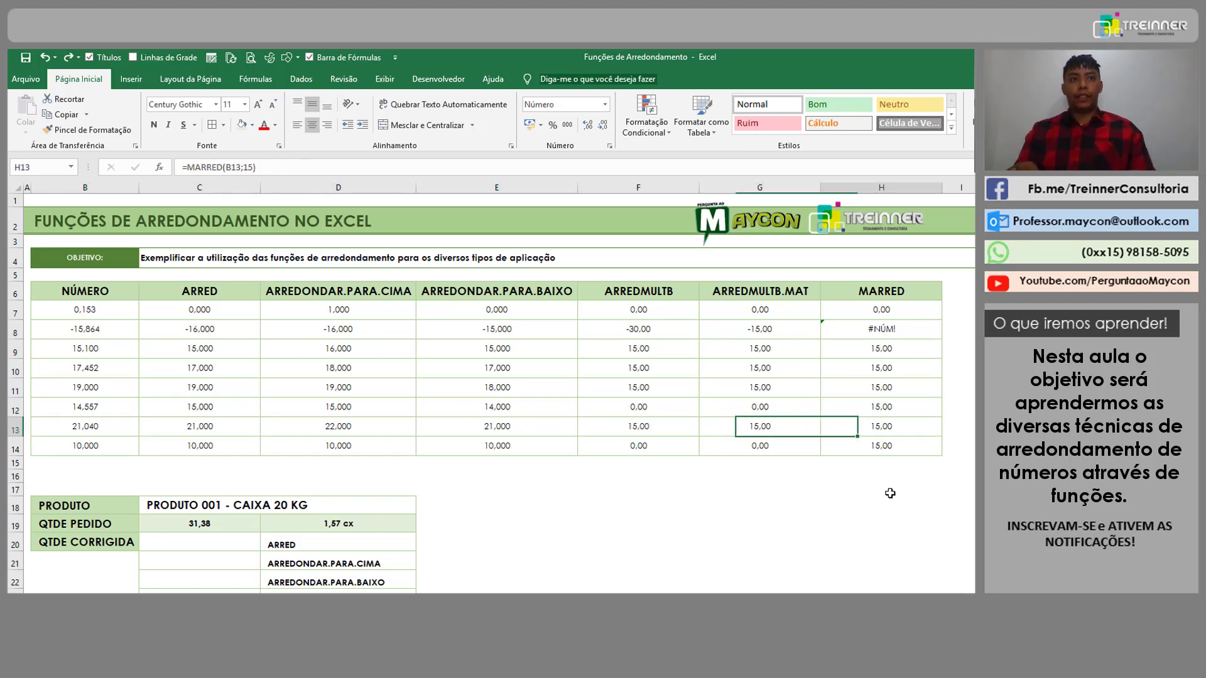
key(Right)
Step: Try a source number of 9 in B14 and undo the entry
key(Down)
key(Left)
key(Left)
key(Left)
key(Left)
key(Left)
key(Left)
key(Left)
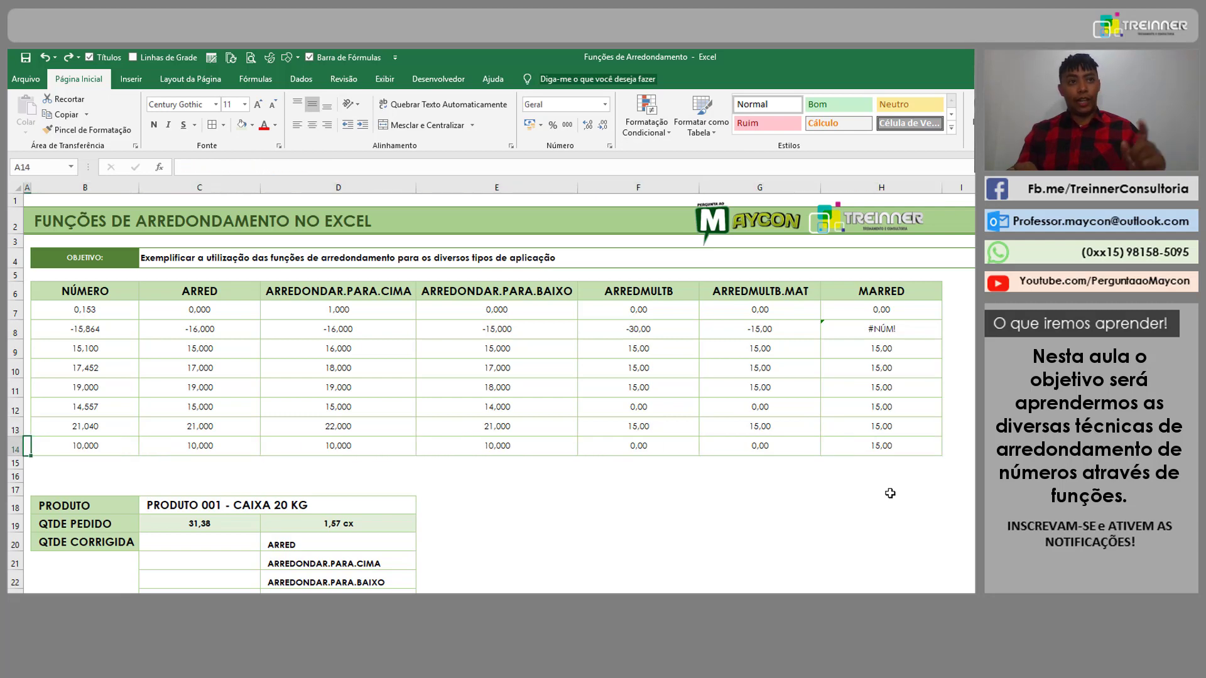
key(Right)
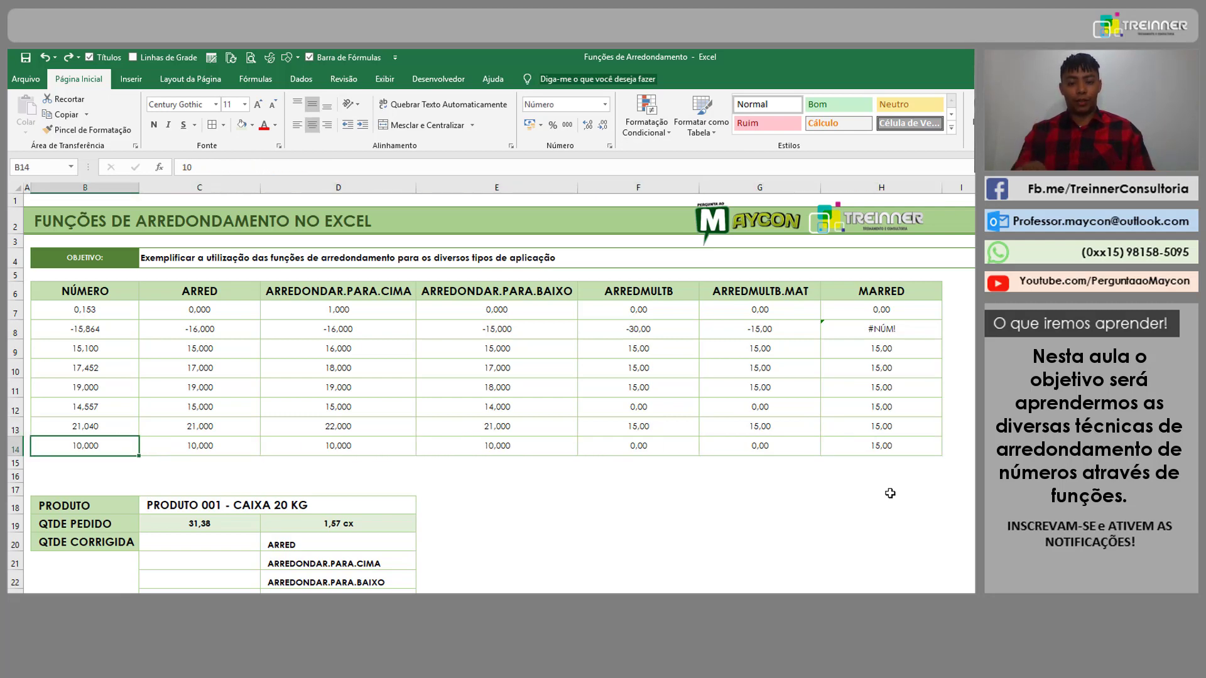
text(9)
key(Return)
key(ctrl+z)
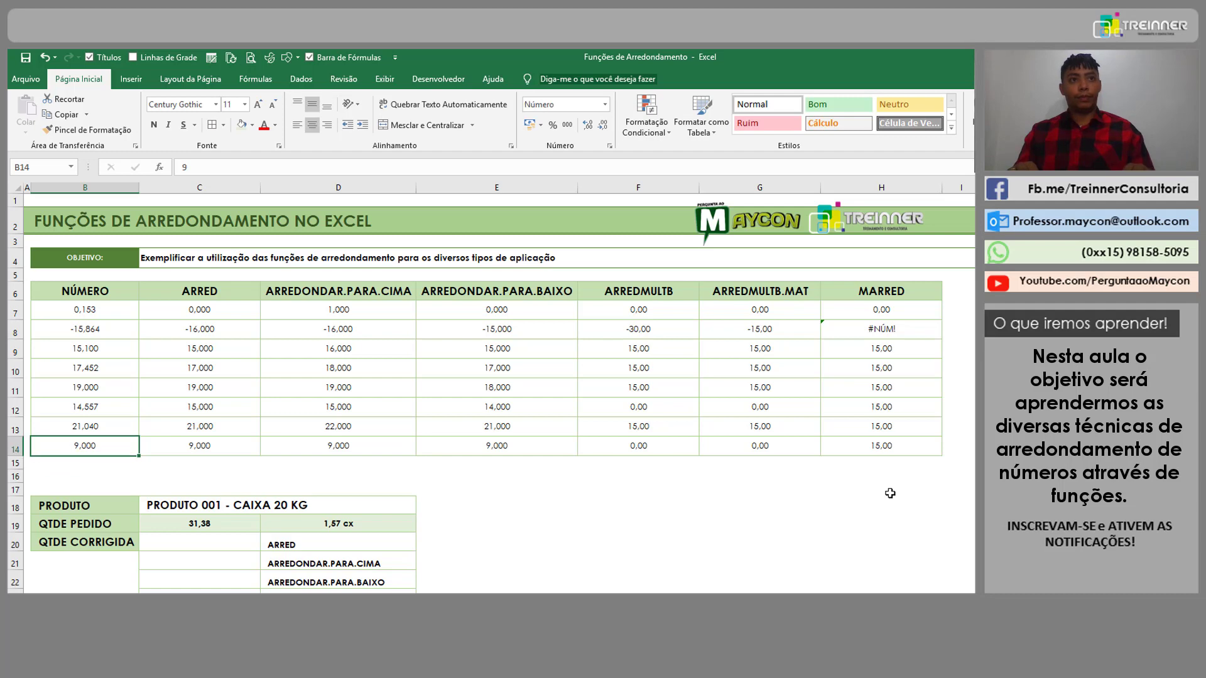
Step: Examine each function's formula and result across row 14, from ARRED to MARRED
key(Right)
key(Right)
key(Right)
key(Right)
key(Right)
key(Right)
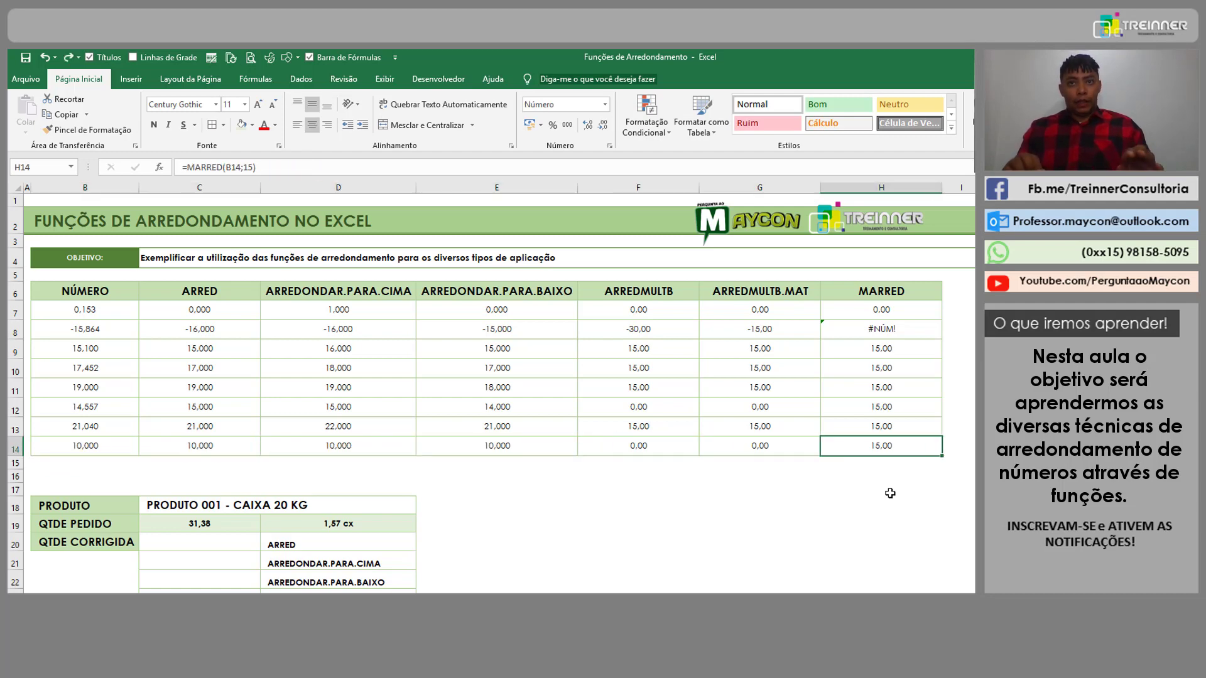
Step: Review the MARRED results up column H and highlight the table values from B7 to H13
key(Up)
key(Up)
key(Up)
key(Up)
key(Up)
key(Up)
key(Up)
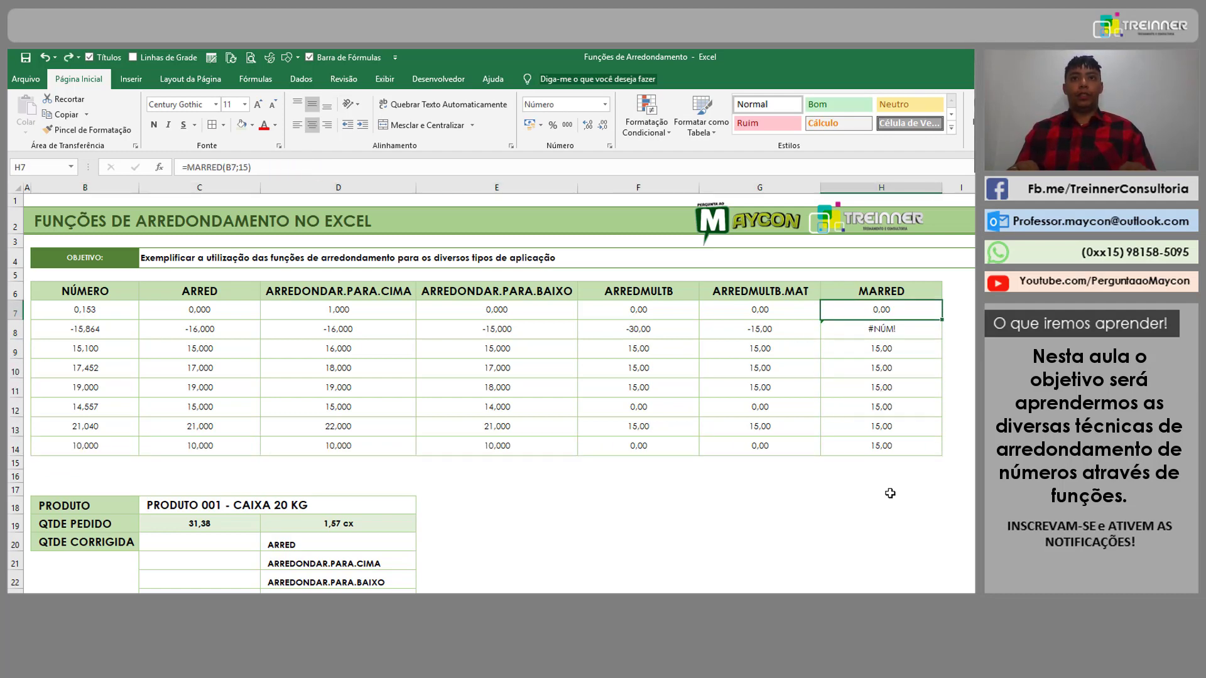
key(shift+Down)
key(shift+Down)
key(shift+Down)
key(shift+Down)
key(shift+Left)
key(shift+Down)
key(shift+Down)
key(shift+Left)
key(shift+Left)
key(shift+Left)
key(shift+Left)
key(shift+Left)
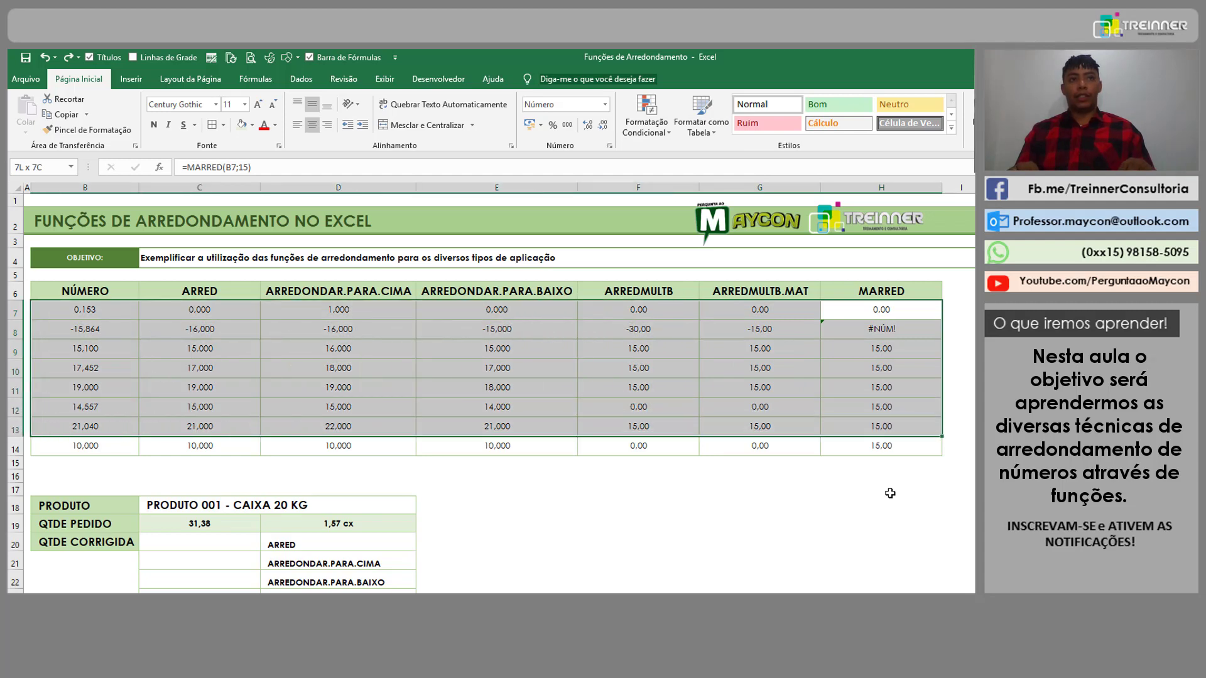
Step: Examine the product example below the table: its name, the ordered quantity in C19 and the box equivalent in D19
key(Right)
key(Down)
key(Down)
key(Down)
key(Down)
key(Down)
key(Down)
key(Down)
key(Down)
key(Down)
key(Down)
key(Down)
key(Down)
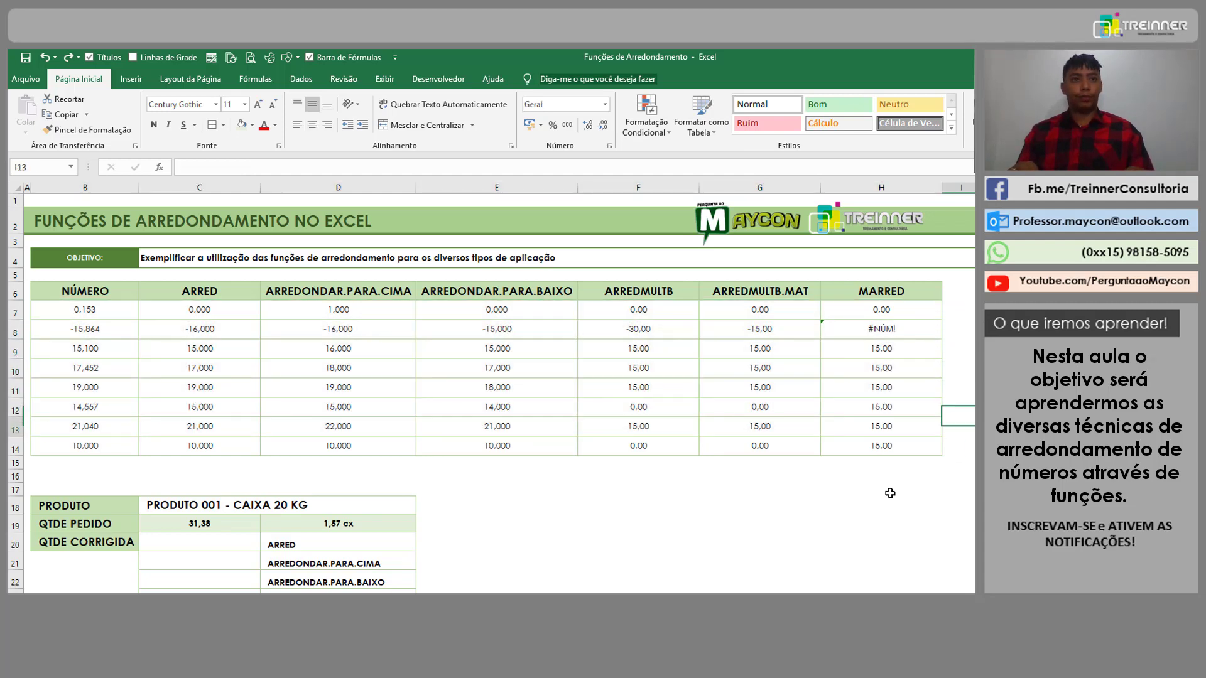
key(Left)
key(Left)
key(Left)
key(Left)
key(Left)
key(Left)
key(Left)
key(Left)
key(Up)
key(Right)
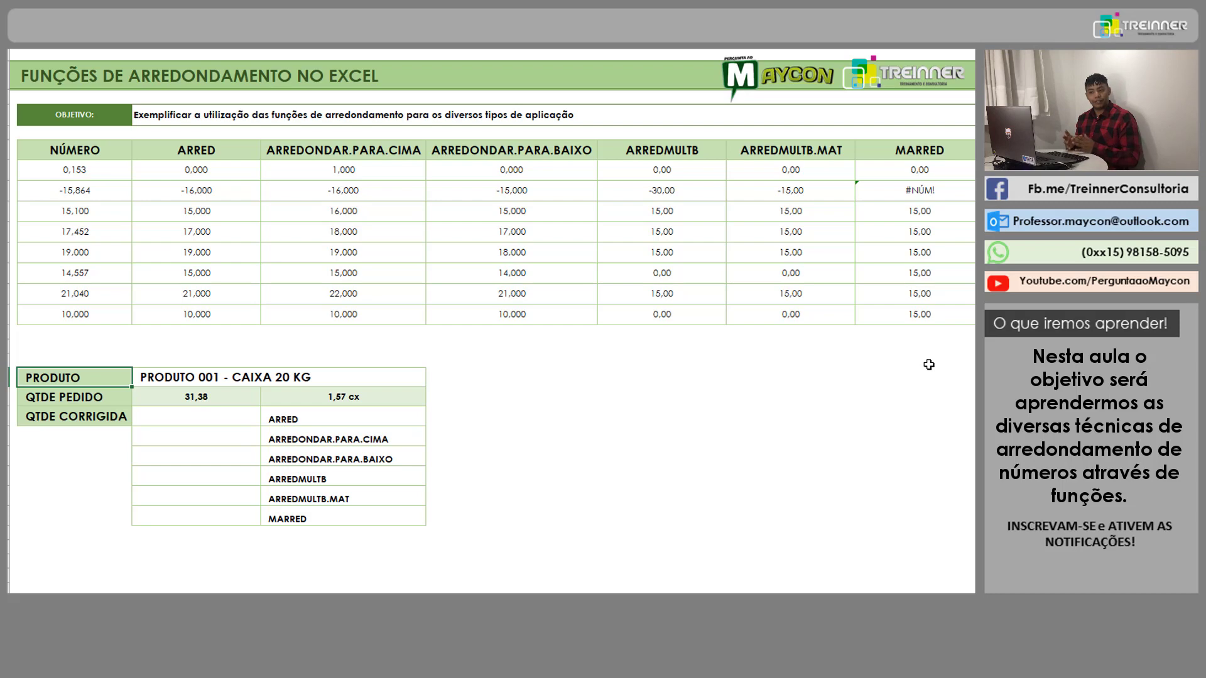
key(Right)
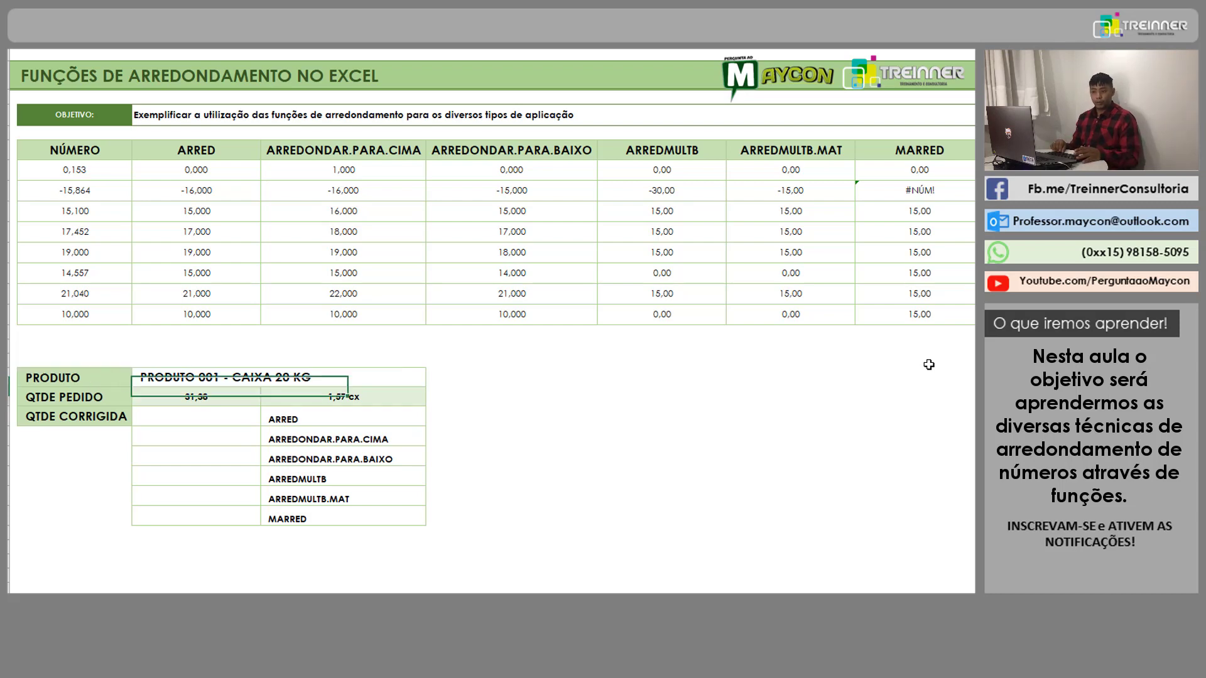
key(Down)
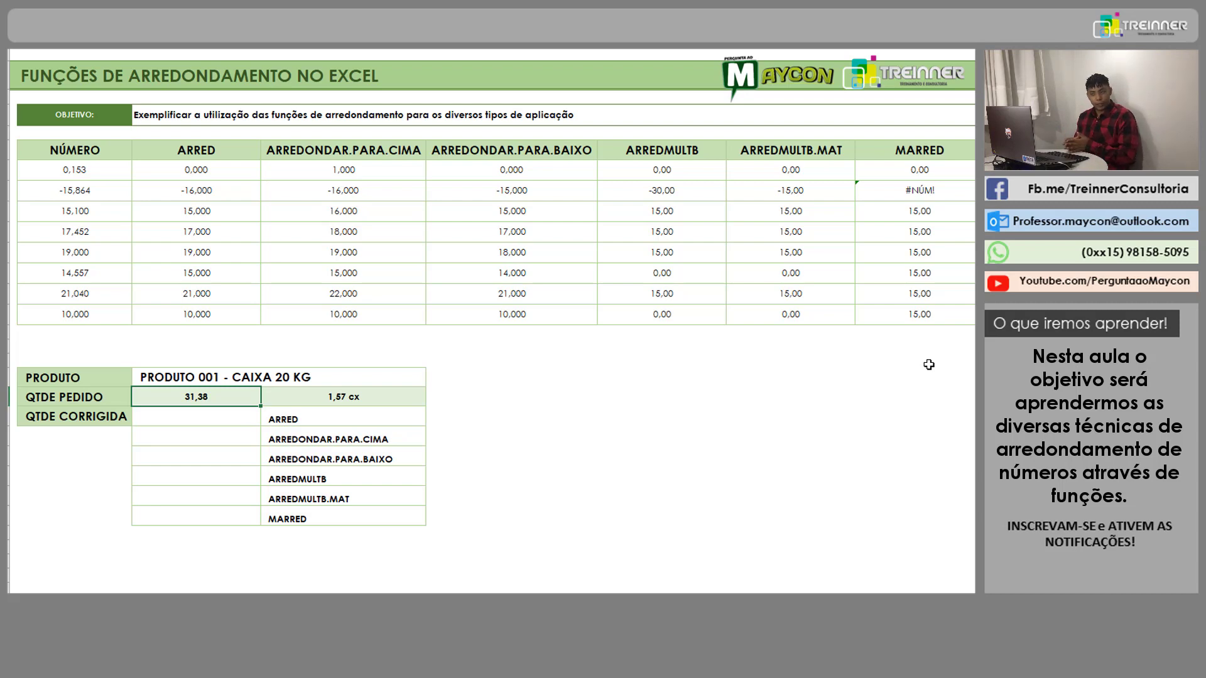
key(Right)
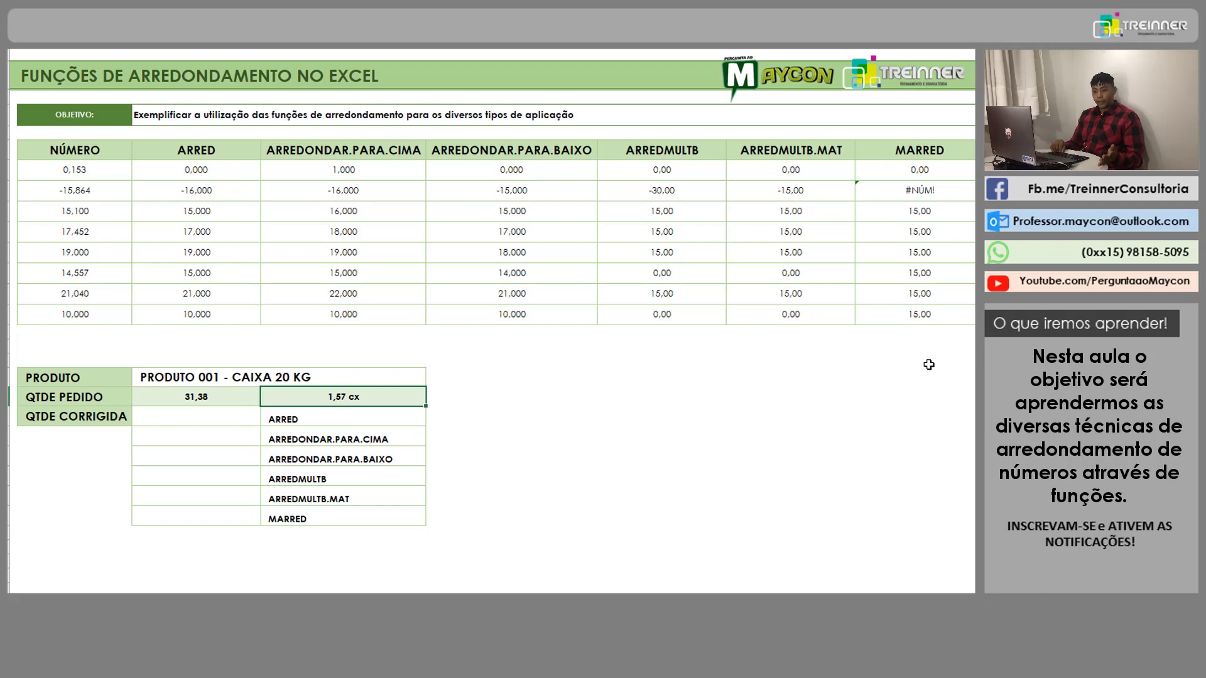
Step: Enter =ARRED(C19;0) in C20 and compare its result with the ordered quantity
key(Down)
key(Left)
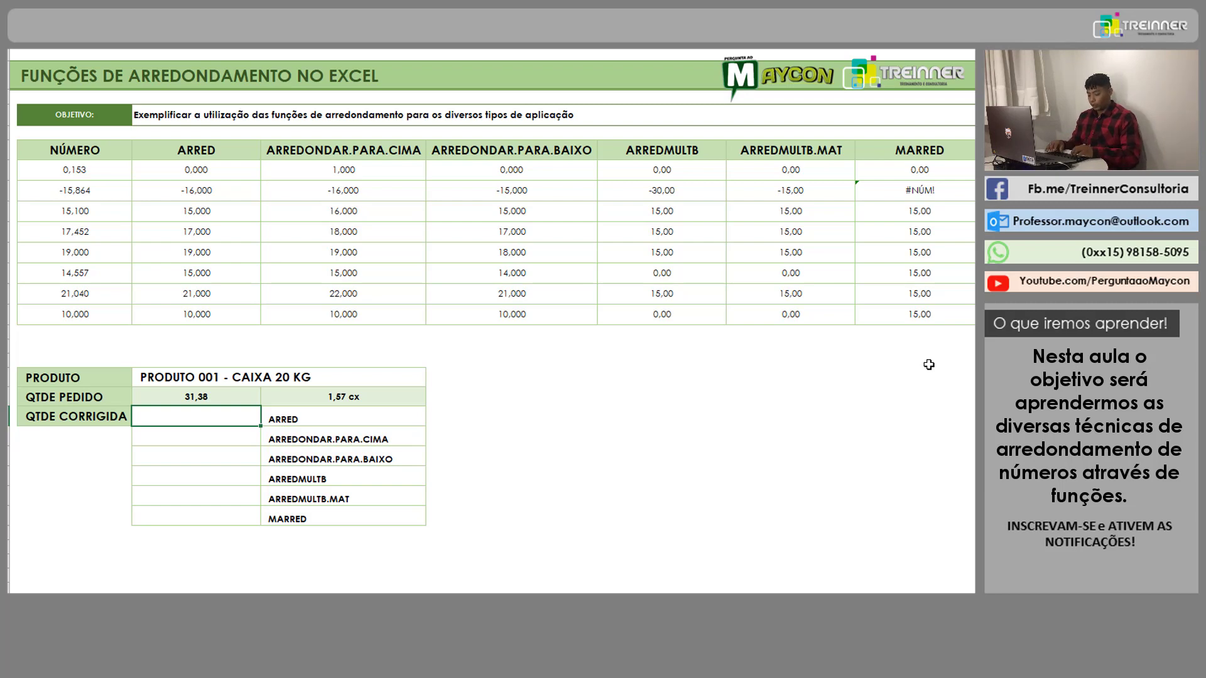
text(=are)
key(BackSpace)
text(re)
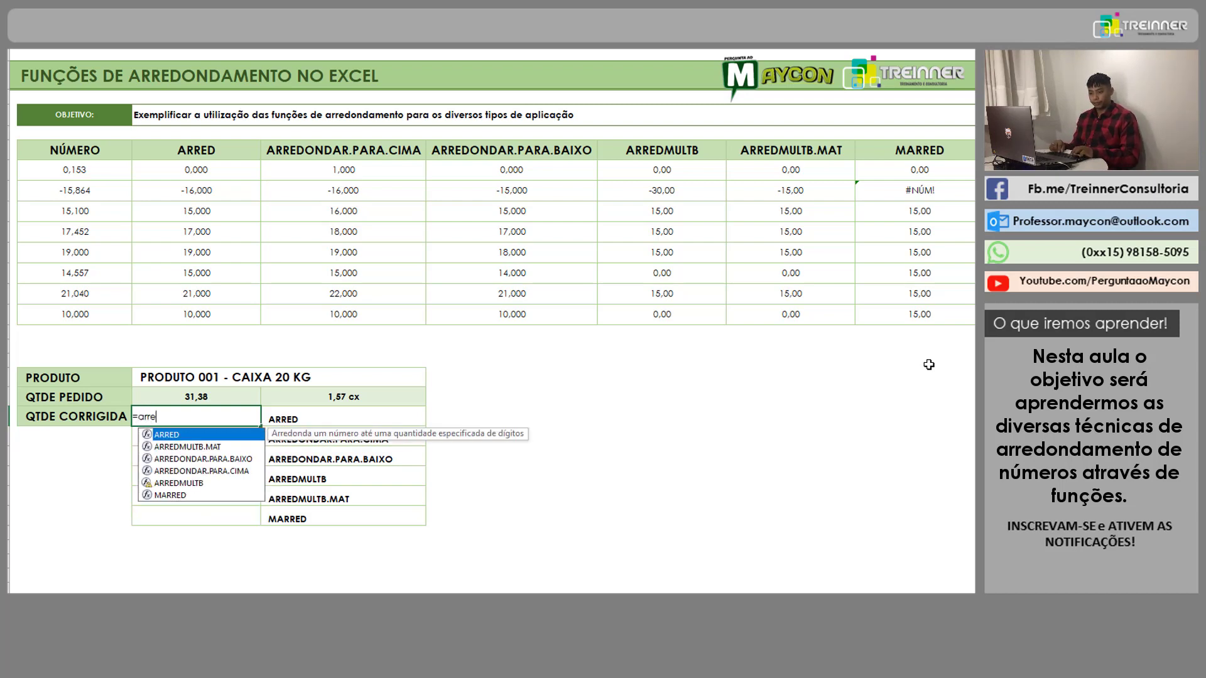
key(Tab)
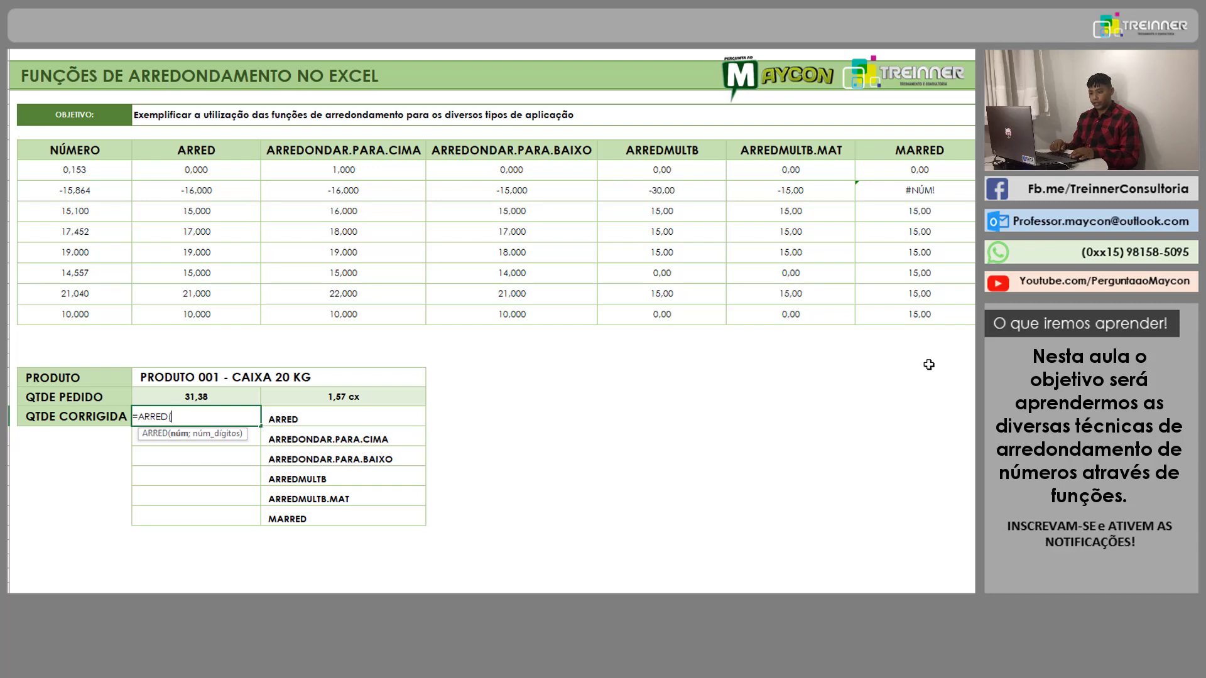
key(Up)
text(;0))
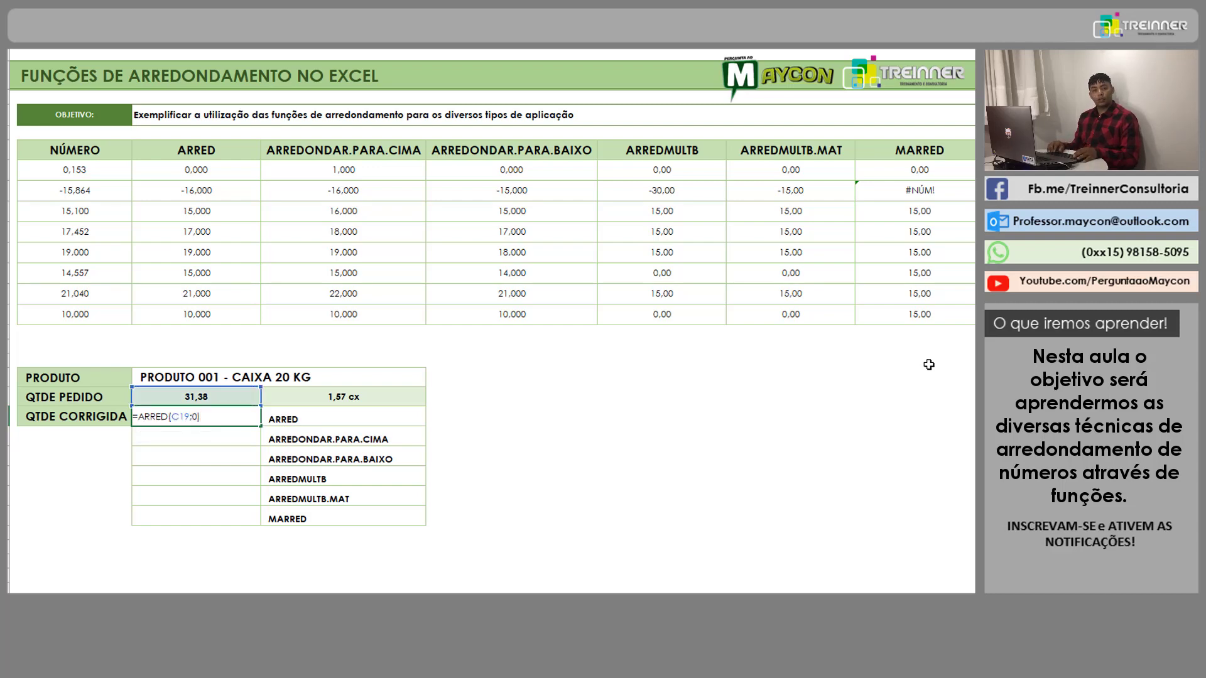
key(Return)
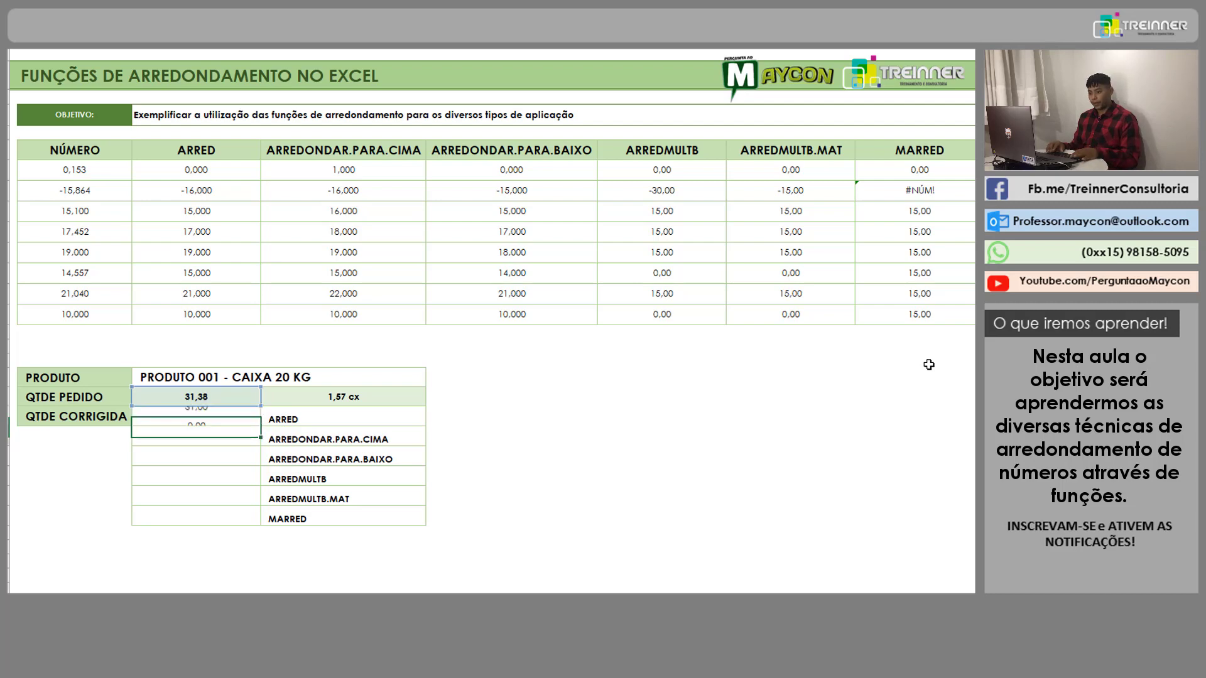
key(Up)
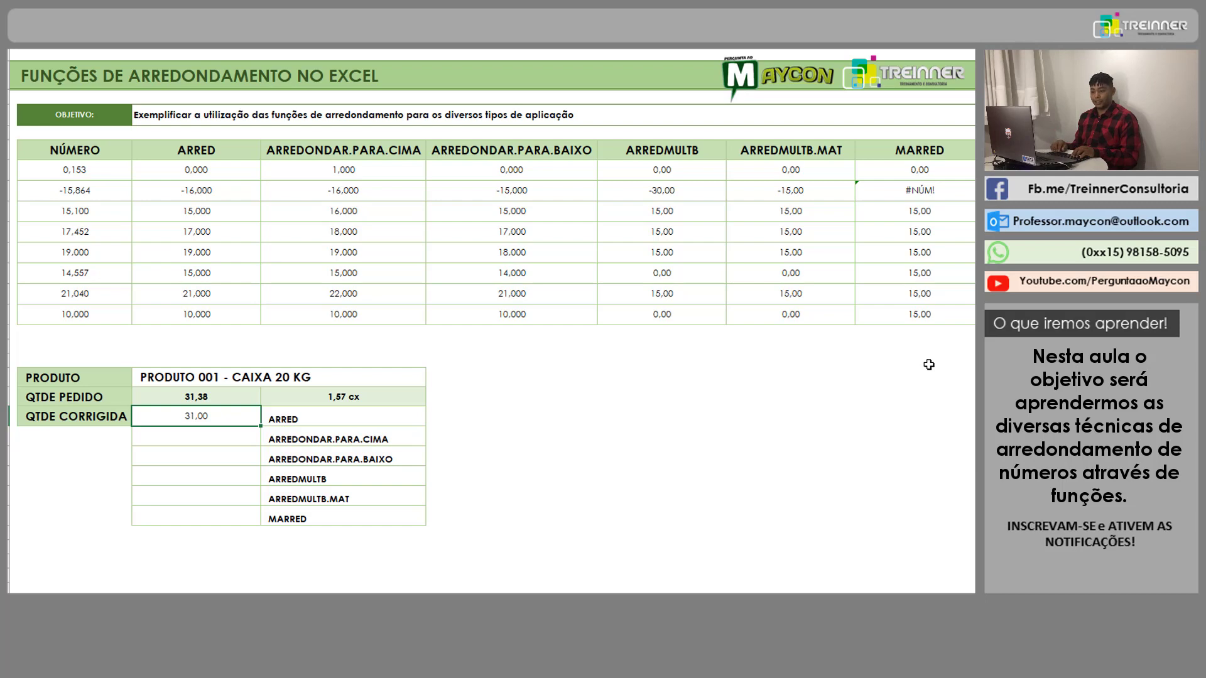
key(Up)
key(Up)
key(Down)
key(Down)
Step: Enter =ARREDONDAR.PARA.BAIXO(C19;0) in C21, the cell beside the ARREDONDAR.PARA.CIMA label
key(Down)
text(=arre)
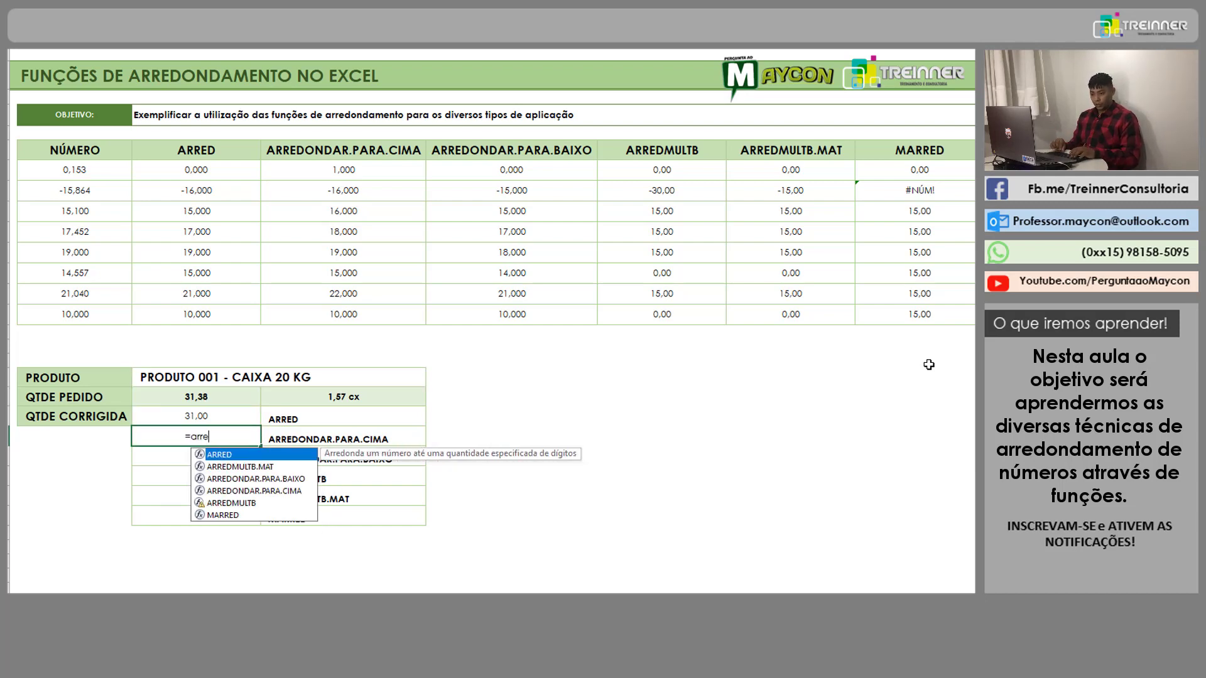
key(Down)
key(Down)
key(Tab)
key(Up)
key(Up)
key(Up)
key(Down)
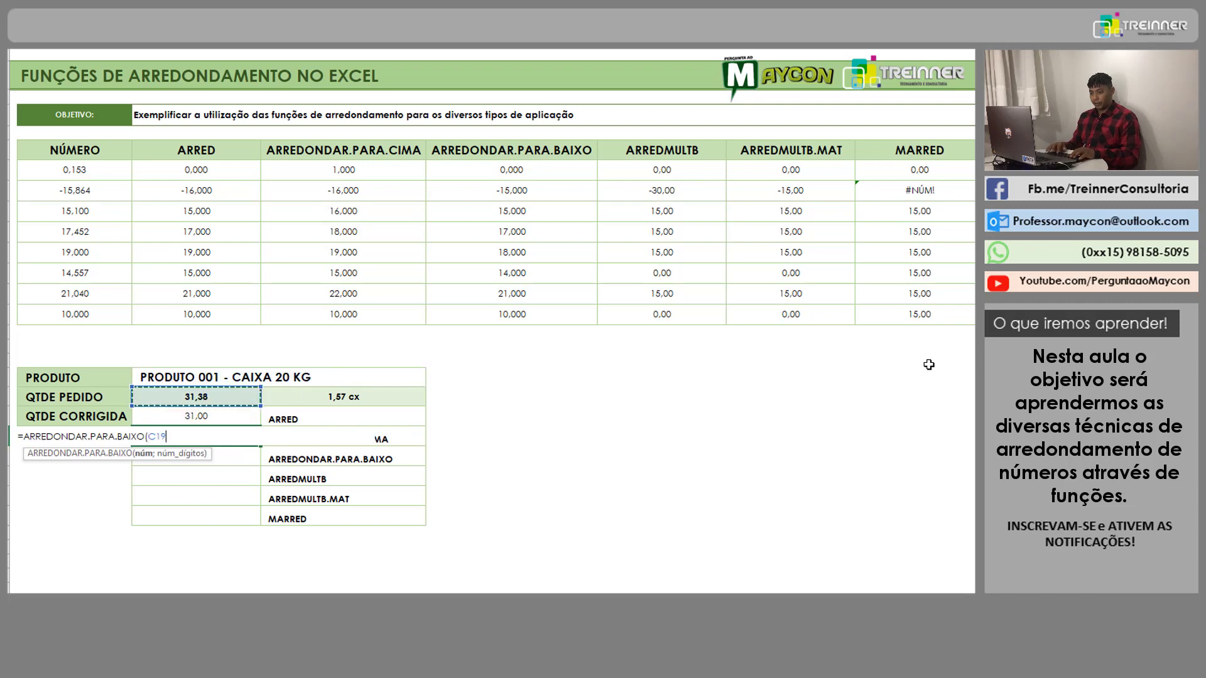
text(;0)
key(Return)
key(Up)
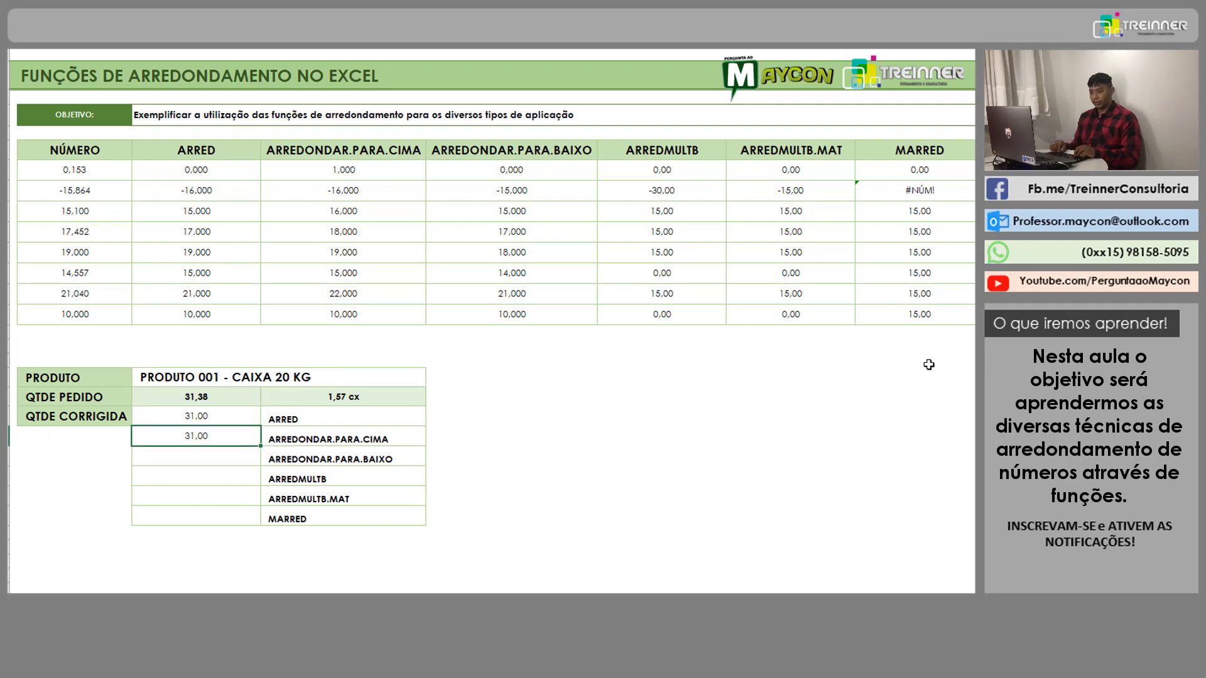
Step: Correct the function in C21 so the formula reads =ARREDONDAR.PARA.CIMA(C19;0)
key(F2)
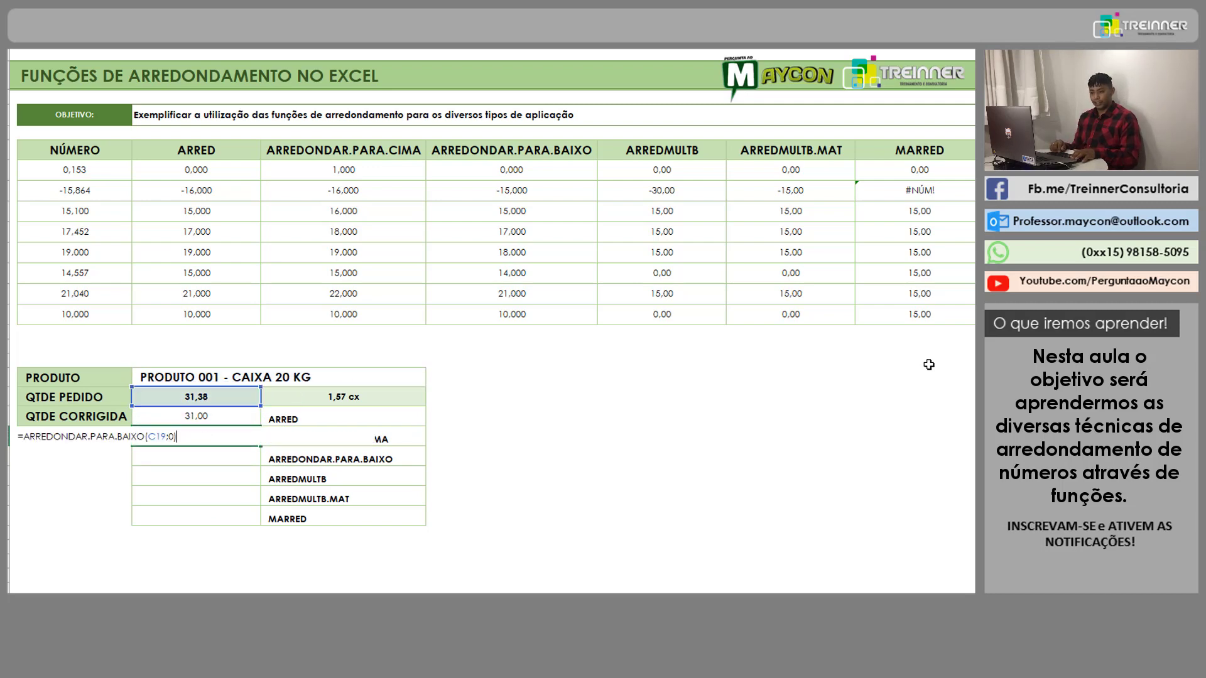
key(Left)
key(Left)
key(Left)
key(Left)
key(Left)
key(Left)
key(Left)
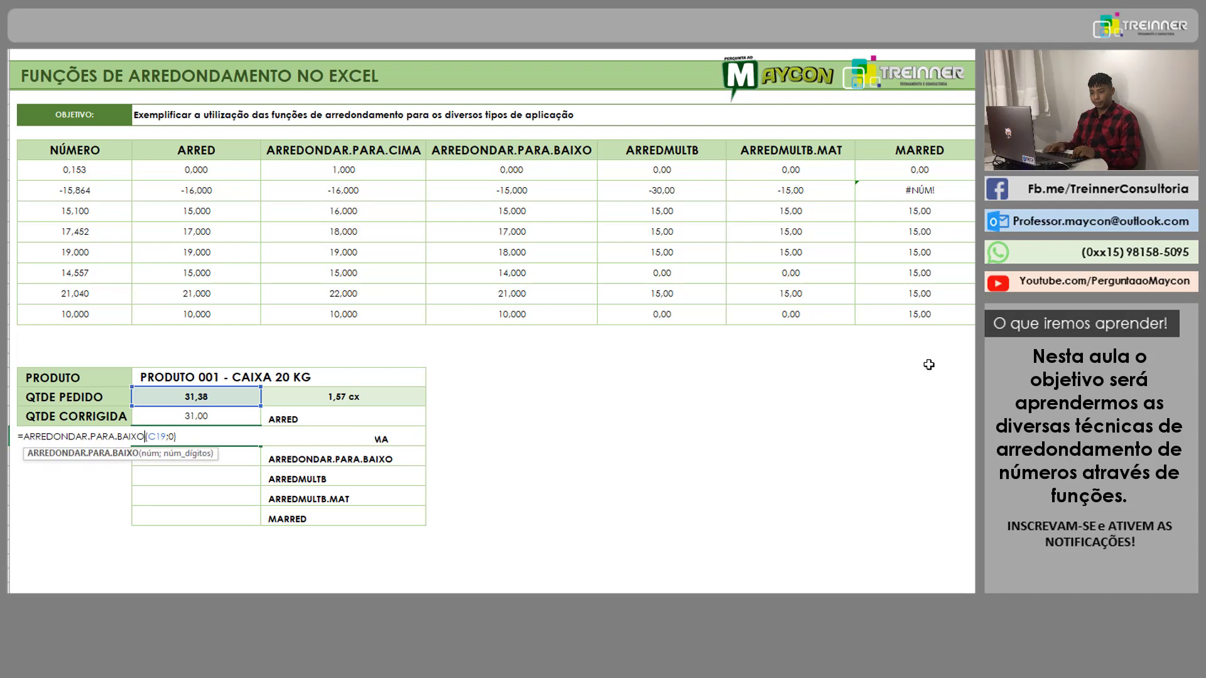
key(BackSpace)
key(BackSpace)
key(BackSpace)
key(BackSpace)
key(BackSpace)
text(CIMA)
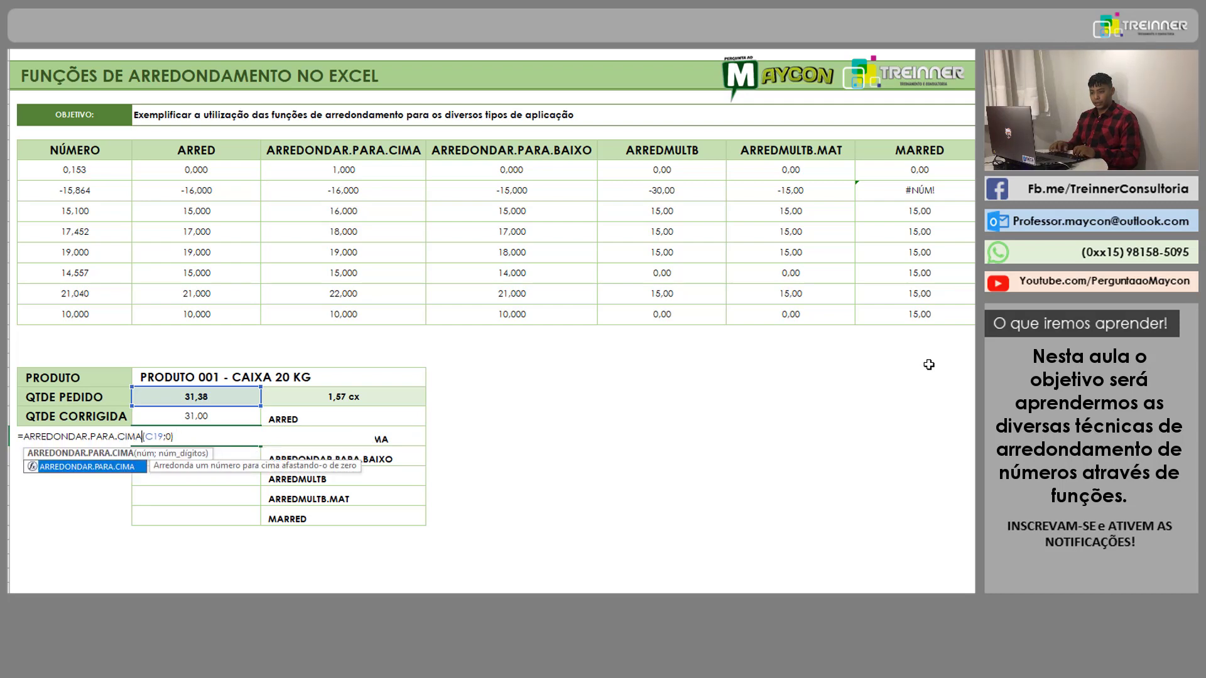
key(Return)
key(Up)
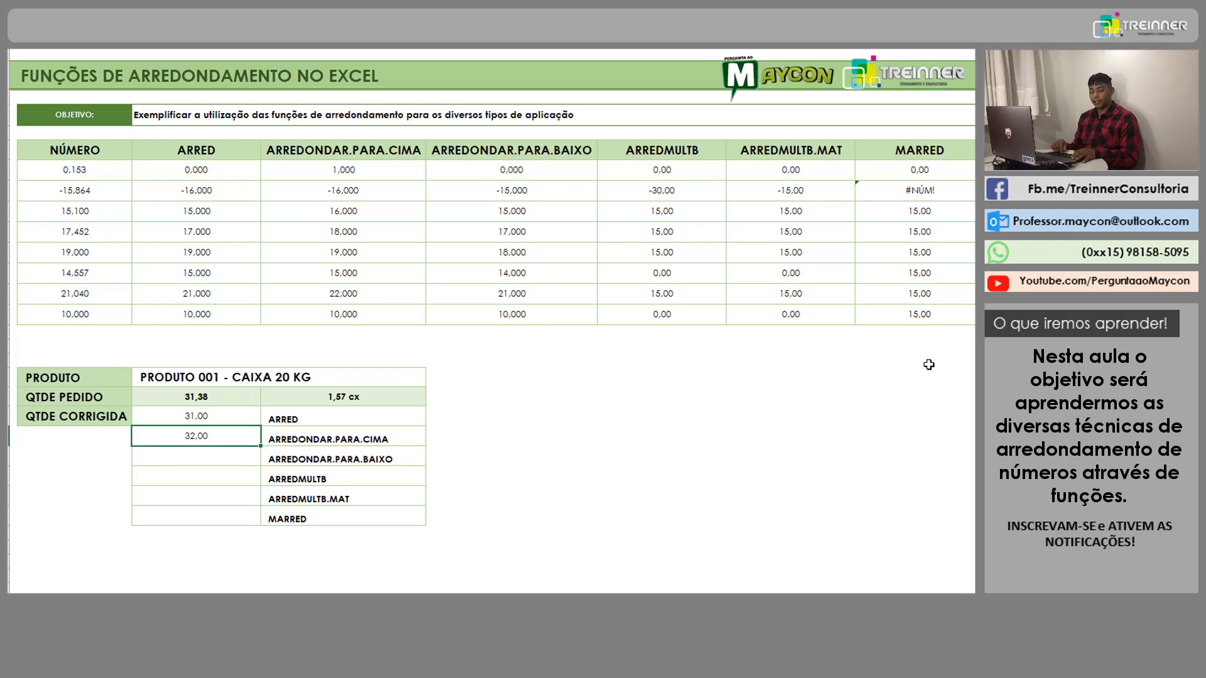
Step: Enter =ARREDONDAR.PARA.BAIXO(C19;0) in C22 to round the ordered quantity down
key(Down)
text(=ARRE)
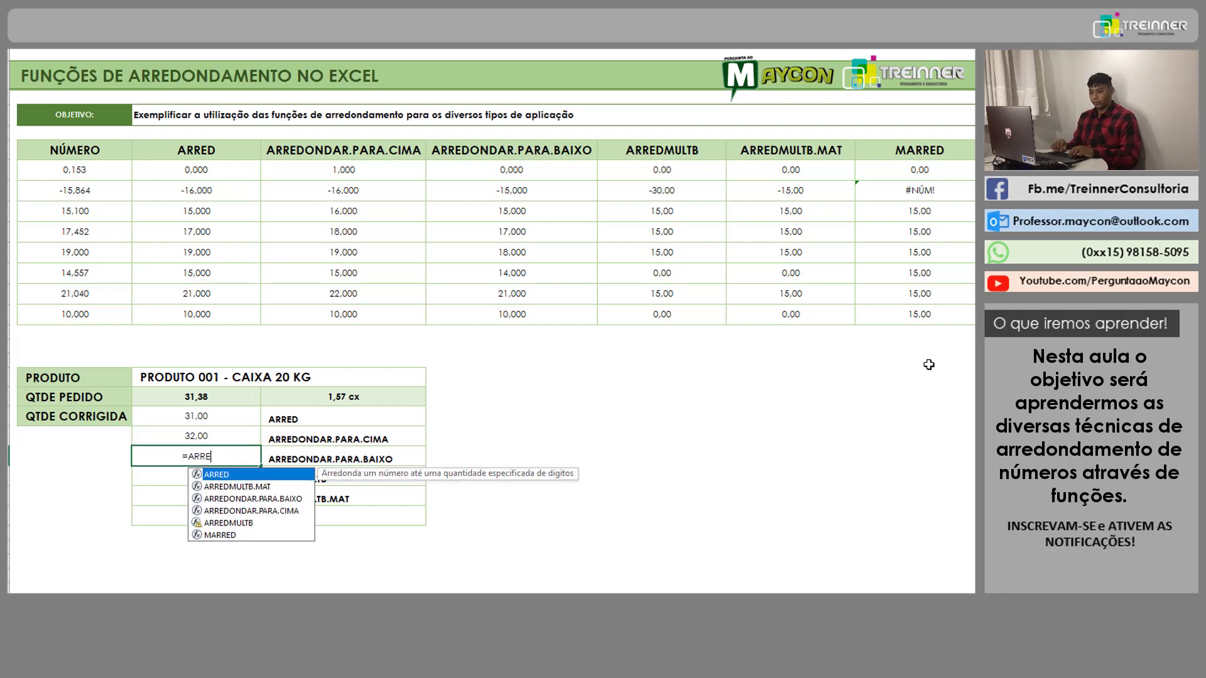
key(Down)
key(Down)
key(Tab)
key(Up)
key(Up)
key(Up)
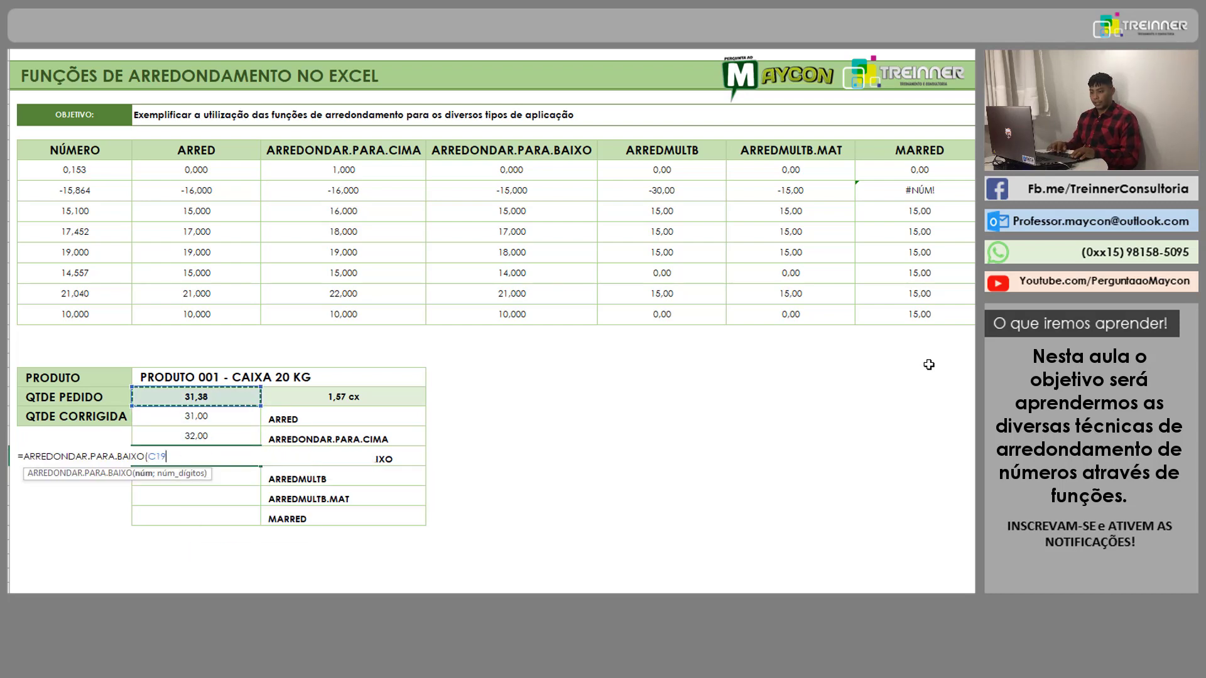
text(;0)
key(Return)
key(Up)
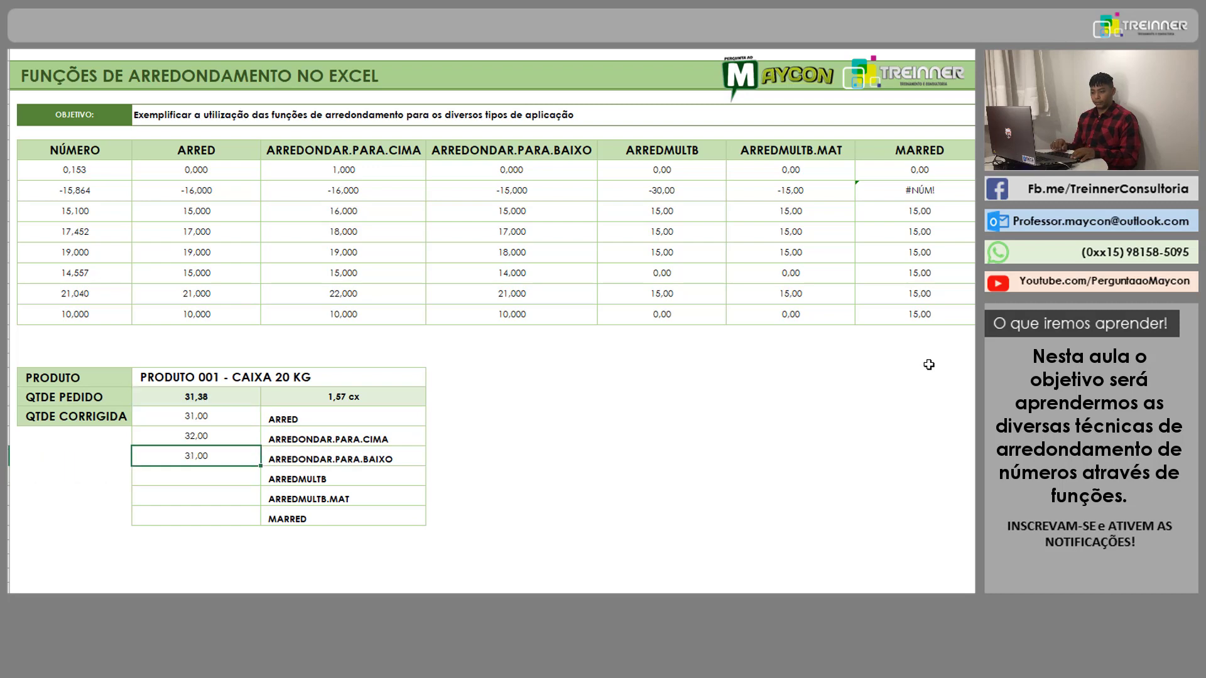
Step: Enter =ARREDMULTB(C19;20) in C23 and compare its result with the ones above
key(Down)
text(=ARRE)
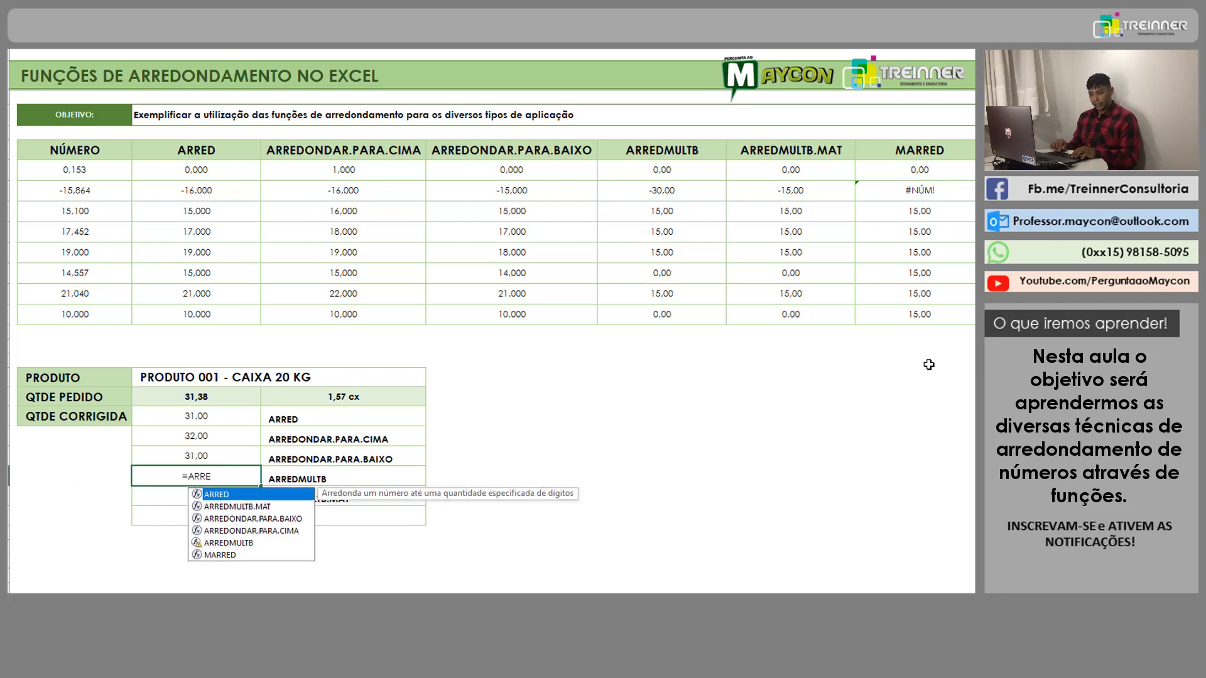
key(Down)
key(Down)
key(Down)
key(Down)
key(Tab)
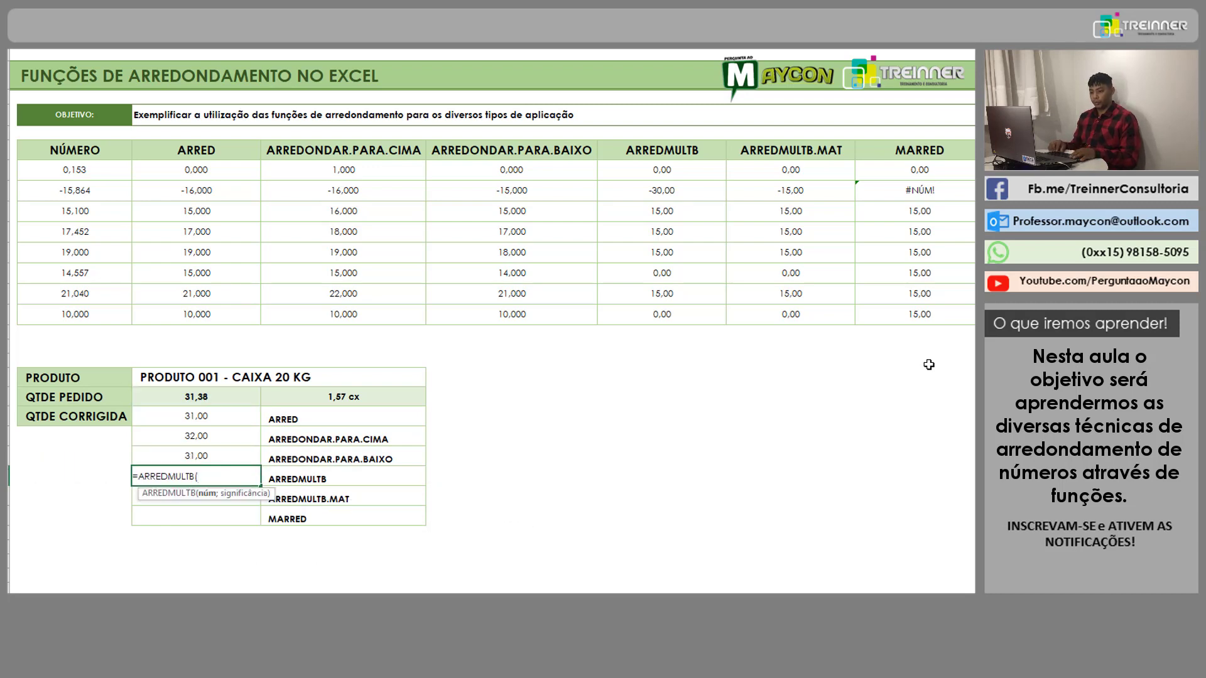
key(Up)
key(Up)
key(Up)
key(Up)
text(;)
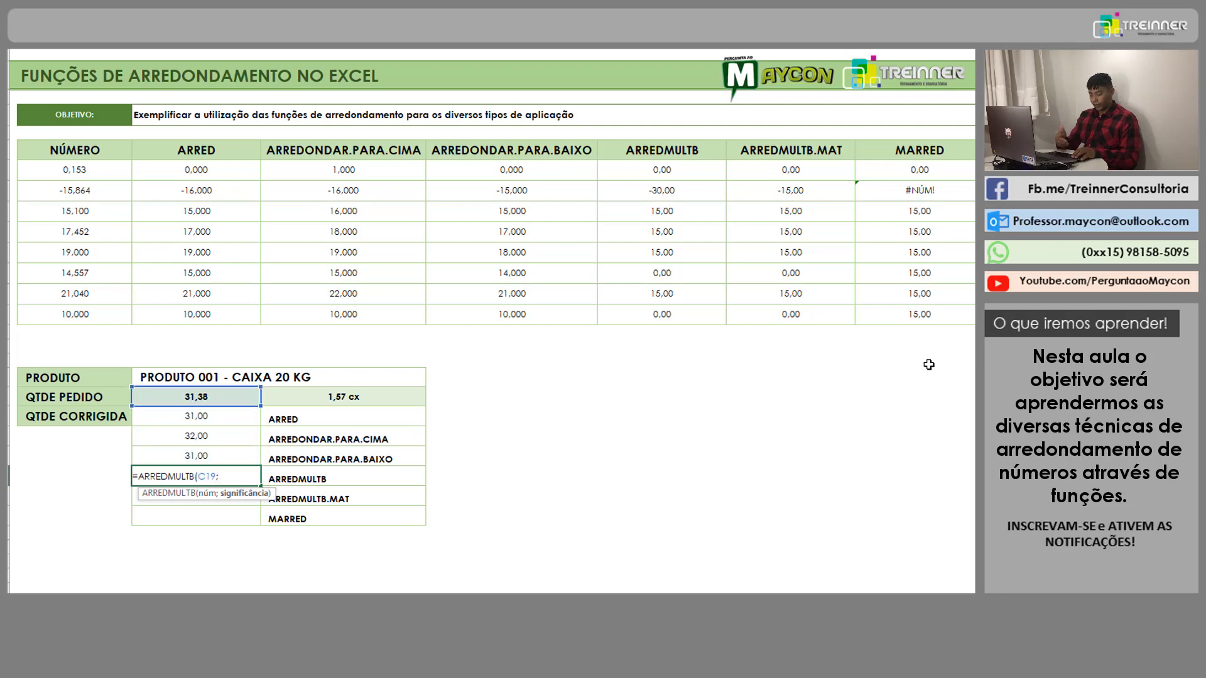
text(20)
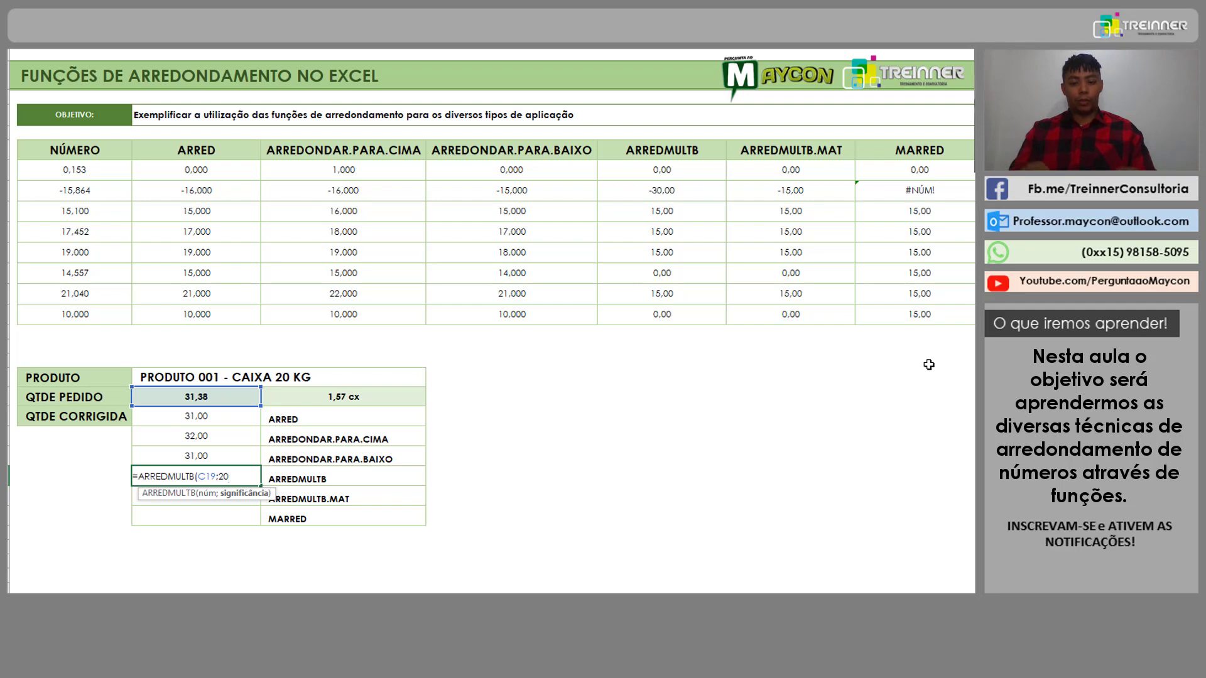
key(Return)
key(Up)
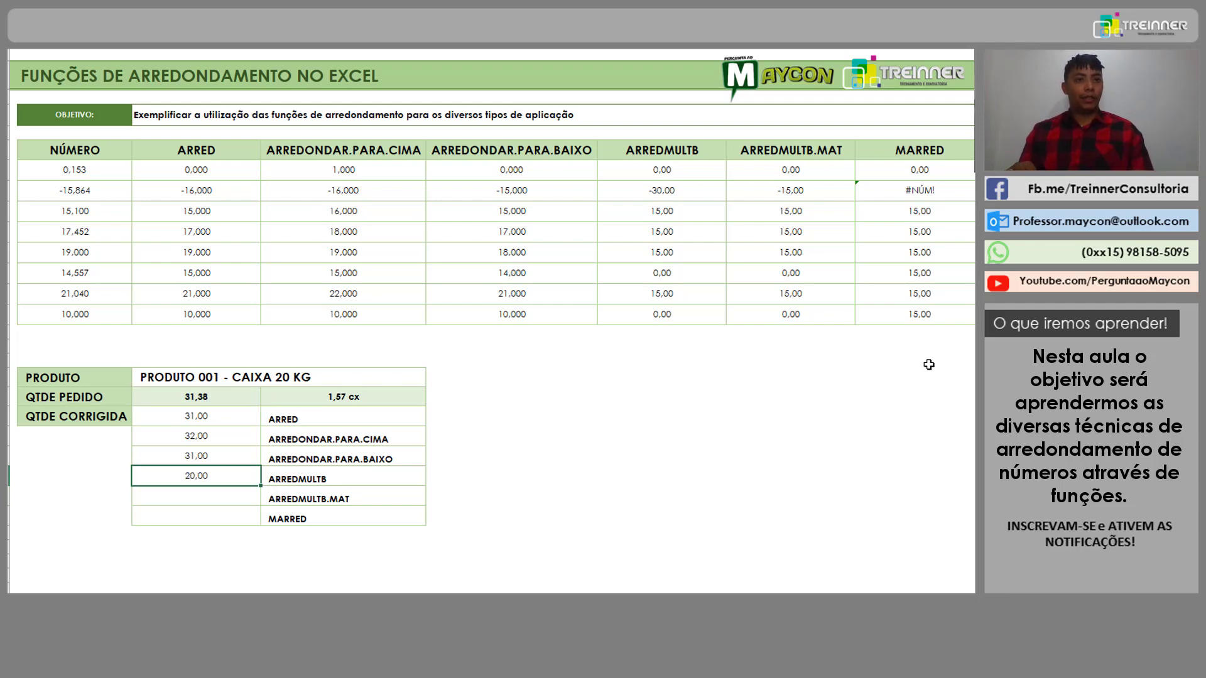
key(Up)
key(Up)
key(Down)
key(Down)
Step: Enter =ARREDMULTB.MAT(C19;20;1) in C24 to round the ordered quantity to a multiple of 20
key(Down)
text(=A)
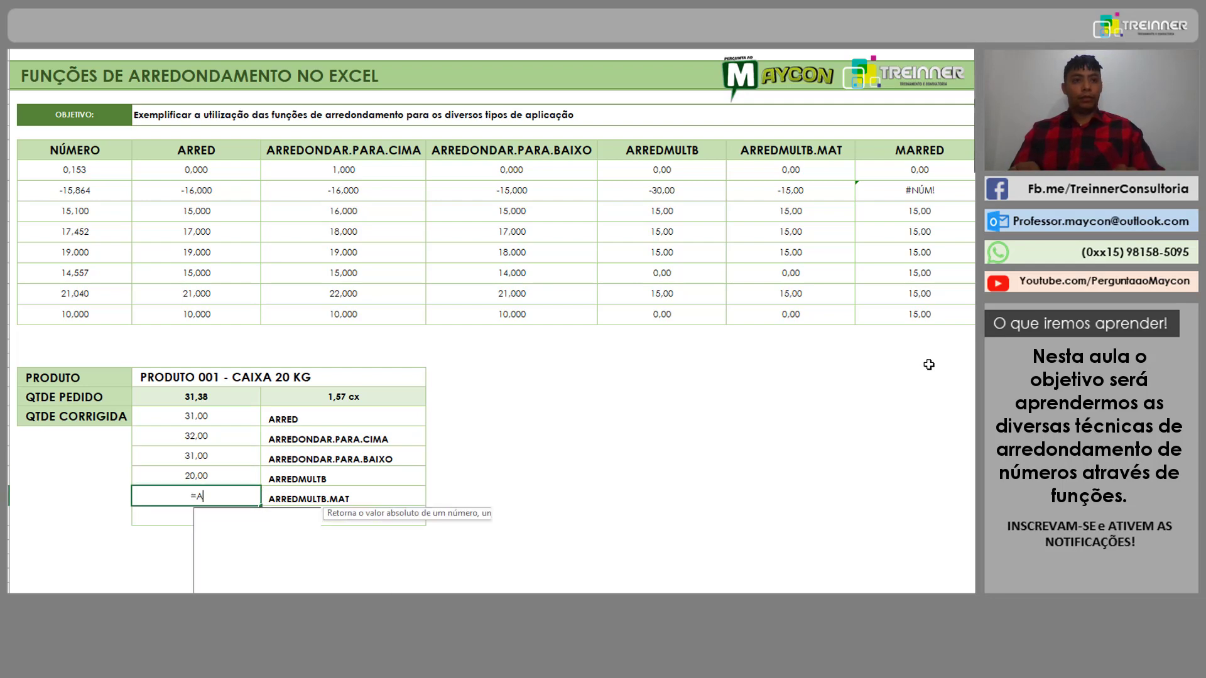
text(RRED)
key(Down)
key(Down)
key(Tab)
key(Up)
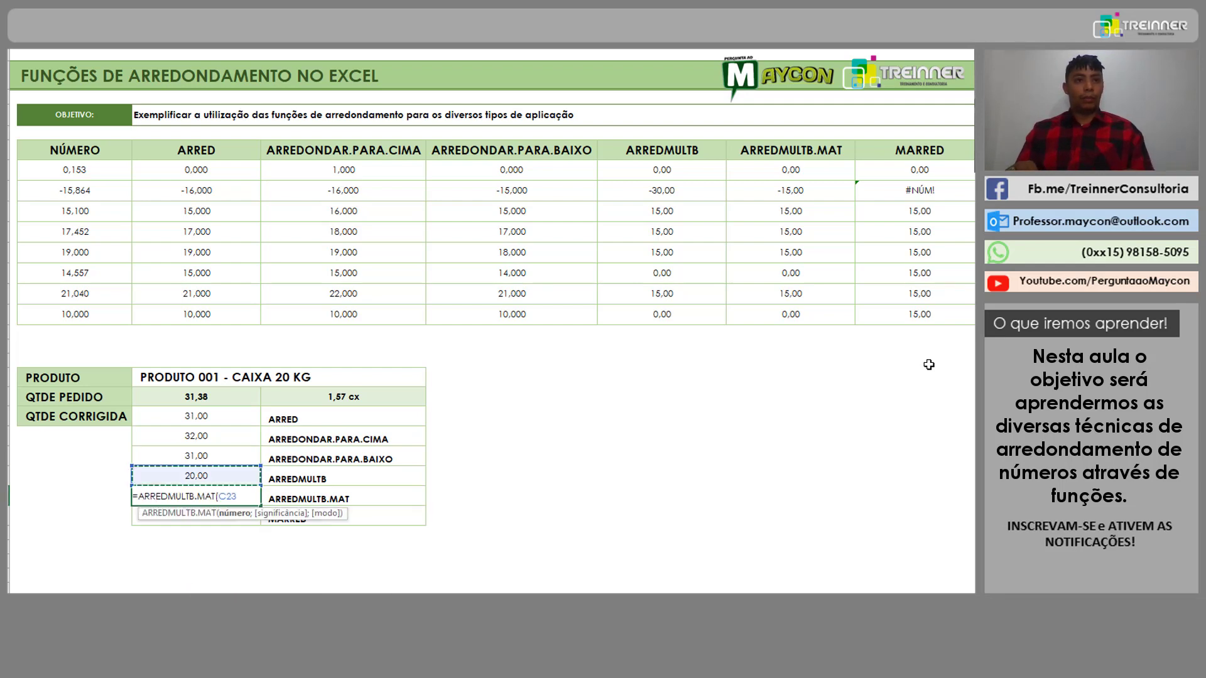
key(Up)
key(Up)
key(Up)
key(Up)
text(;2)
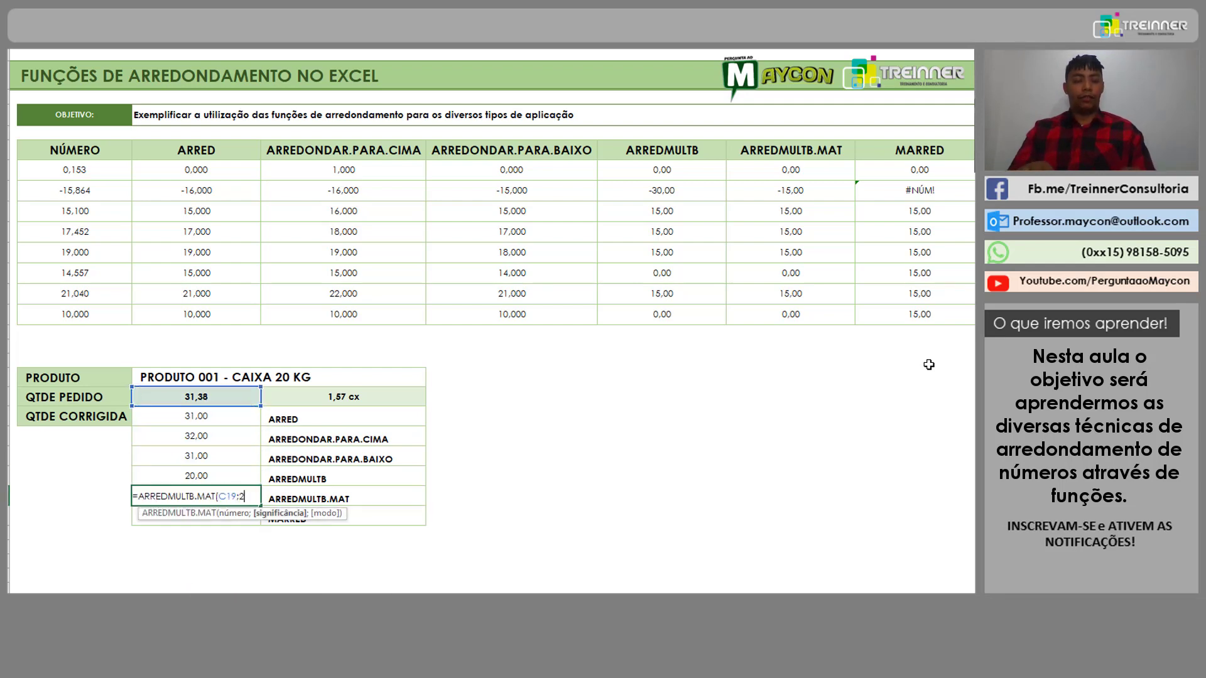
text(0;)
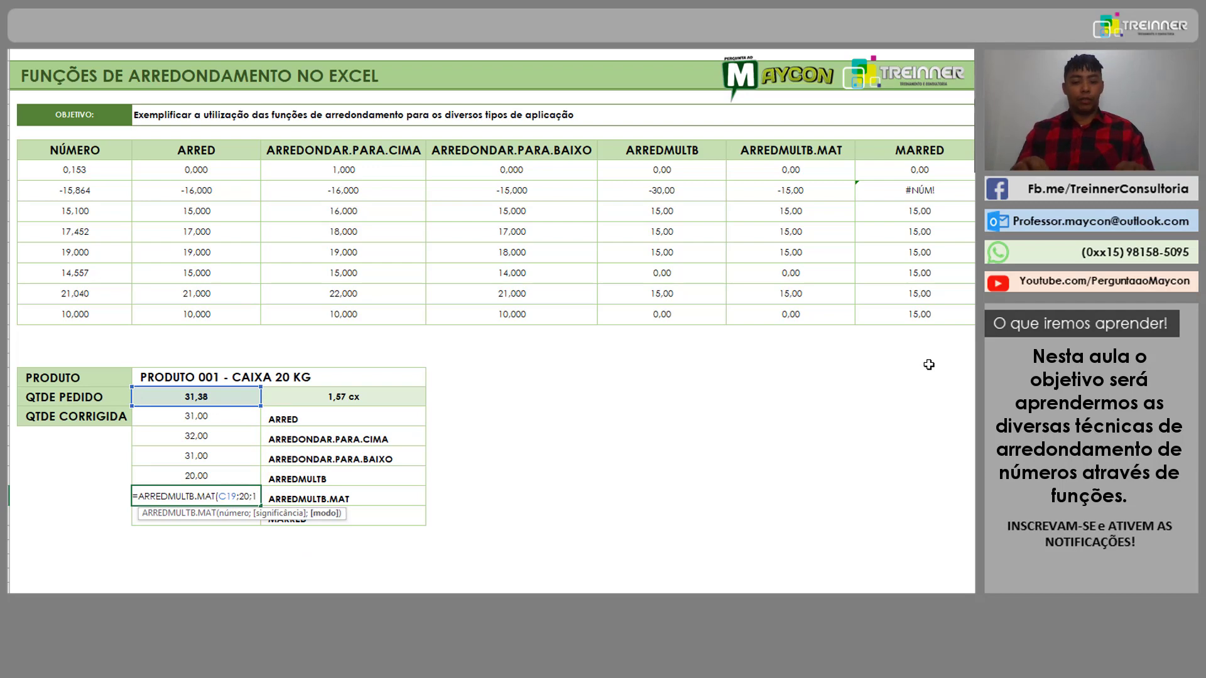
text(1))
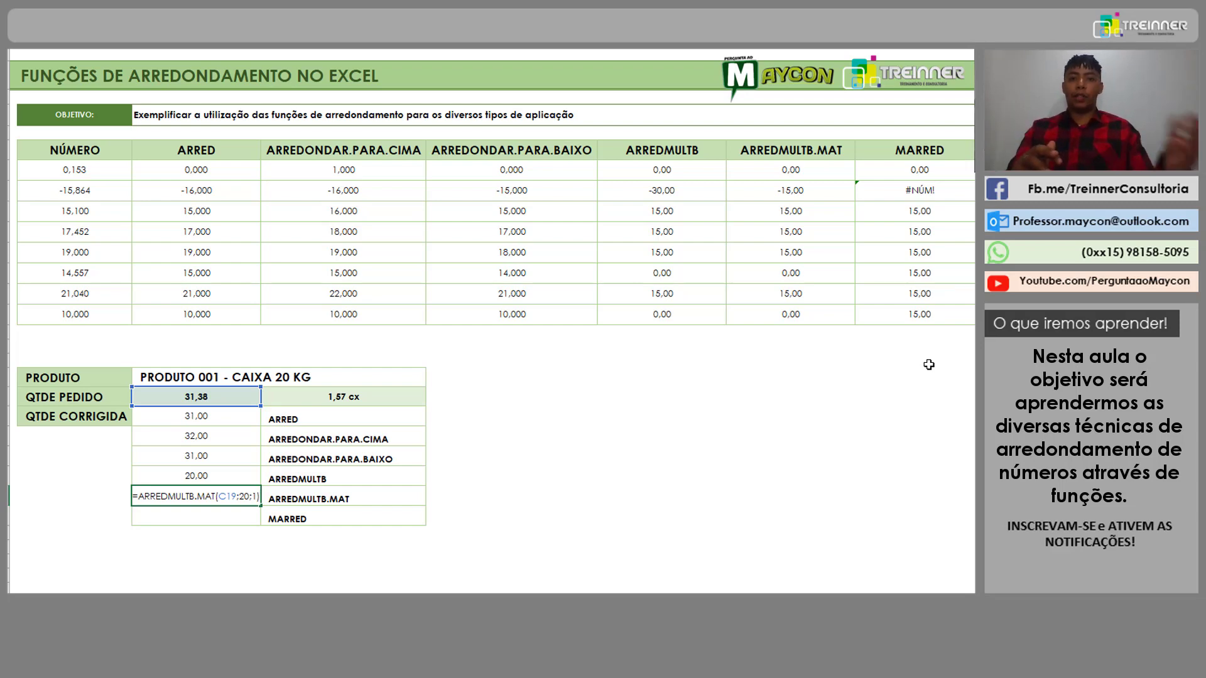
key(Return)
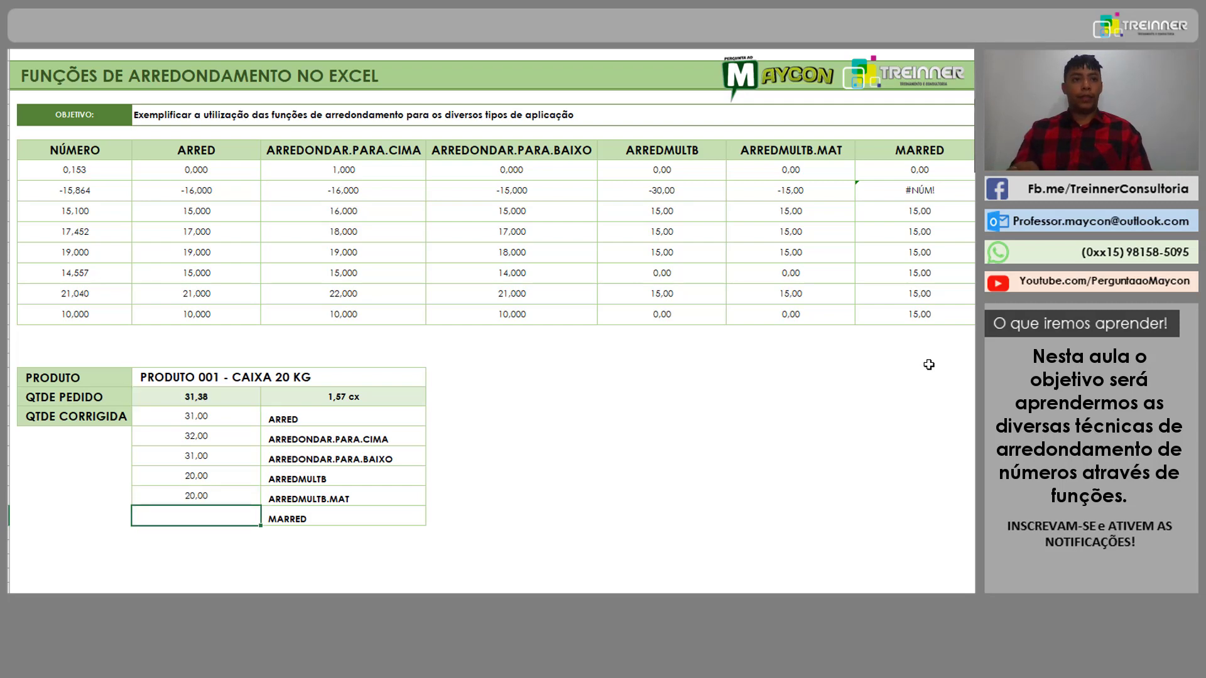
key(Up)
key(Down)
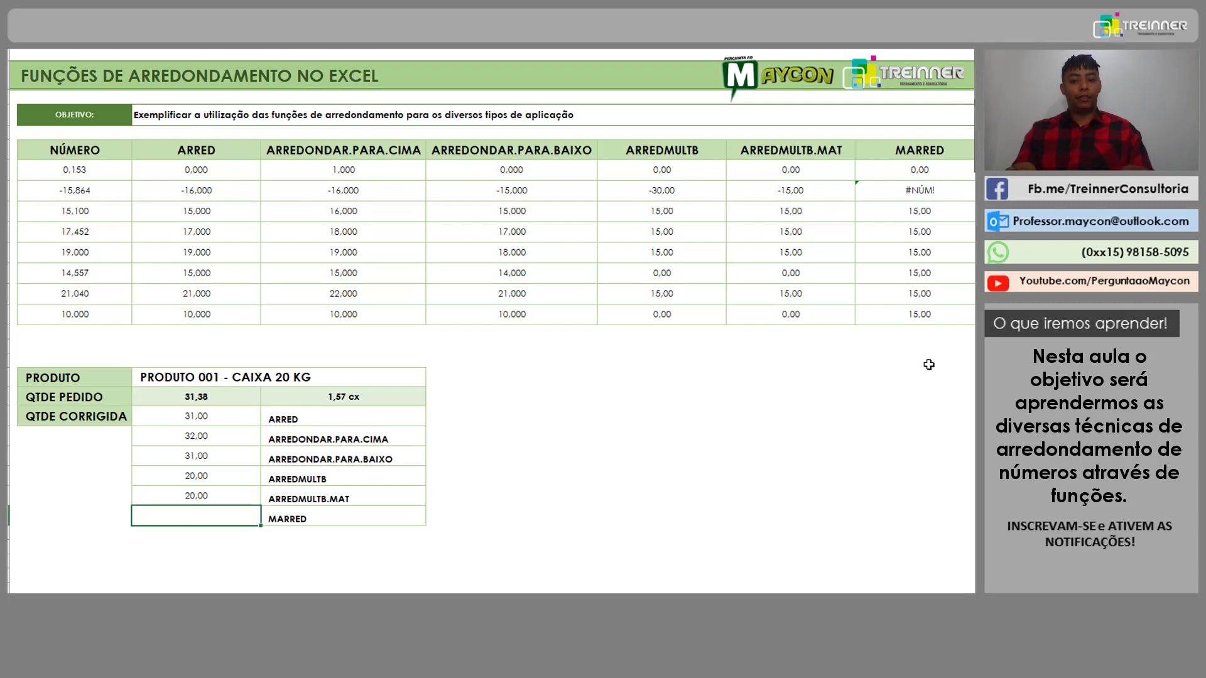
Step: Enter =MARRED(C19;20) in C25 to round the ordered quantity to the nearest multiple of 20
text(=MARRED()
key(Up)
key(Up)
key(Up)
key(Up)
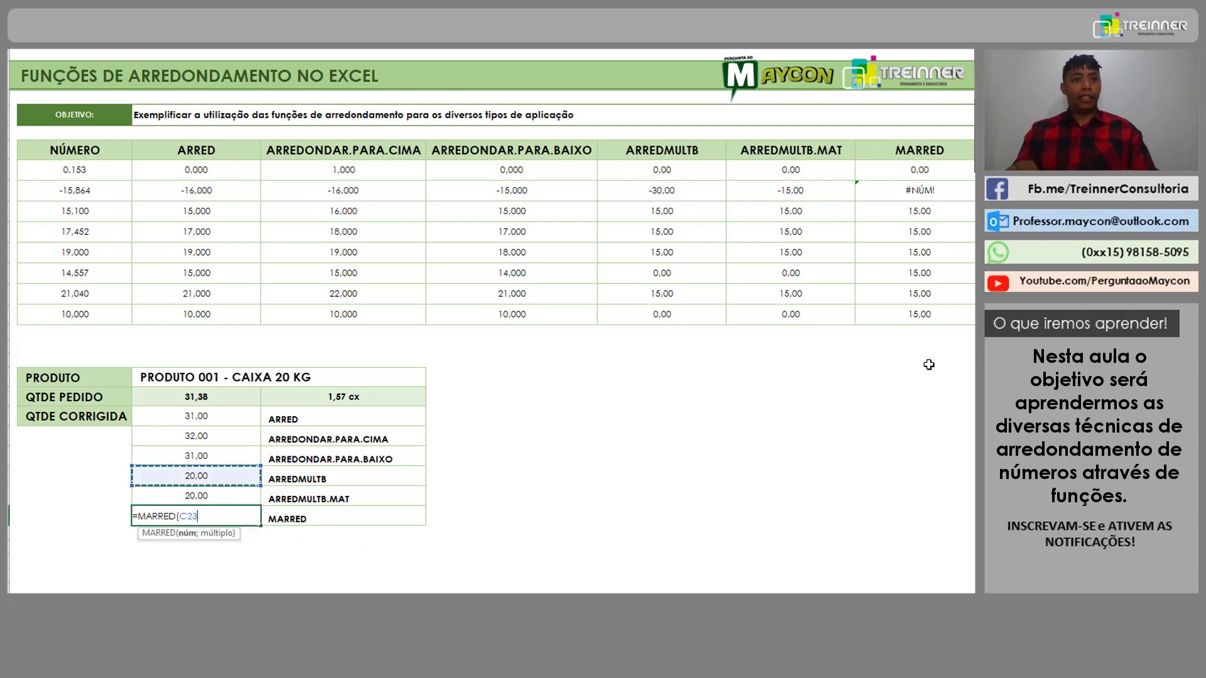
text(;20)
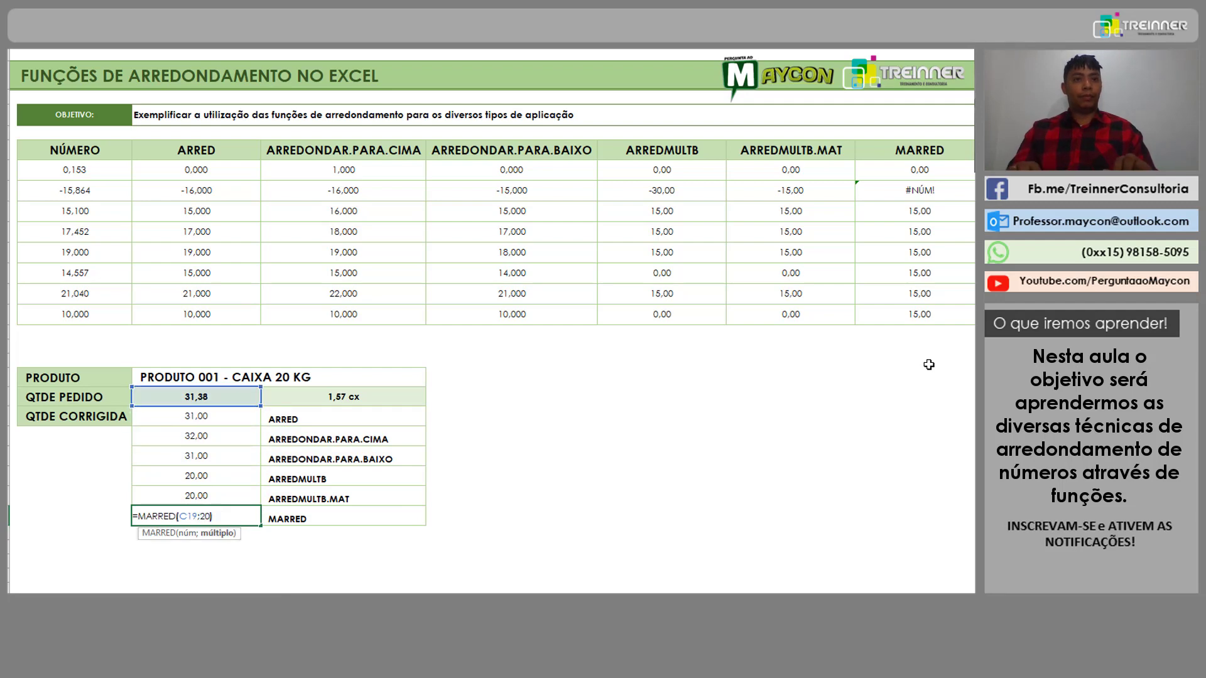
key(Return)
key(Up)
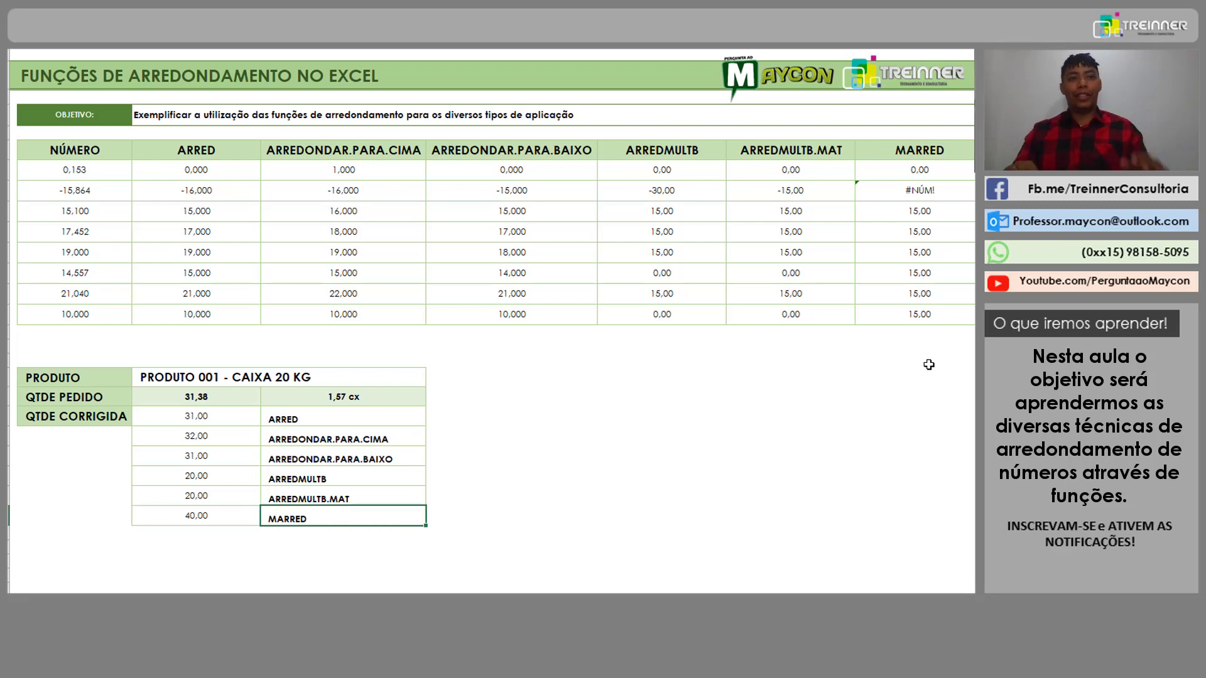
Step: Compare the ARREDMULTB and ARREDMULTB.MAT results in C23:C24 with the MARRED result in C25
key(Up)
key(Up)
key(Up)
key(Down)
key(Down)
key(Down)
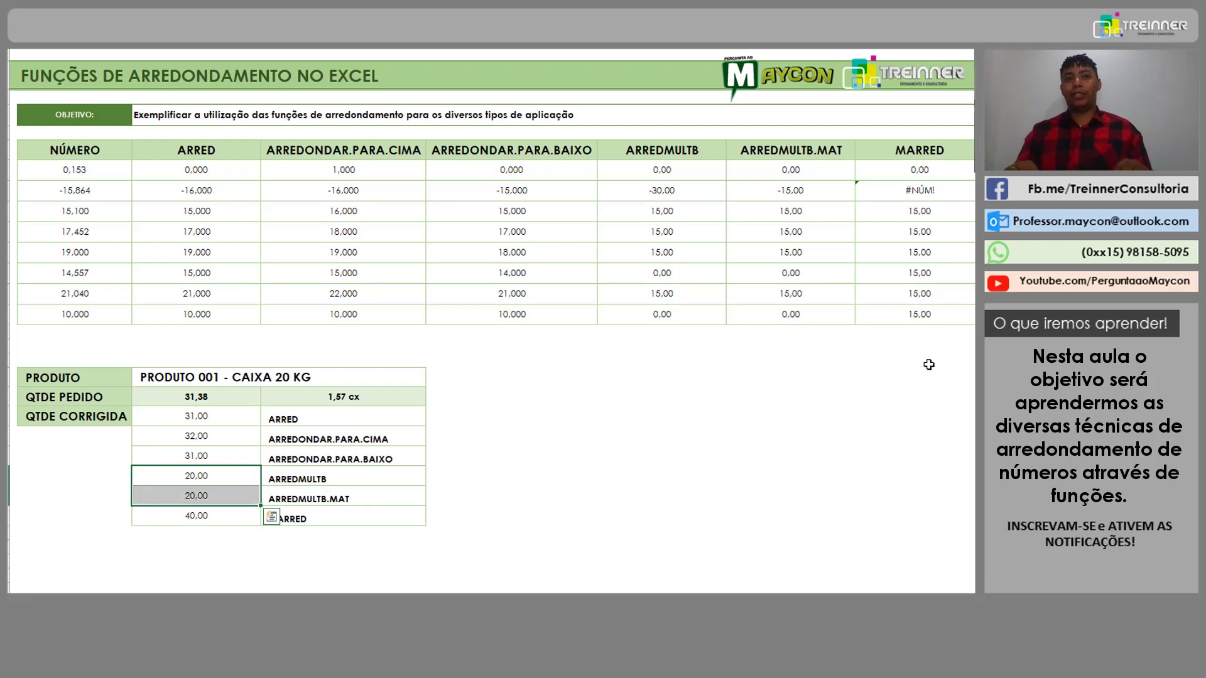
key(Right)
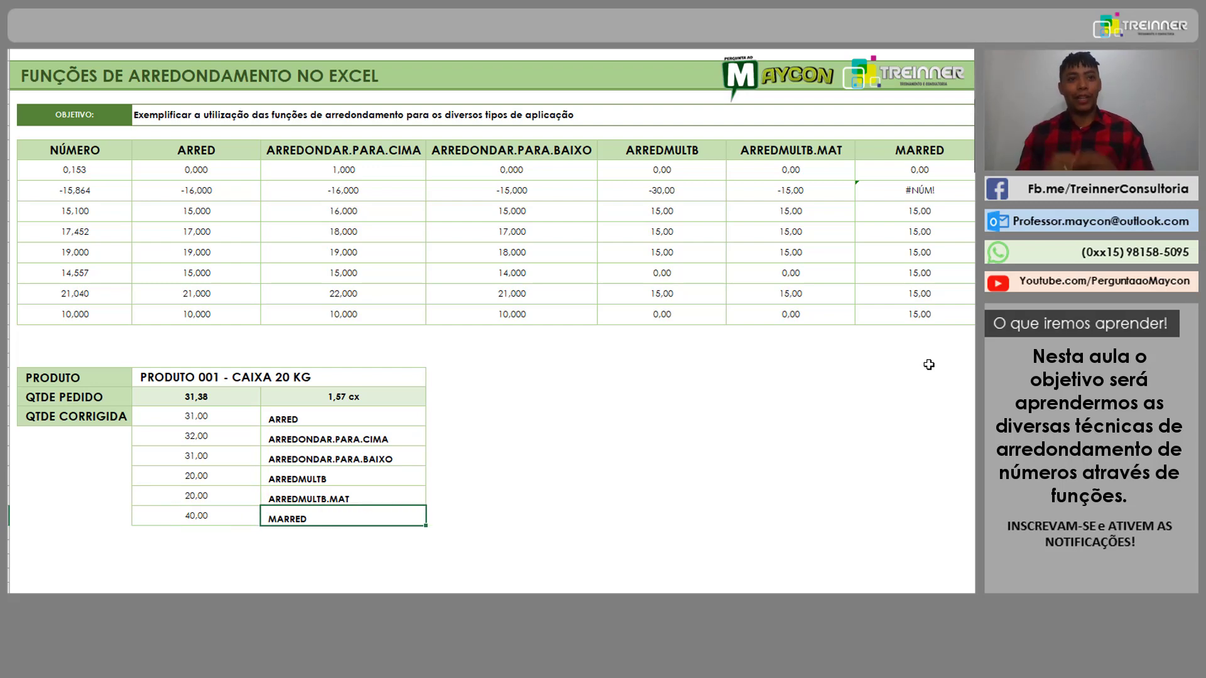
Step: Center the function name labels in D20:D25 both horizontally and vertically
key(shift+Up)
key(shift+Up)
key(shift+Up)
key(shift+Up)
key(shift+Up)
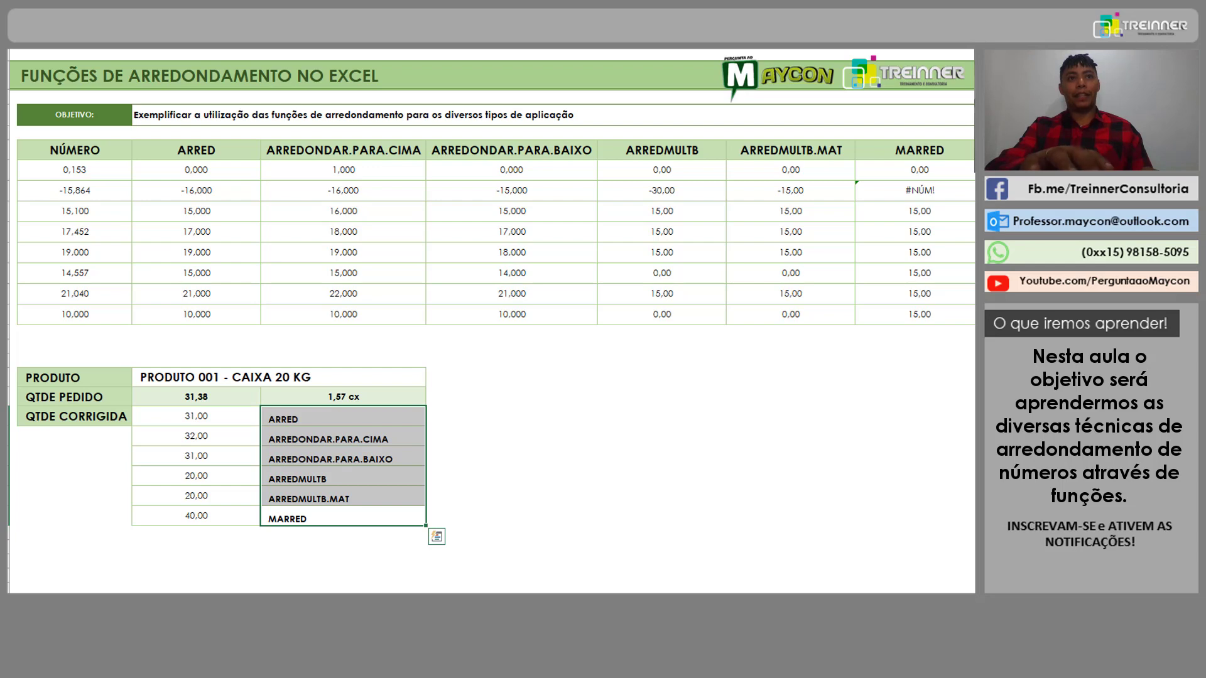
key(ctrl+z)
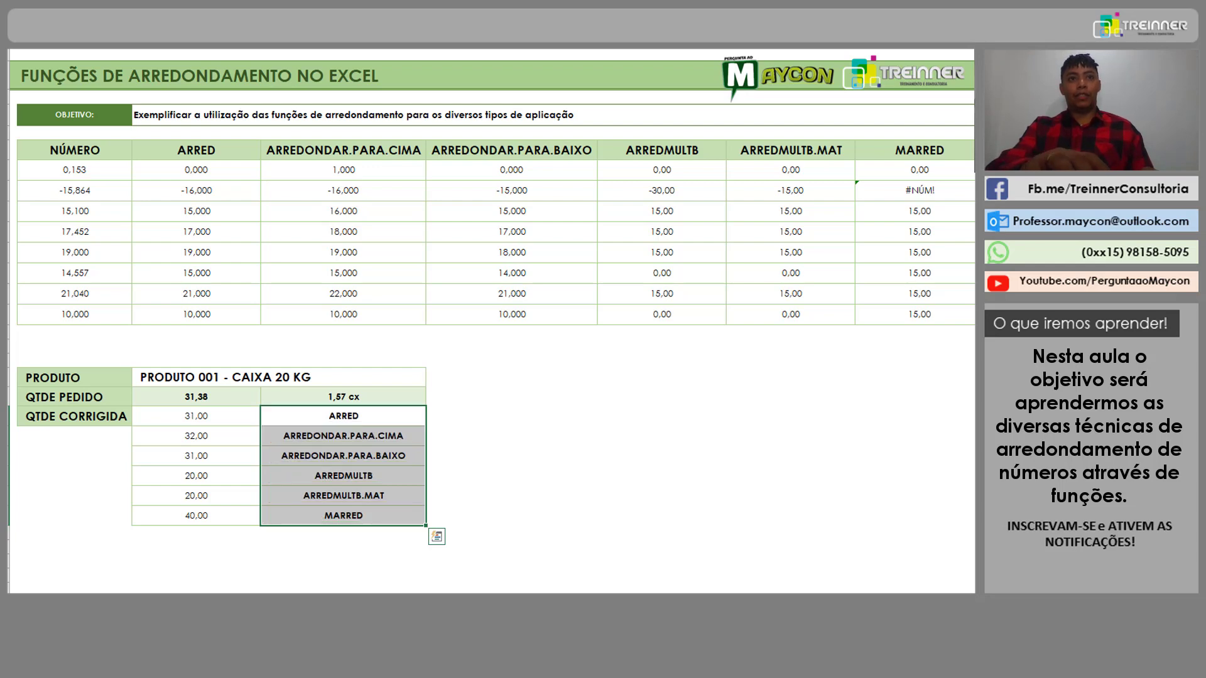
Step: Highlight the ARREDMULTB, ARREDMULTB.MAT and MARRED results with their labels in C23:D25
click(541, 489)
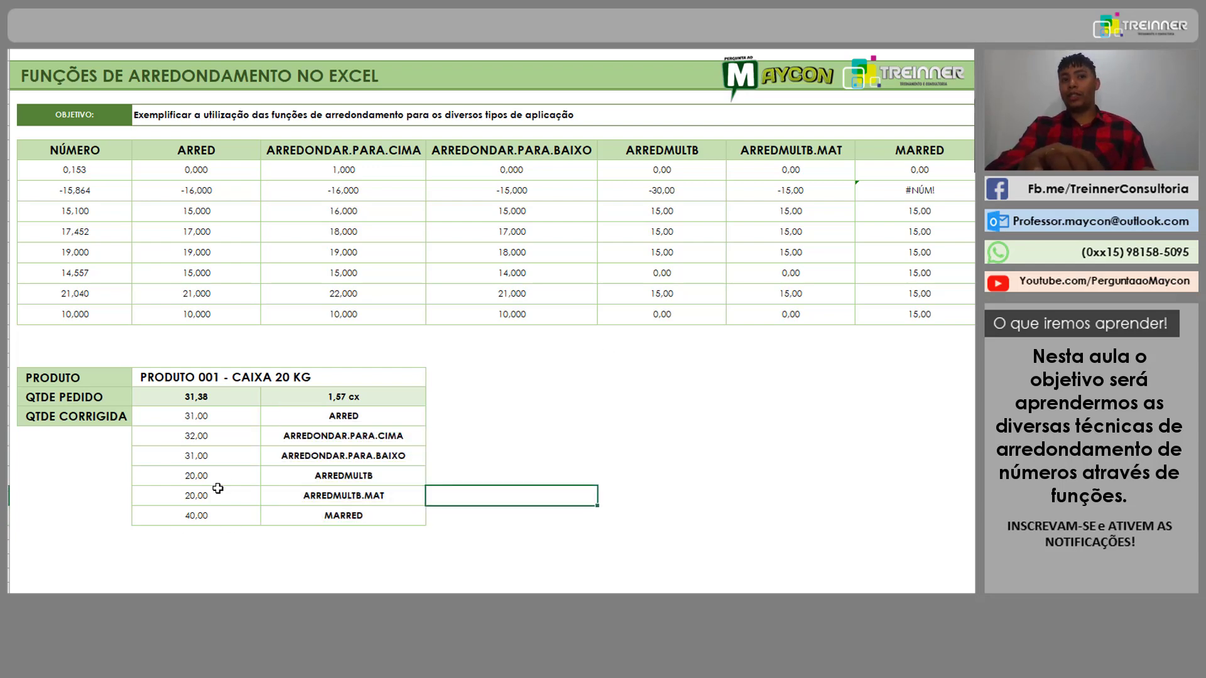
drag(174, 477, 366, 517)
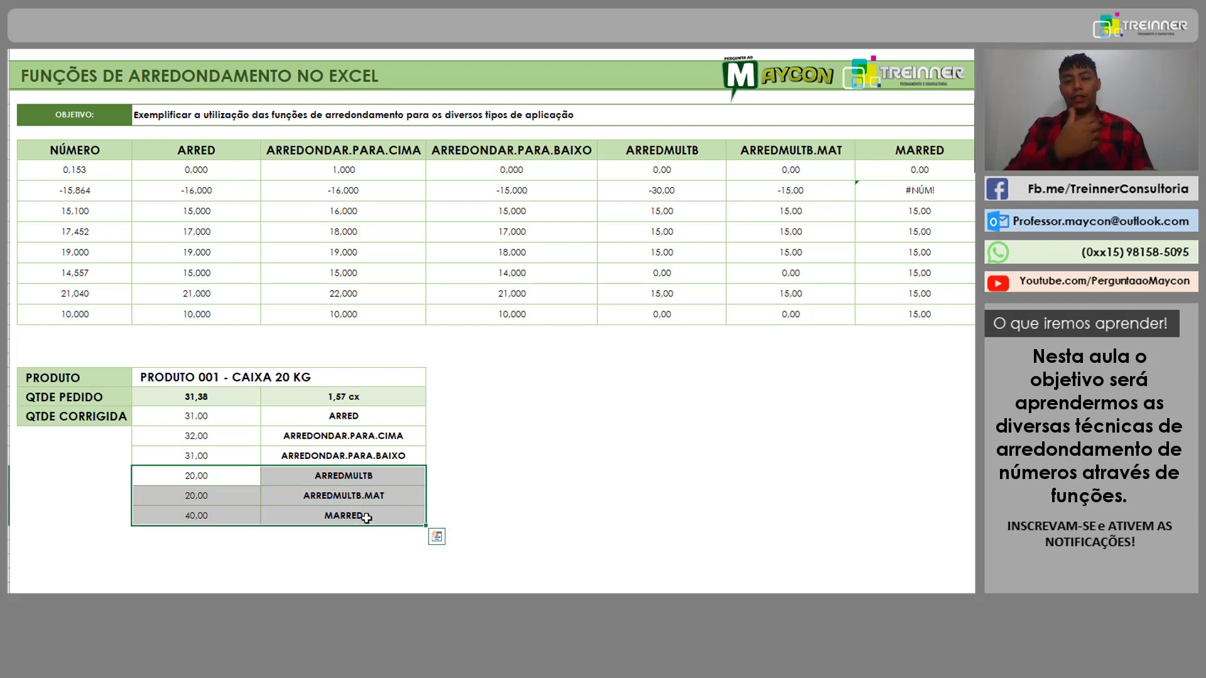